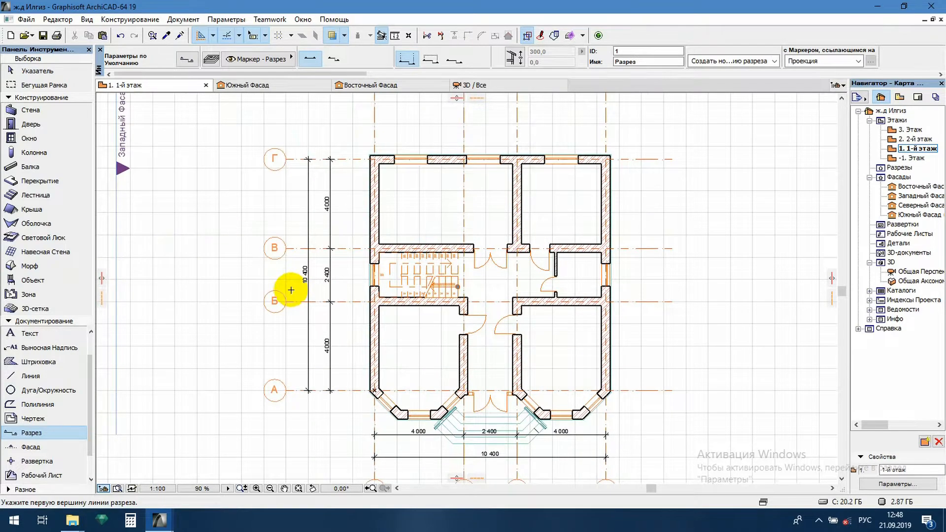
Draw a horizontal section line about 16,790 mm long through the staircase, just above axis Б on the first-floor plan, looking towards axis В
left_click(291, 290)
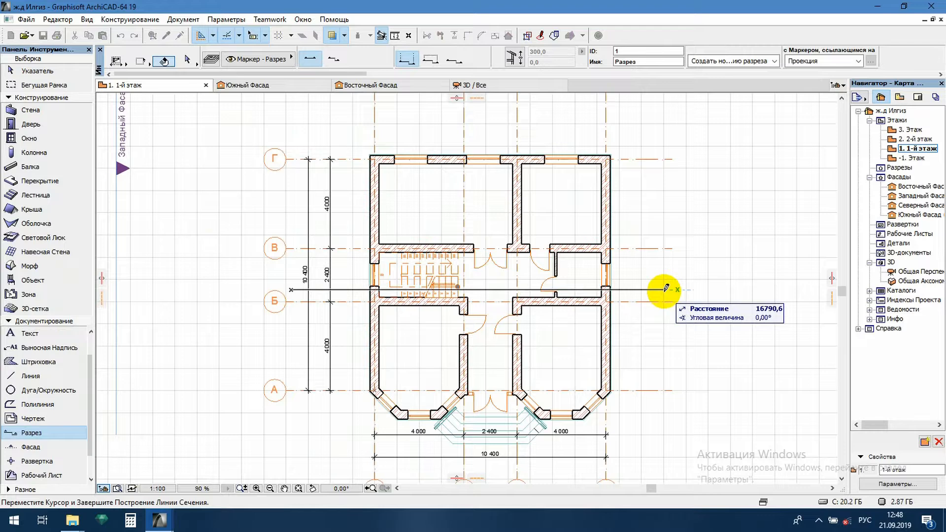
left_click(664, 290)
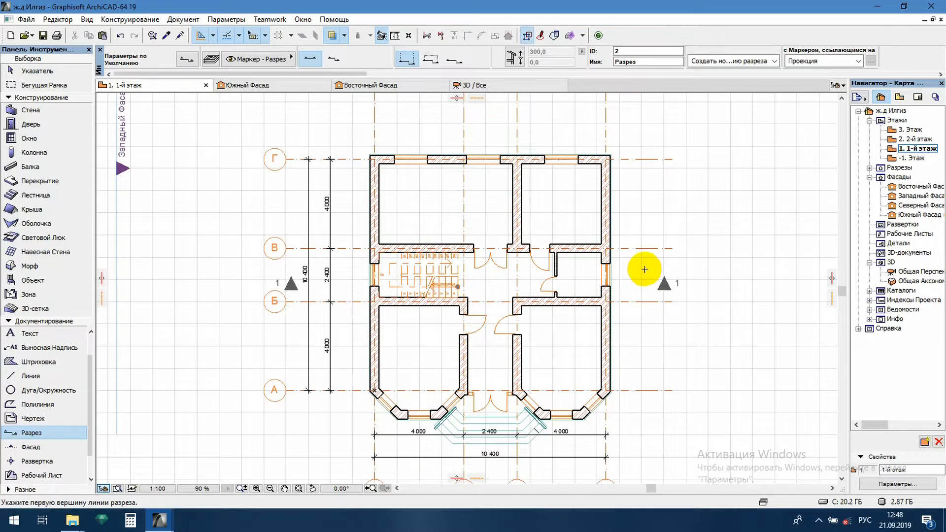
key("Escape")
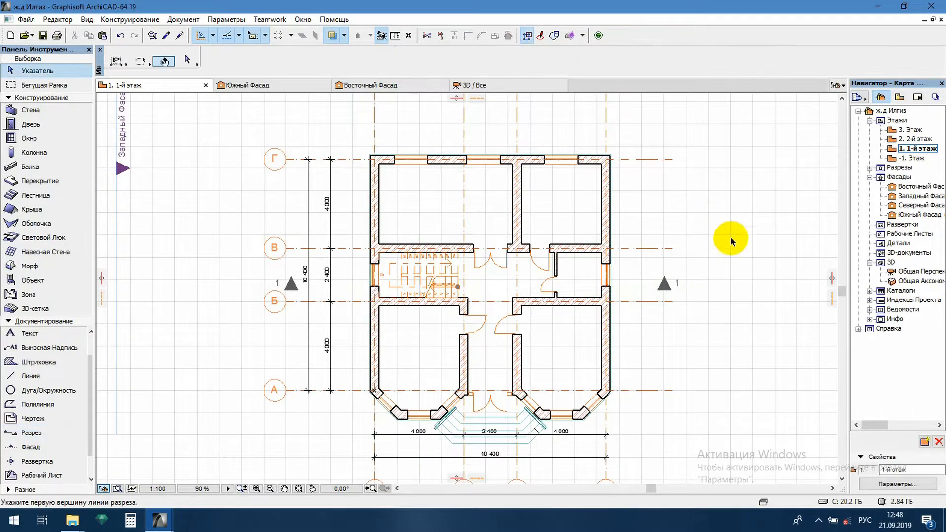
scroll(692, 254, "down", 1)
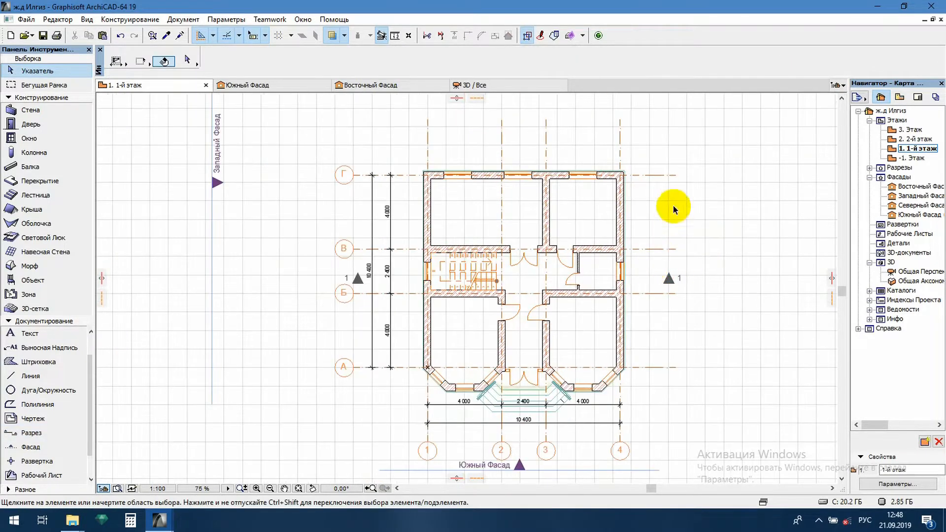
middle_click_drag(672, 205, 658, 208)
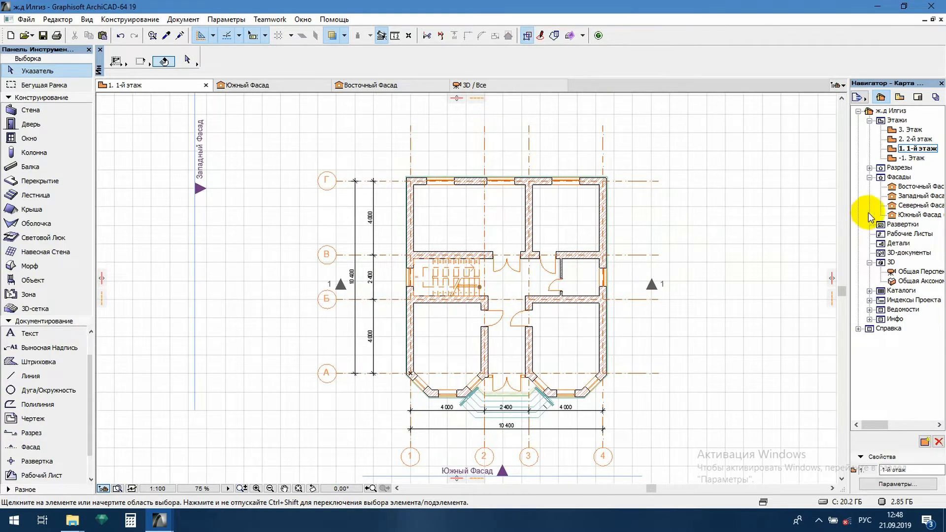
Open the view of section 1 listed under Разрезы in the project map
left_click(870, 168)
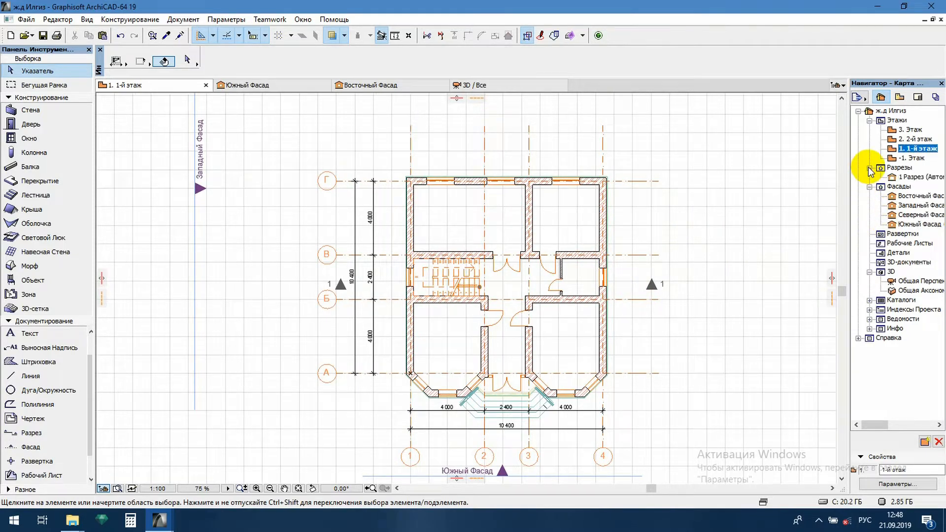
left_click(918, 179)
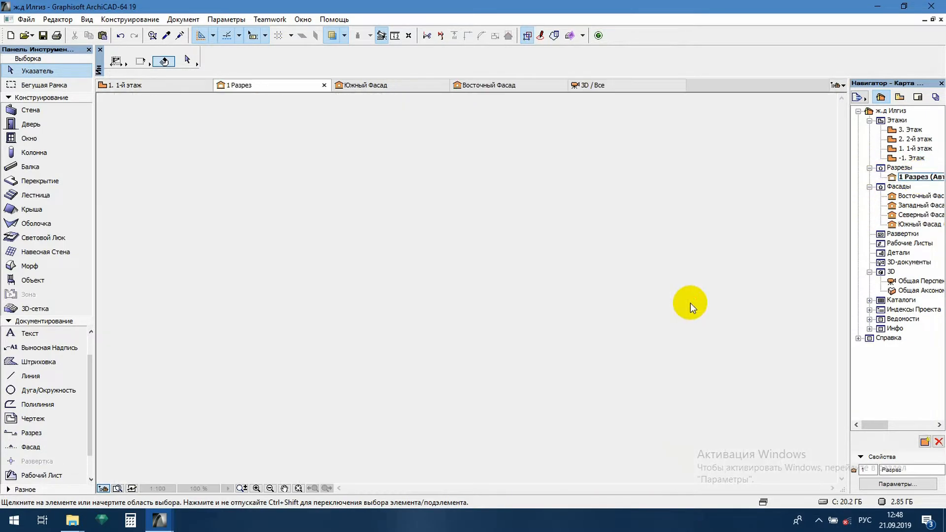
scroll(537, 279, "up", 1)
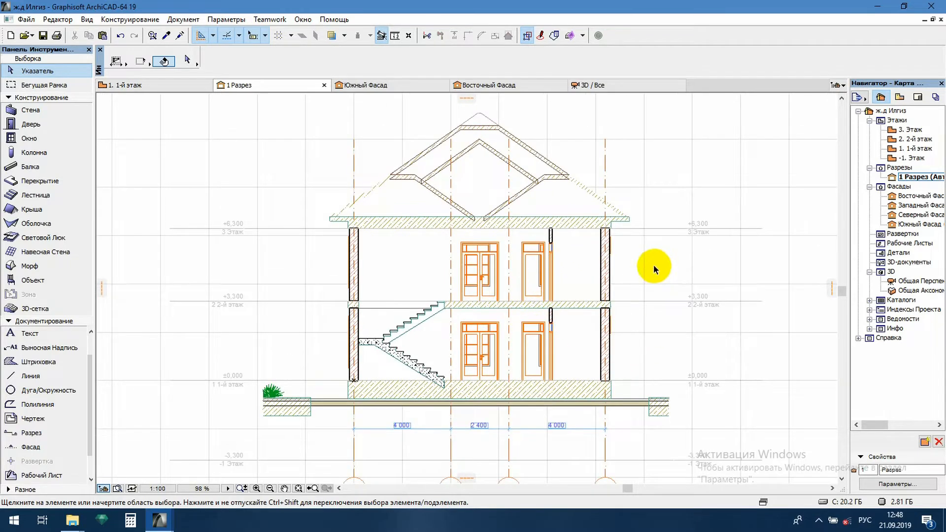
scroll(656, 269, "down", 2)
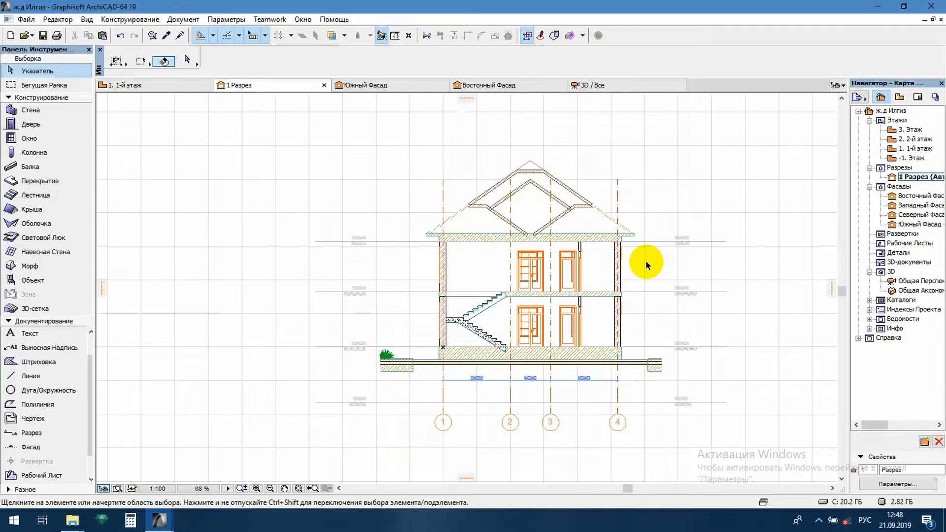
Enable the uniform pen for both cut and uncut elements in the settings of section 1
right_click(921, 177)
left_click(737, 393)
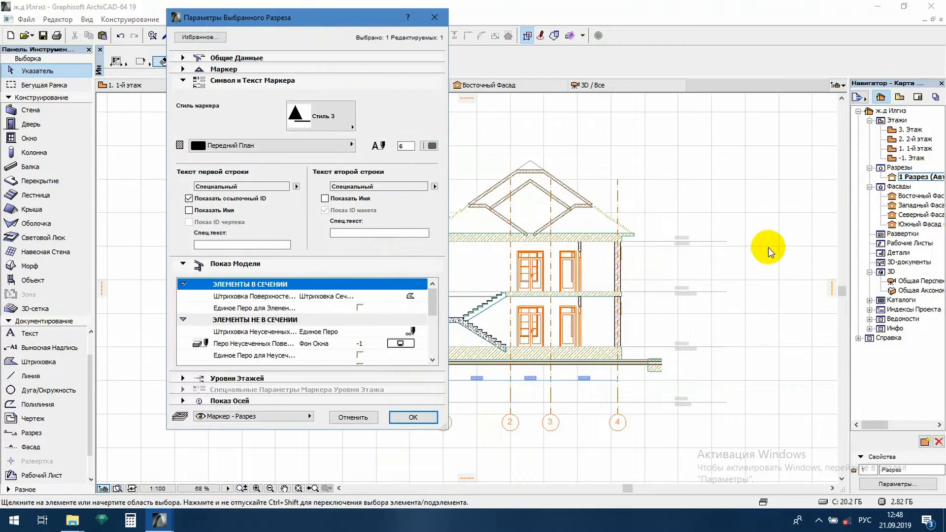
left_click(361, 308)
scroll(362, 315, "down", 4)
left_click(360, 320)
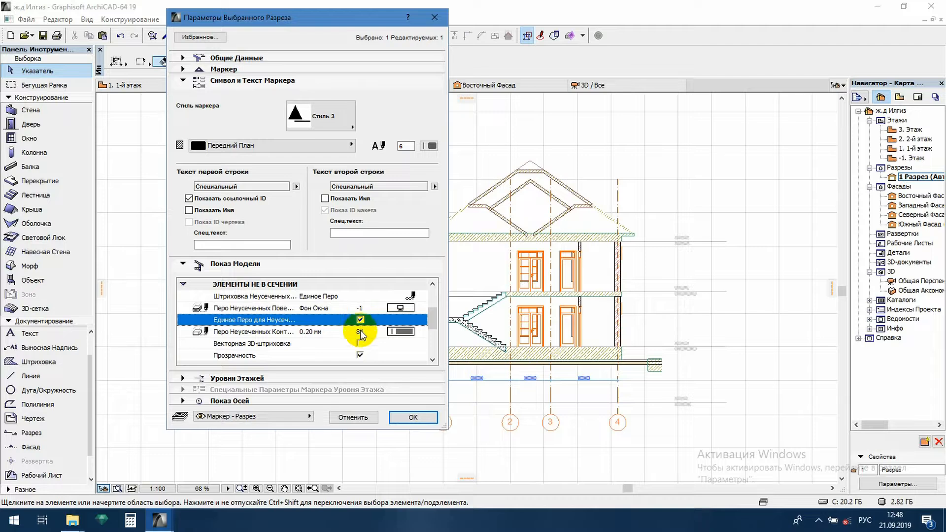
left_click(360, 353)
scroll(382, 335, "down", 2)
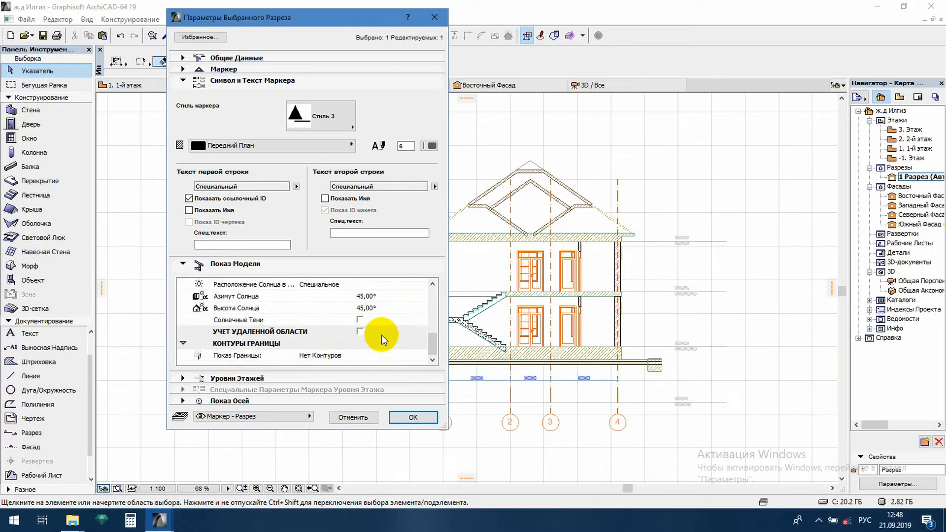
left_click(417, 418)
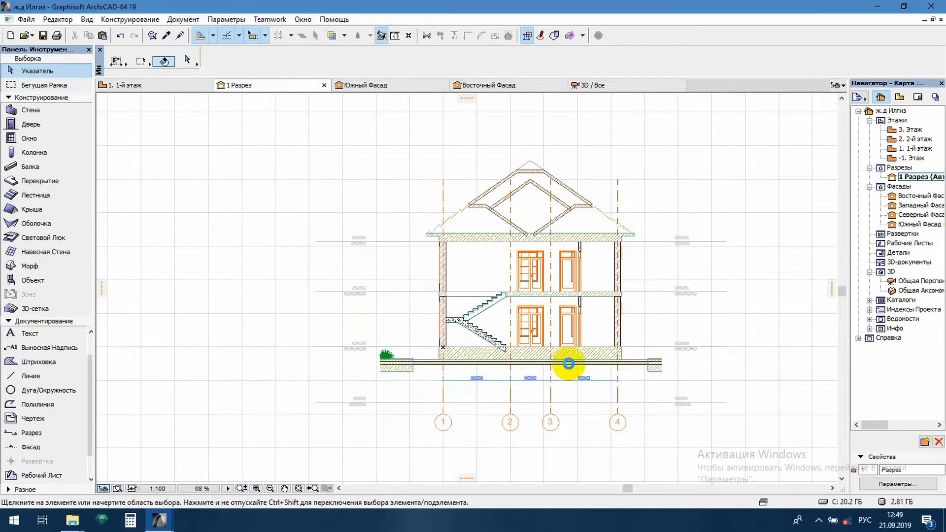
Select the whole section drawing with its axes and copy it
left_click(719, 143)
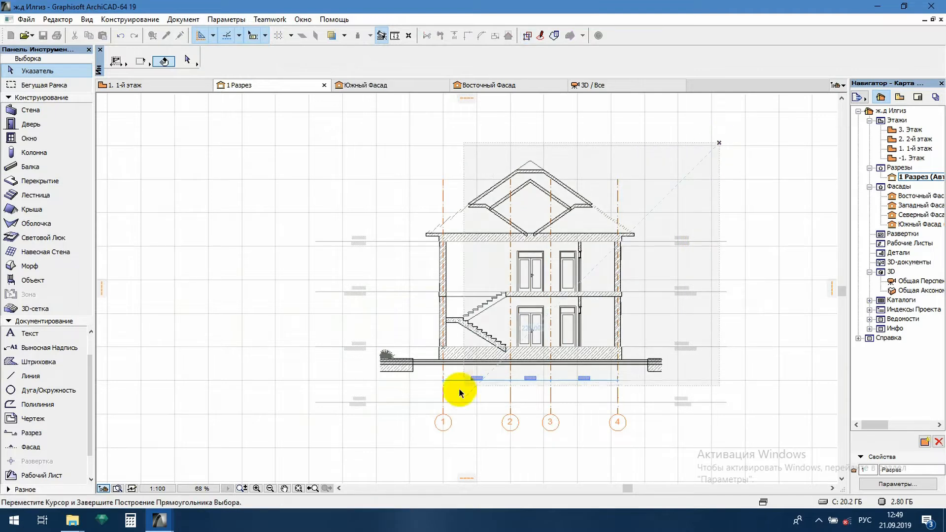
left_click(423, 444)
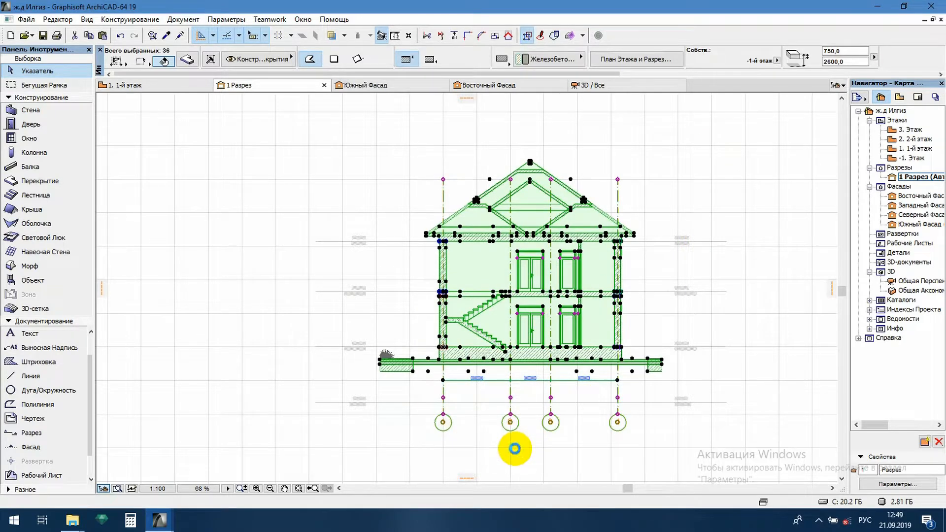
left_click(514, 448)
Switch to the ArchiCAD project containing the plan sheets and paste the copied section inside the empty sheet frame
mouse_move(167, 525)
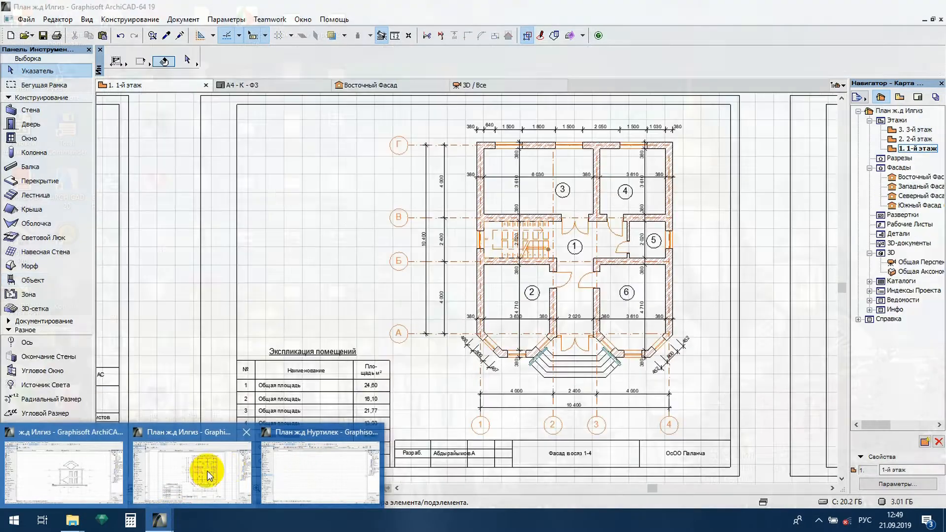
left_click(208, 472)
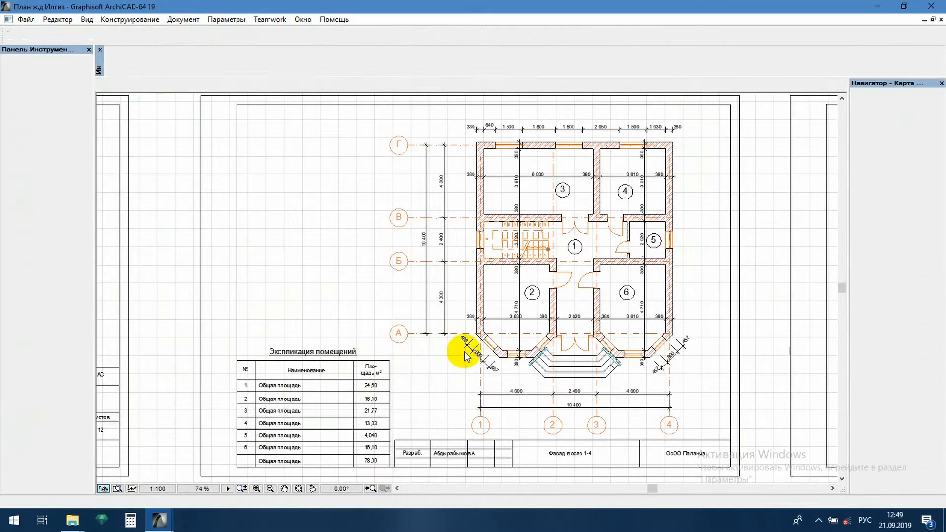
scroll(473, 310, "down", 2)
scroll(679, 277, "up", 2)
middle_click_drag(678, 277, 317, 275)
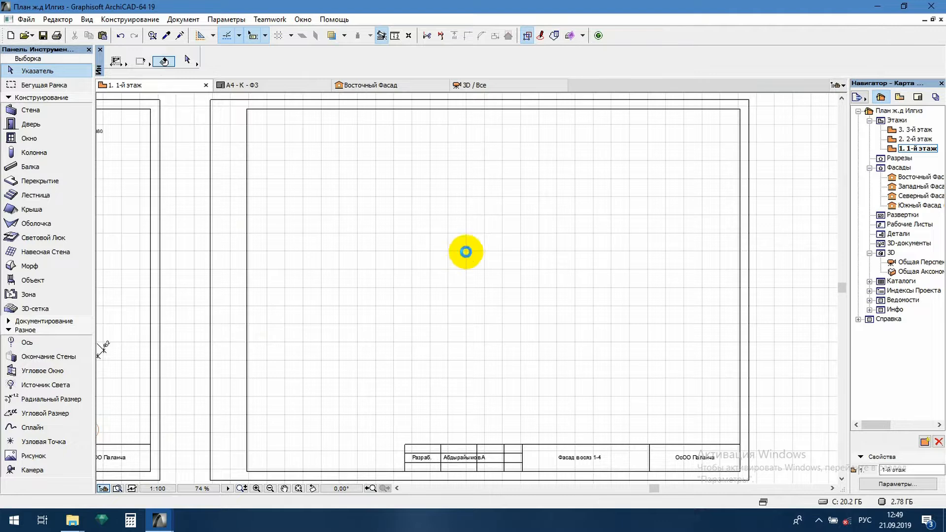
key("ctrl+v")
left_click(541, 313)
left_click(511, 296)
left_click(534, 287)
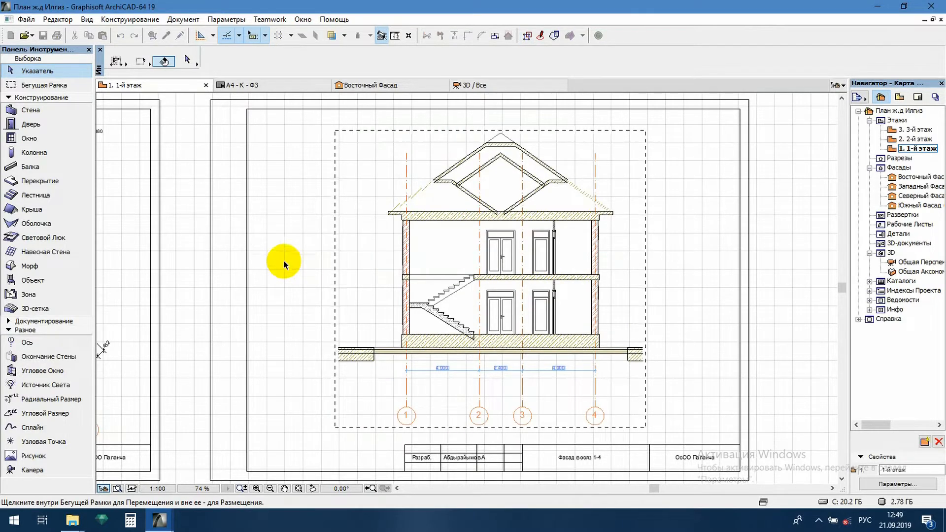
key("Escape")
Delete the hatched ground blocks at both ends of the ground strip in the pasted section
scroll(646, 381, "up", 2)
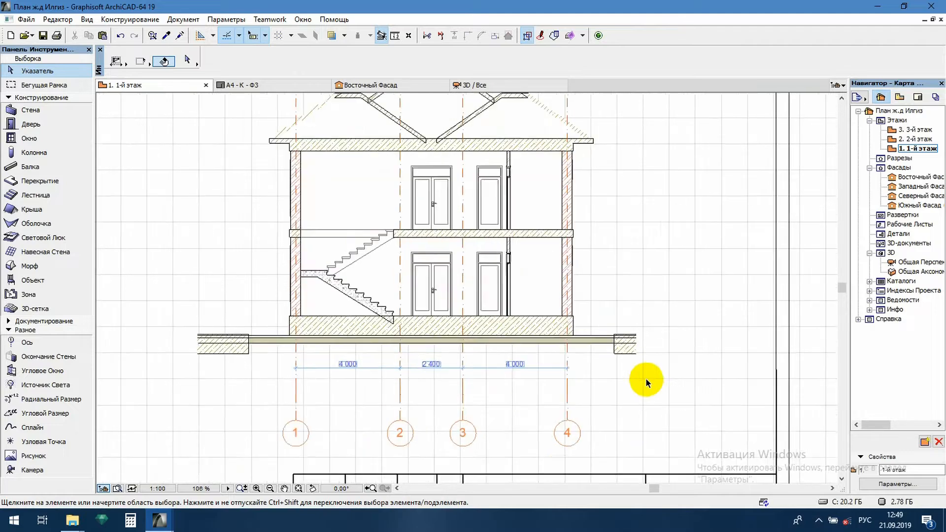
scroll(646, 381, "up", 1)
left_click_drag(592, 297, 680, 383)
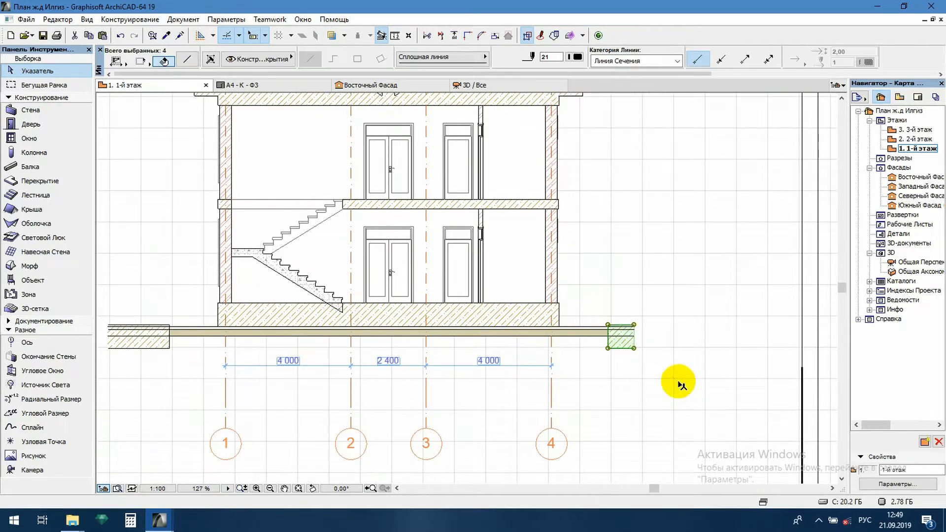
key("Delete")
middle_click_drag(498, 365, 715, 364)
left_click_drag(317, 310, 397, 354)
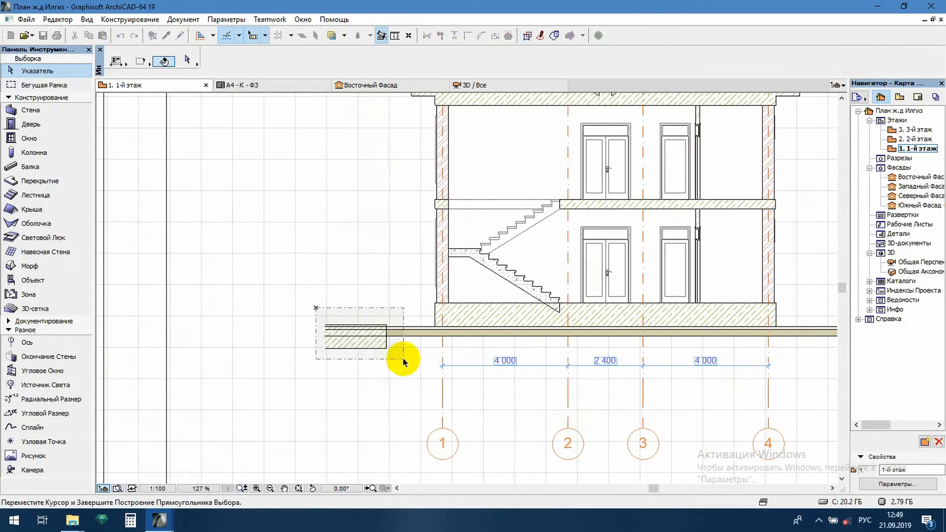
key("Delete")
Delete the ground strip fill, the hatch of the base slab and the slab's bottom line
left_click(397, 334)
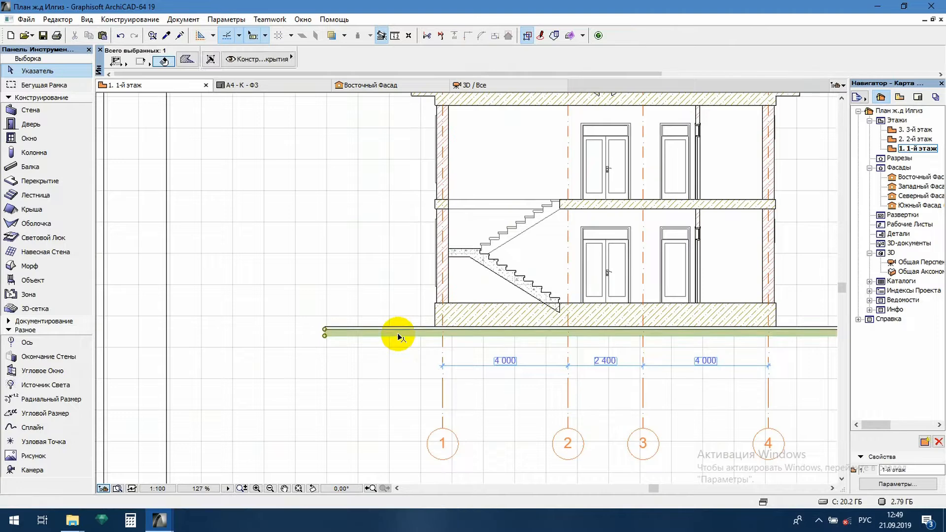
key("Delete")
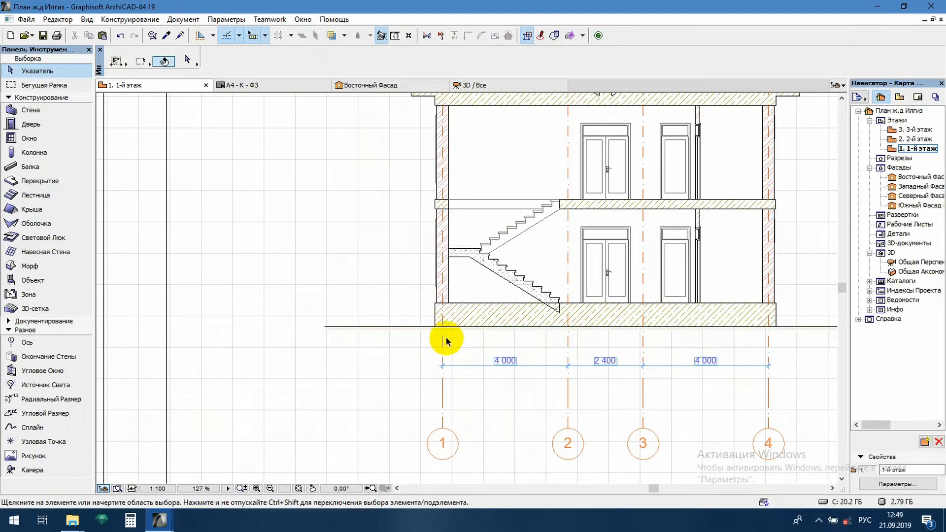
left_click(492, 318)
key("Delete")
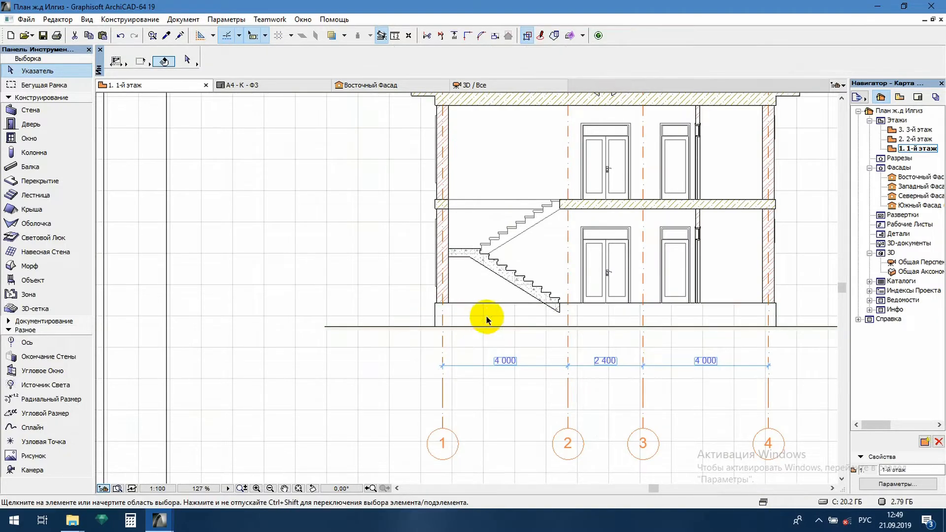
left_click(479, 328)
key("Delete")
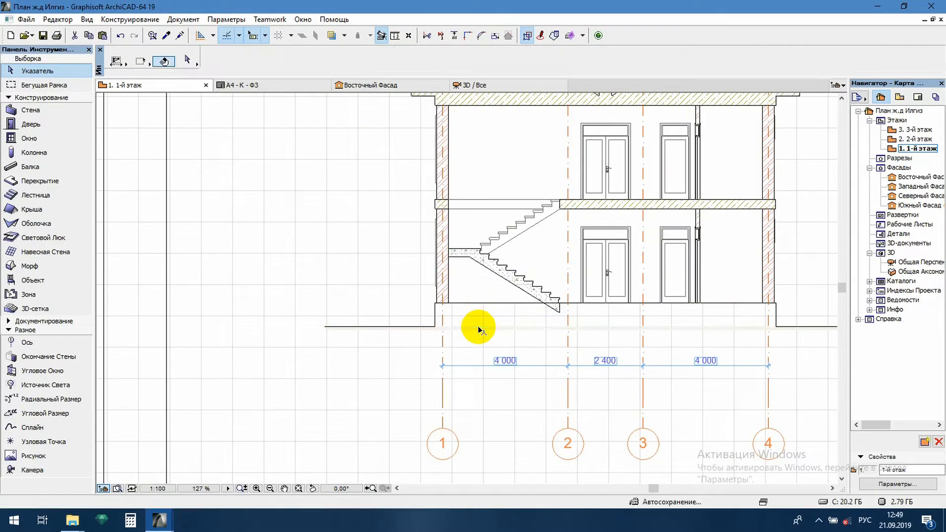
Select all segments of the ground line and base outline across the section and assign them a thicker pen
left_click(414, 327)
scroll(448, 316, "up", 4)
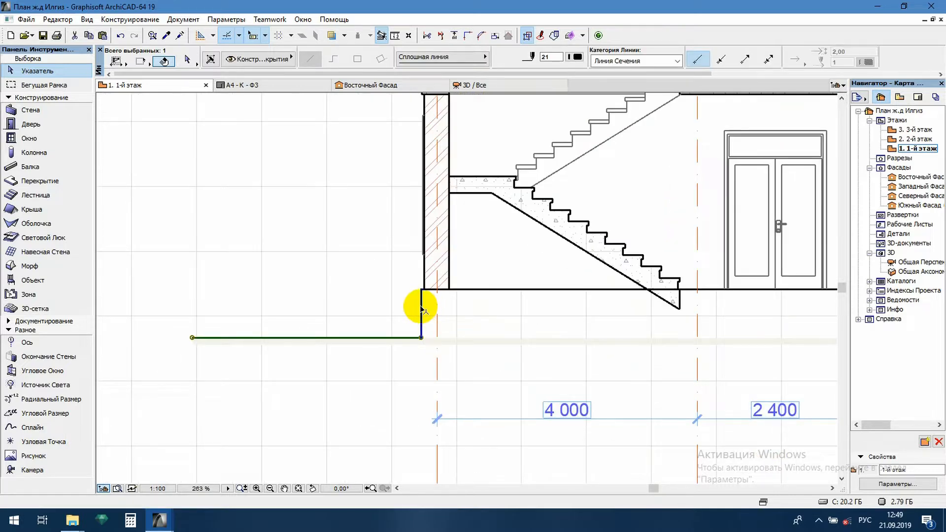
left_click(464, 289, "shift")
left_click(467, 290, "shift")
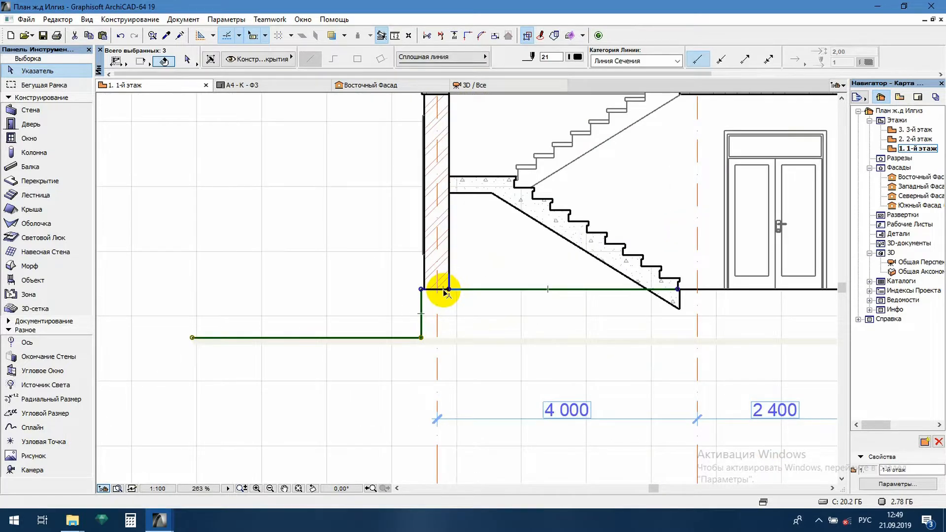
scroll(422, 291, "up", 10)
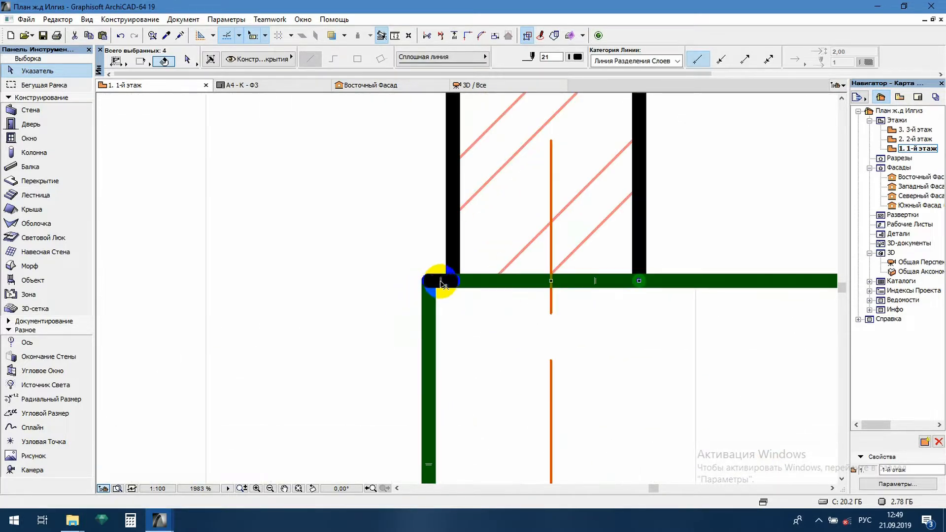
left_click(441, 281, "shift")
scroll(251, 314, "down", 14)
scroll(344, 317, "up", 6)
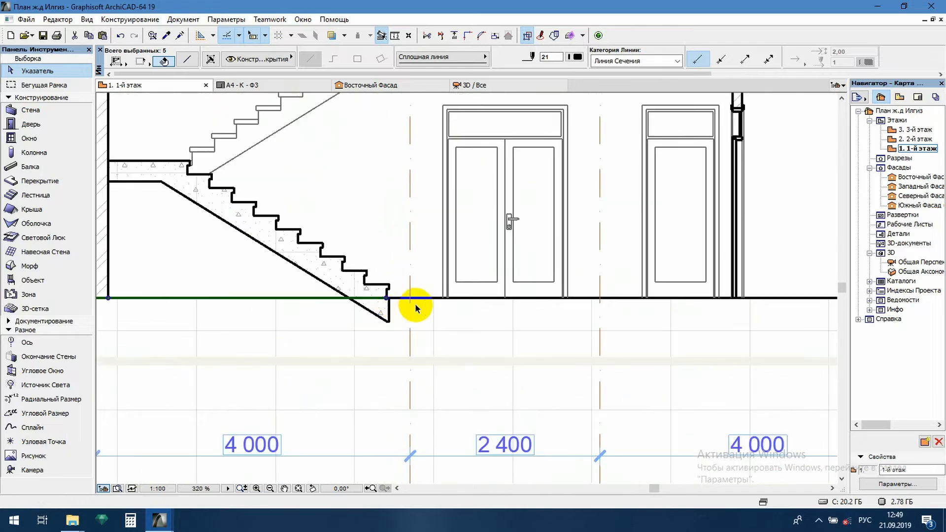
scroll(392, 300, "down", 5)
scroll(549, 302, "up", 6)
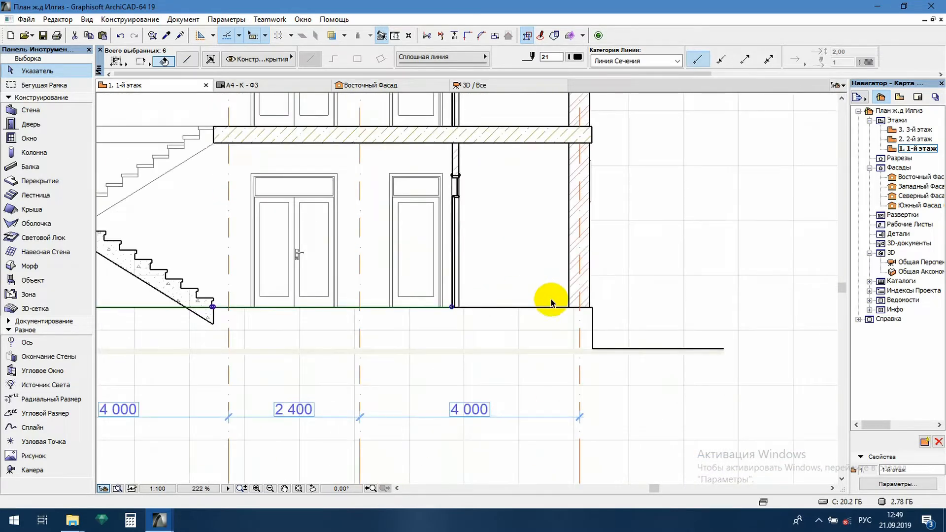
scroll(497, 317, "up", 4)
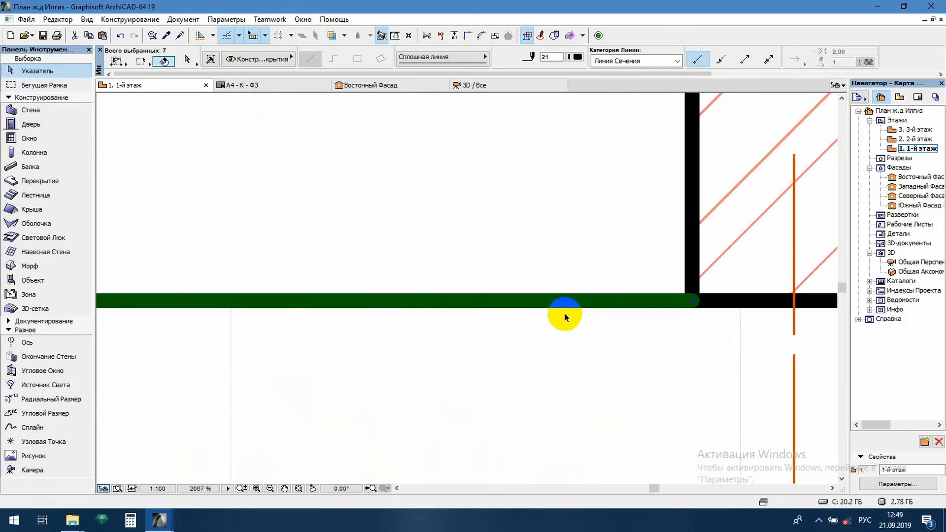
left_click(713, 302, "shift")
scroll(650, 318, "up", 2)
scroll(663, 313, "up", 2)
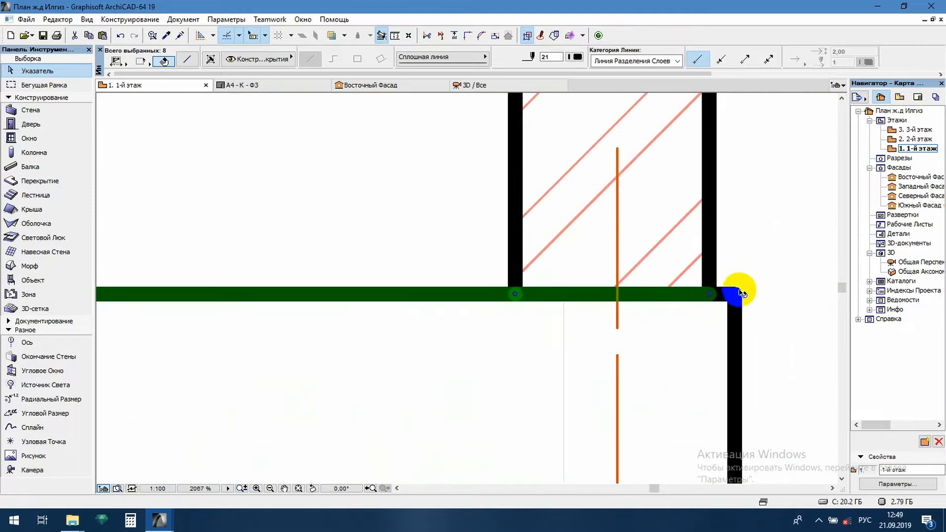
left_click(737, 323, "shift")
scroll(500, 281, "down", 4)
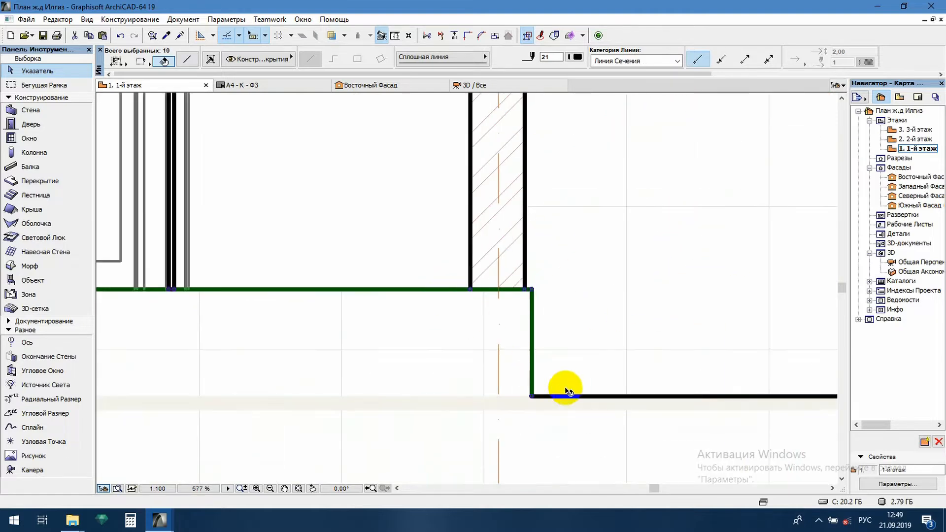
left_click(572, 397, "shift")
left_click(577, 58)
left_click(612, 116)
left_click(652, 221)
scroll(656, 247, "down", 5)
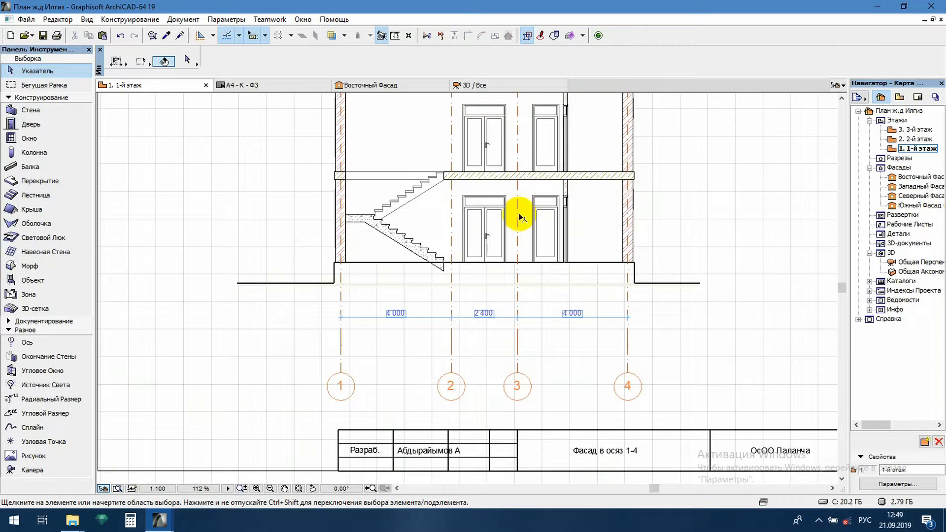
Split the lower stair flight's concrete hatch along the ground line and delete the triangular piece below it
scroll(414, 318, "up", 5)
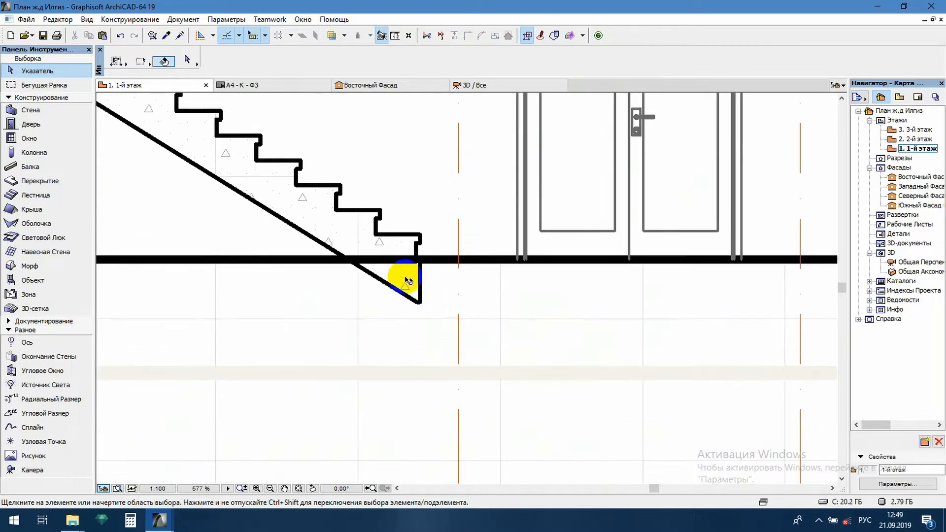
left_click(407, 280)
scroll(408, 281, "down", 2)
scroll(409, 283, "up", 1)
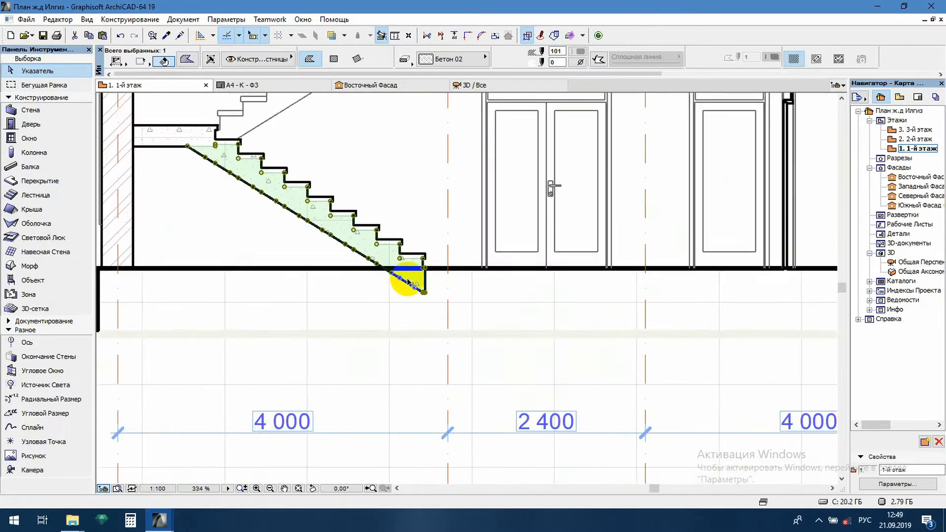
scroll(407, 281, "up", 3)
scroll(458, 331, "up", 3)
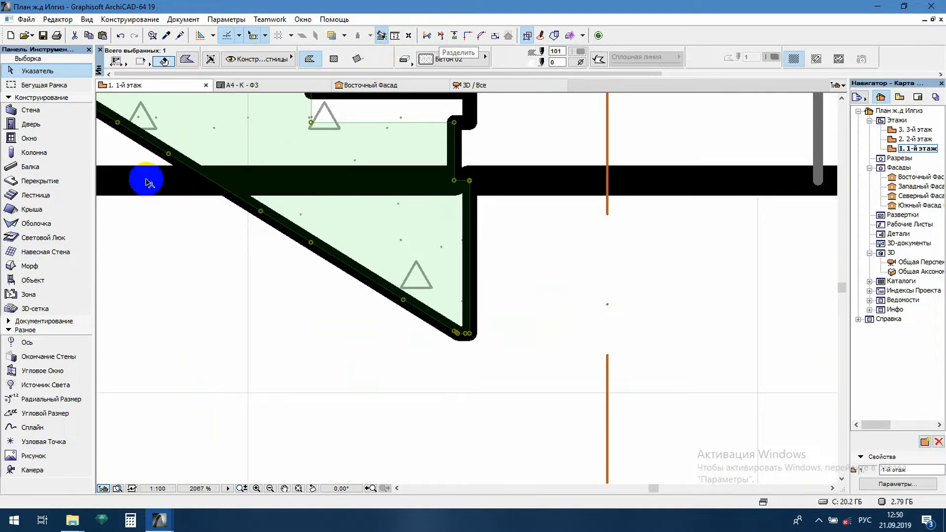
scroll(582, 192, "down", 4)
scroll(464, 147, "up", 2)
middle_click_drag(462, 146, 478, 195)
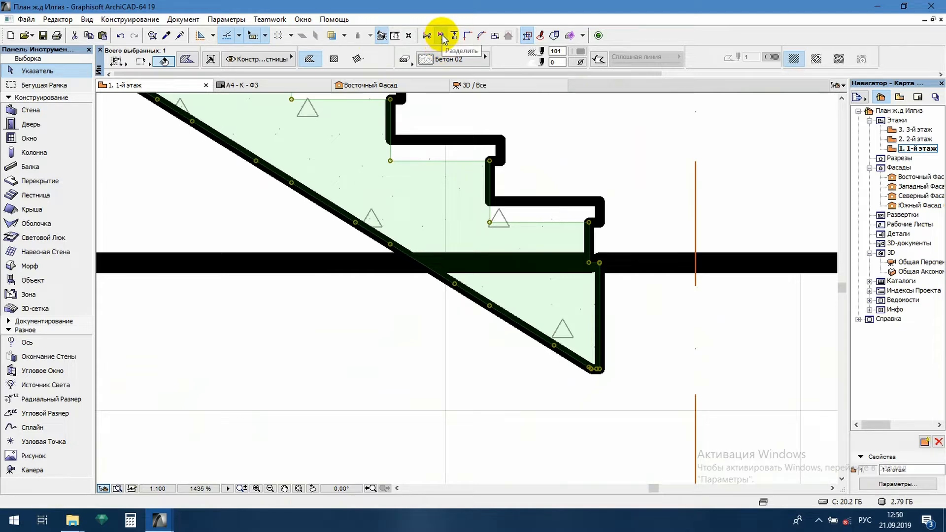
left_click(388, 226)
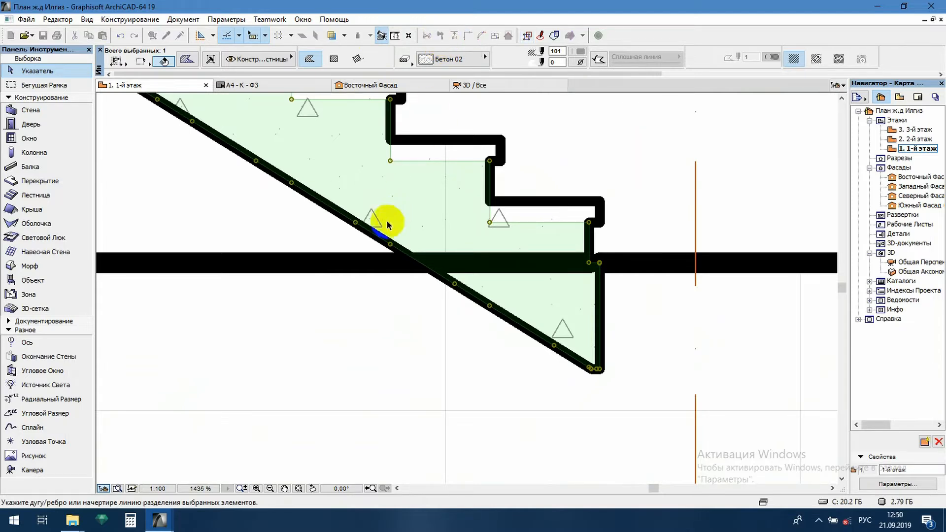
left_click(374, 268)
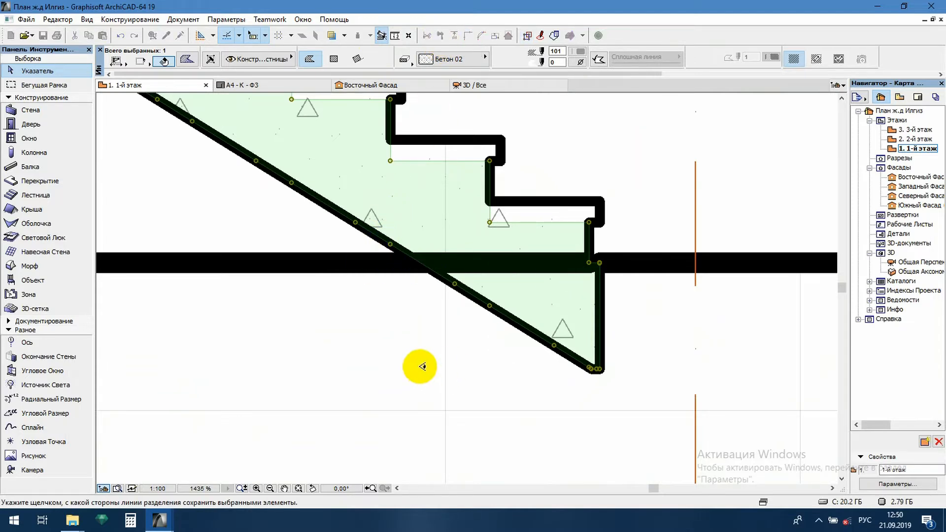
left_click(376, 266)
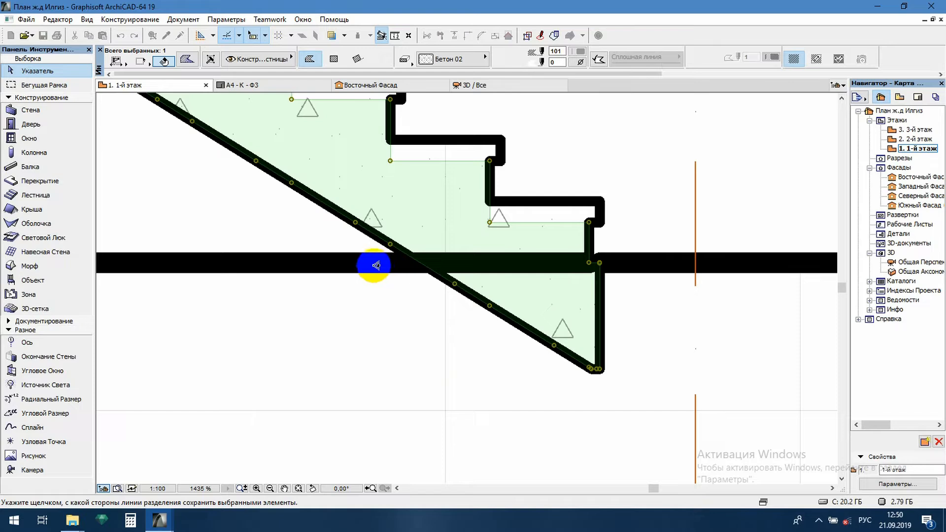
left_click(393, 344)
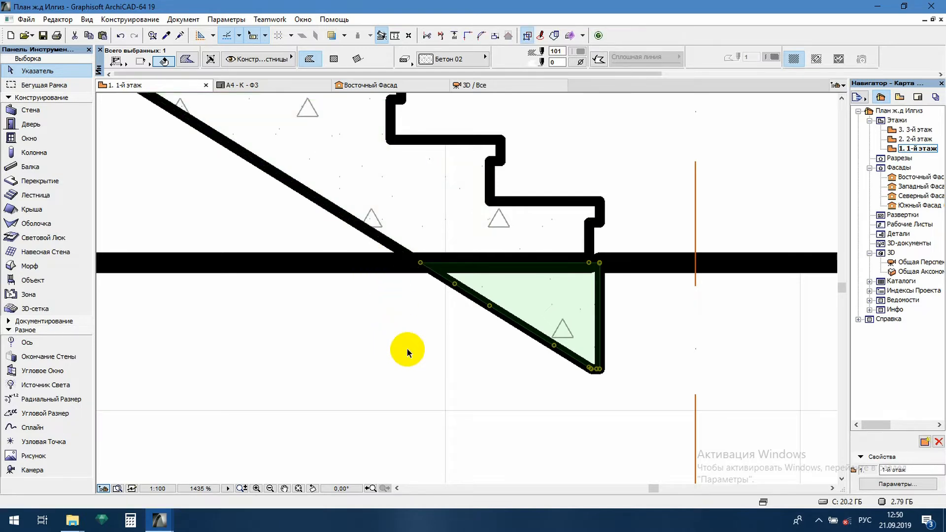
key("Delete")
Remove the lower stair flight's outline segments that project below the ground line
left_click_drag(619, 312, 492, 375)
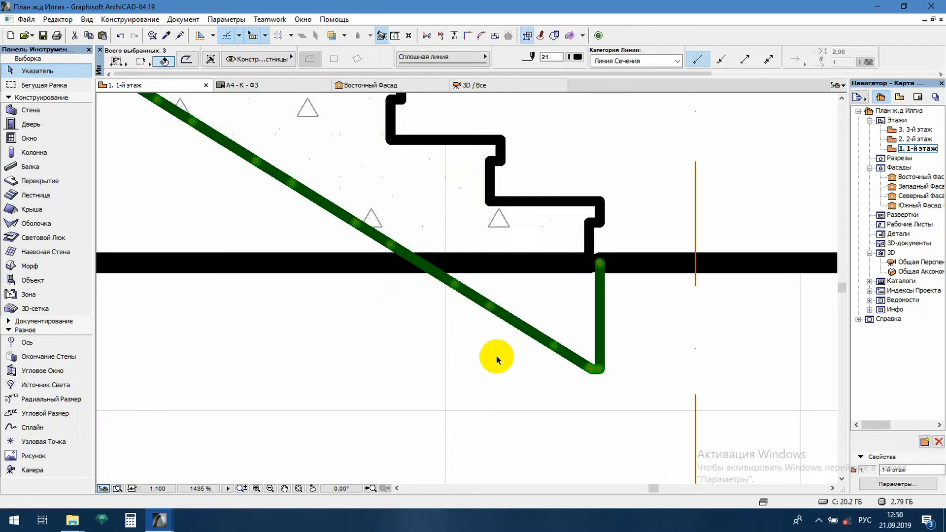
left_click(461, 287)
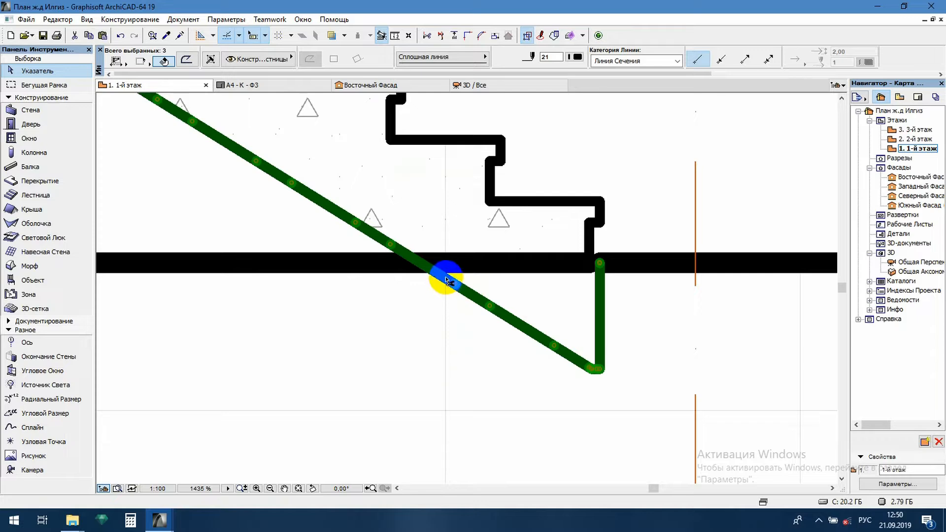
left_click(446, 279, "ctrl")
left_click(477, 299)
key("Delete")
left_click(584, 365)
key("Delete")
Extend the end vertex of the stair's sloping underside line to meet the ground line
left_click(392, 245)
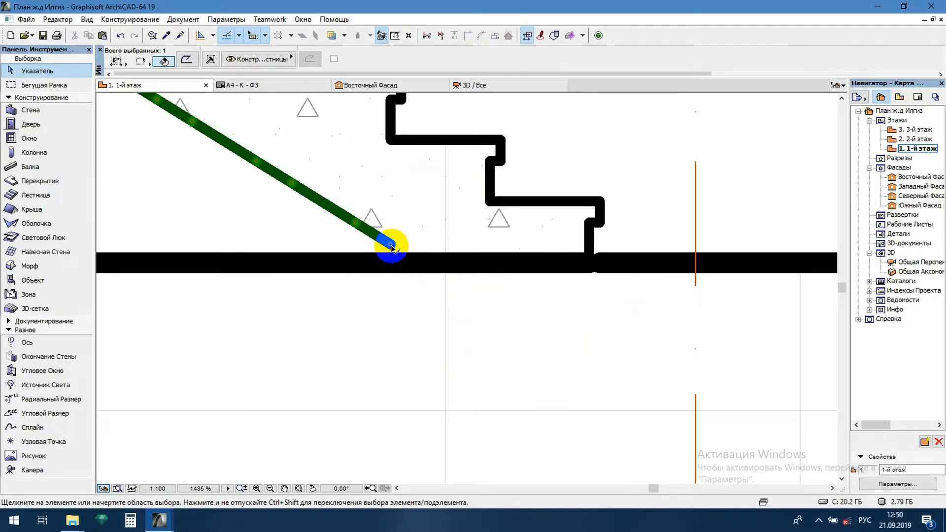
left_click(392, 245)
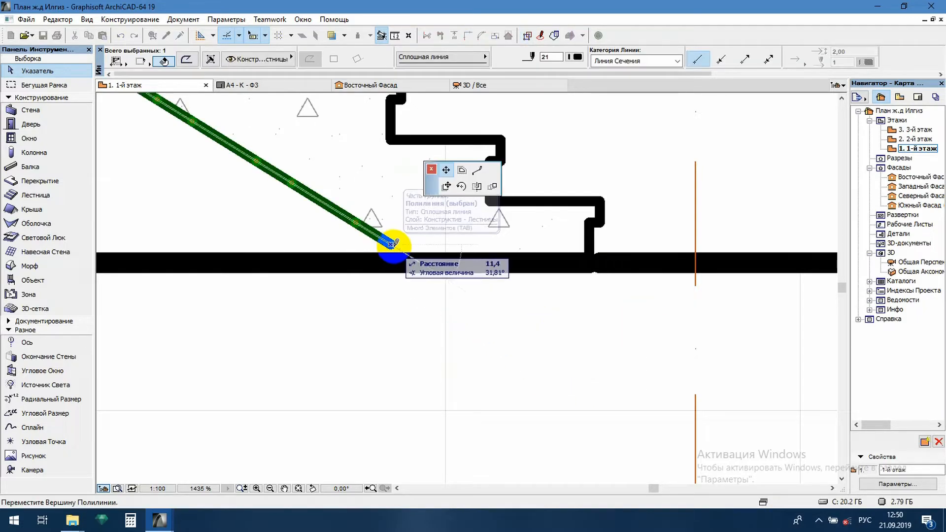
left_click(421, 261)
Delete the slab's vertical end line projecting beyond the axis 1 wall and trim both horizontal stubs to the wall face
scroll(569, 307, "down", 10)
middle_click_drag(544, 226, 416, 264)
scroll(453, 312, "down", 3)
scroll(439, 225, "up", 2)
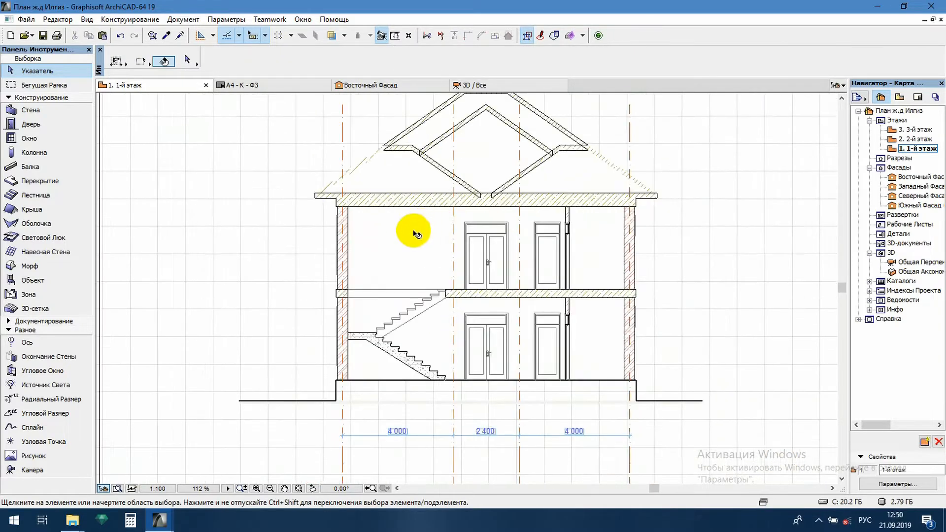
scroll(416, 309, "up", 10)
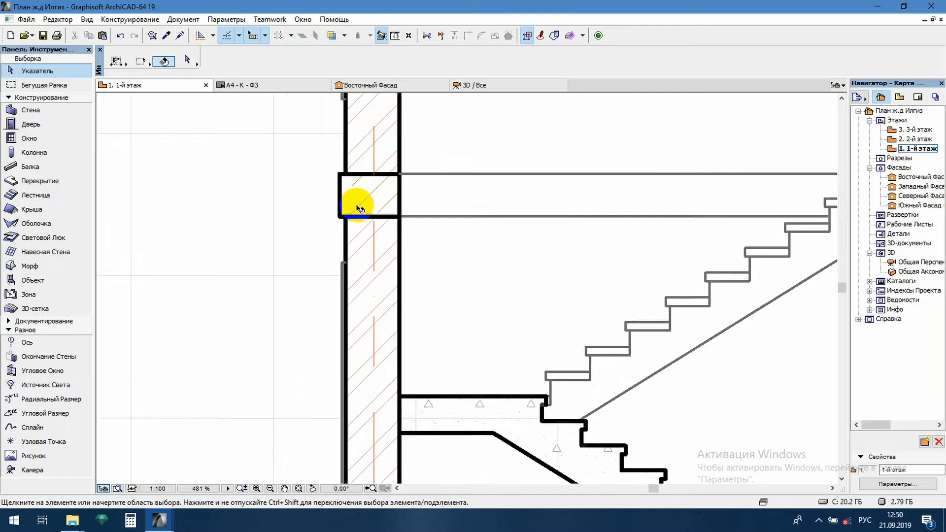
left_click(325, 174)
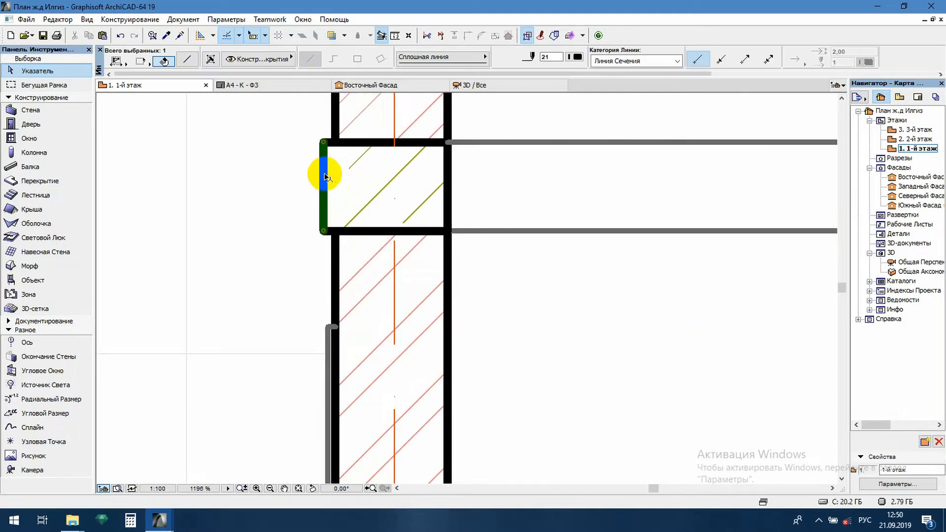
key("Delete")
left_click(328, 143)
key("Delete")
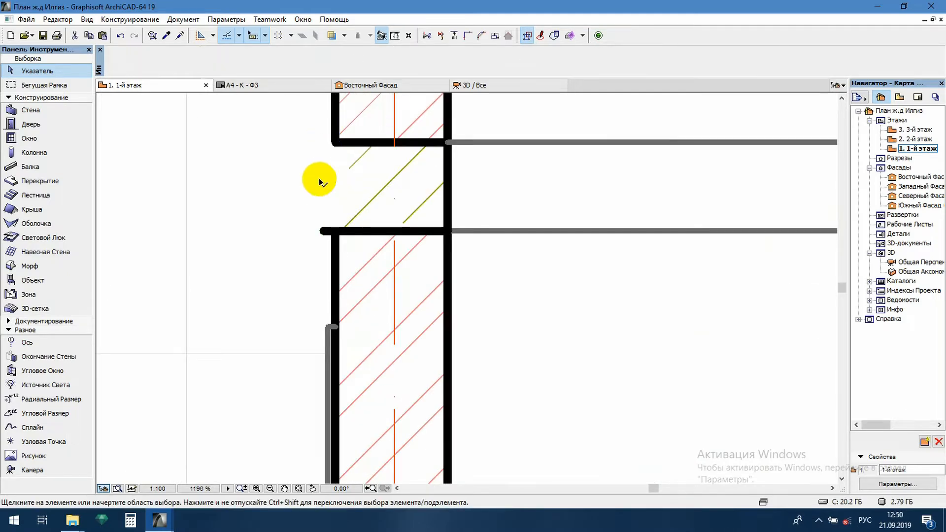
left_click(328, 230)
key("Delete")
Stretch the outer face line of the axis 1 wall upward to close the gap at the slab end
left_click(334, 240)
left_click(336, 230)
left_click(337, 140)
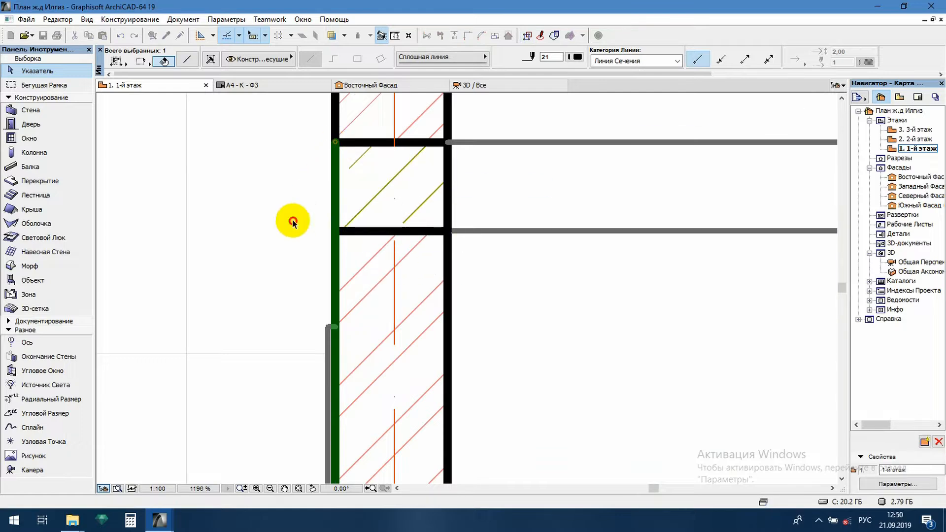
left_click(289, 219)
Move the outer edge of the slab-end hatch at axis 1 to align with the wall's outer face
scroll(380, 202, "down", 2)
left_click(402, 190)
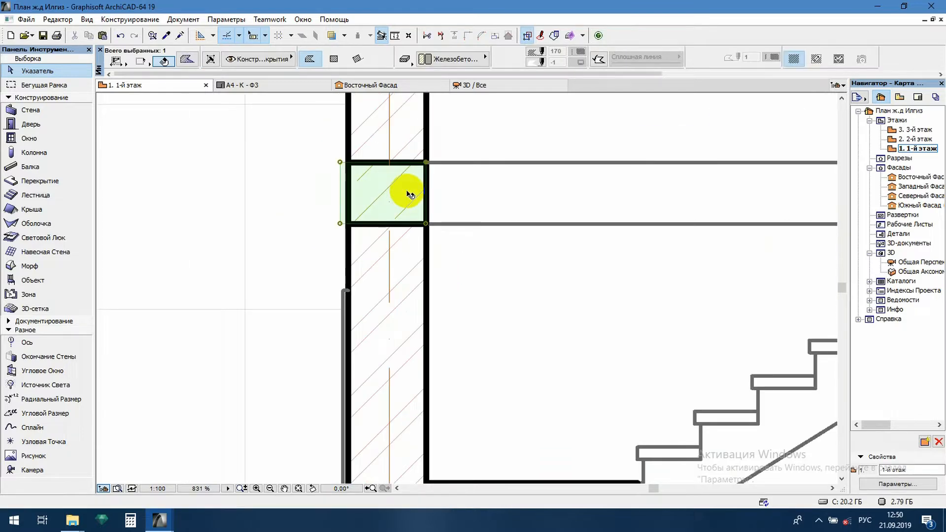
left_click(341, 173)
left_click(780, 118)
left_click(348, 185)
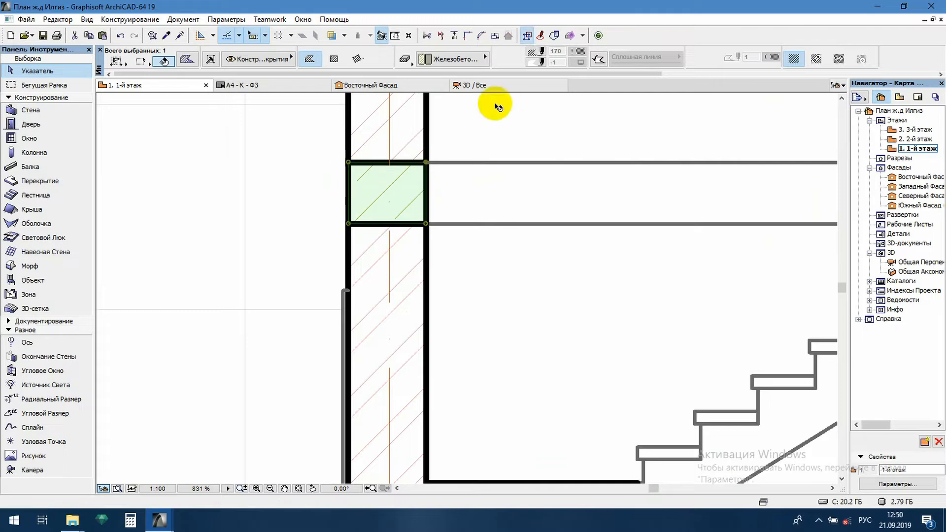
Change the fill category of the slab-end hatch at axis 1 and set its pattern to Железобетон
left_click(404, 57)
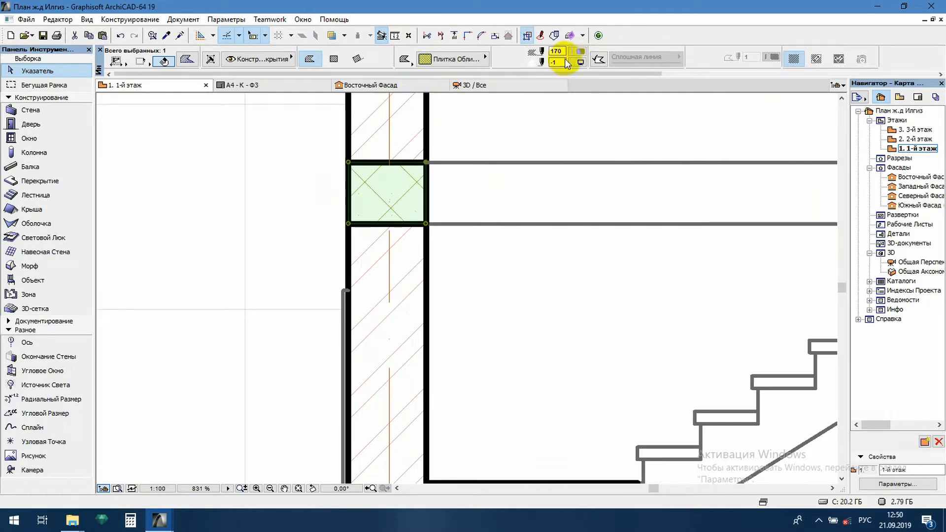
left_click(456, 59)
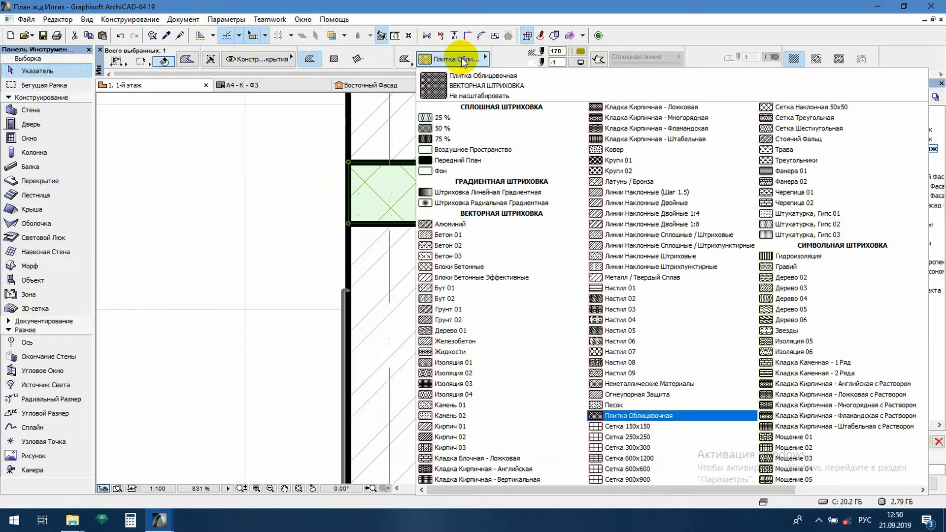
left_click(501, 340)
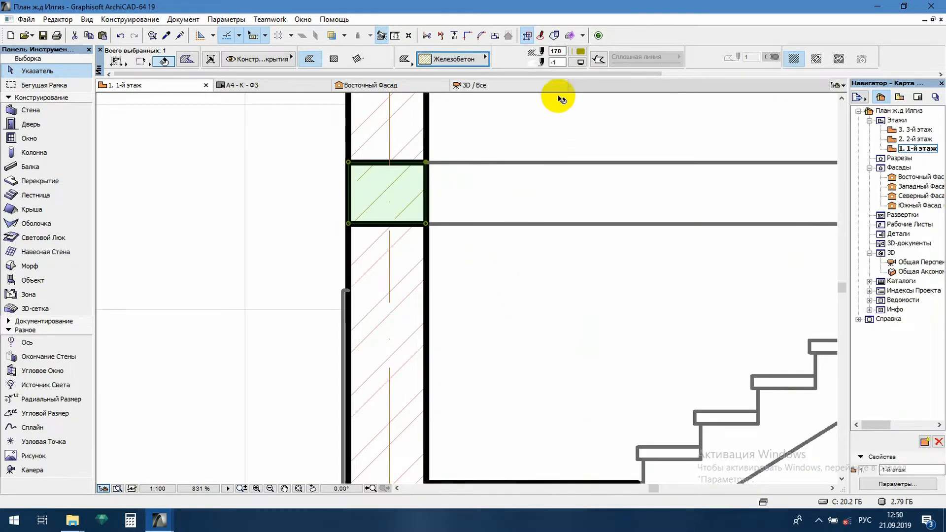
left_click(279, 245)
Offset the end edge of the floor slab hatch at axis 4 inward by 40 to the wall's outer face
scroll(507, 133, "down", 10)
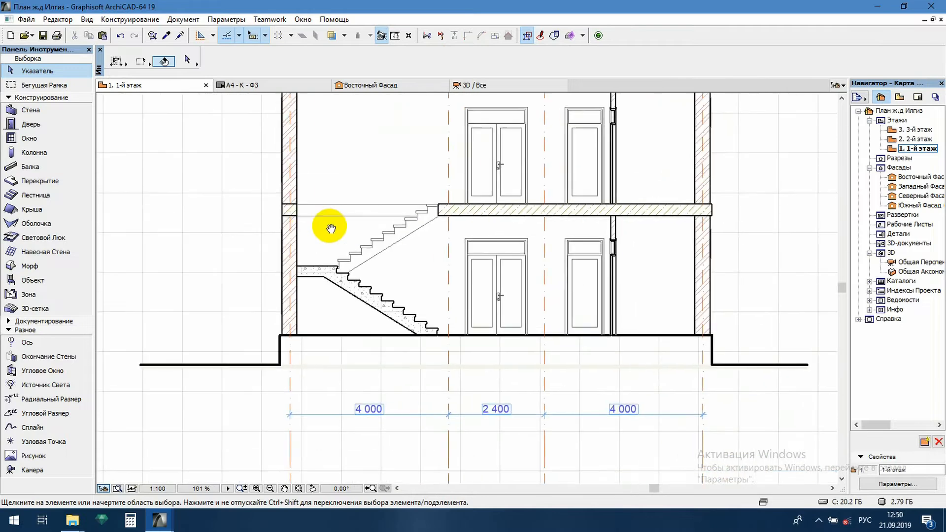
scroll(689, 229, "up", 2)
scroll(685, 209, "up", 5)
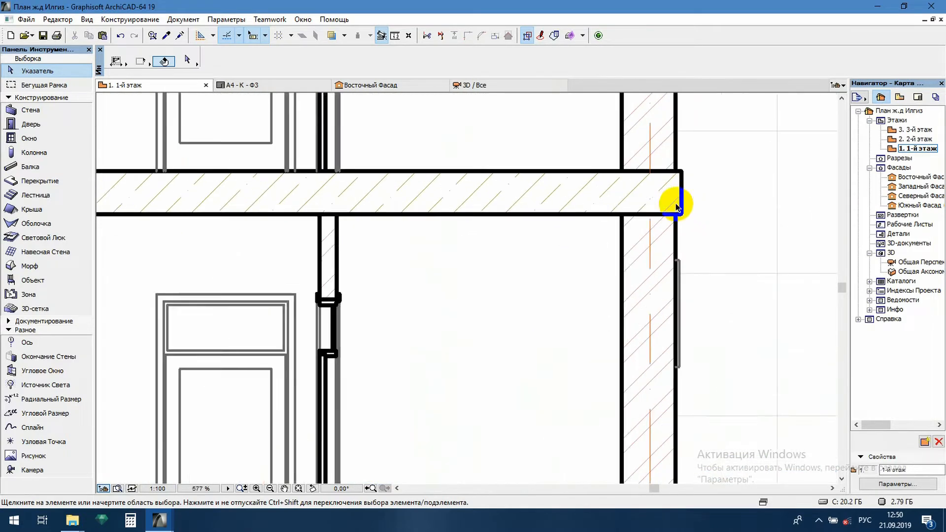
left_click(678, 180)
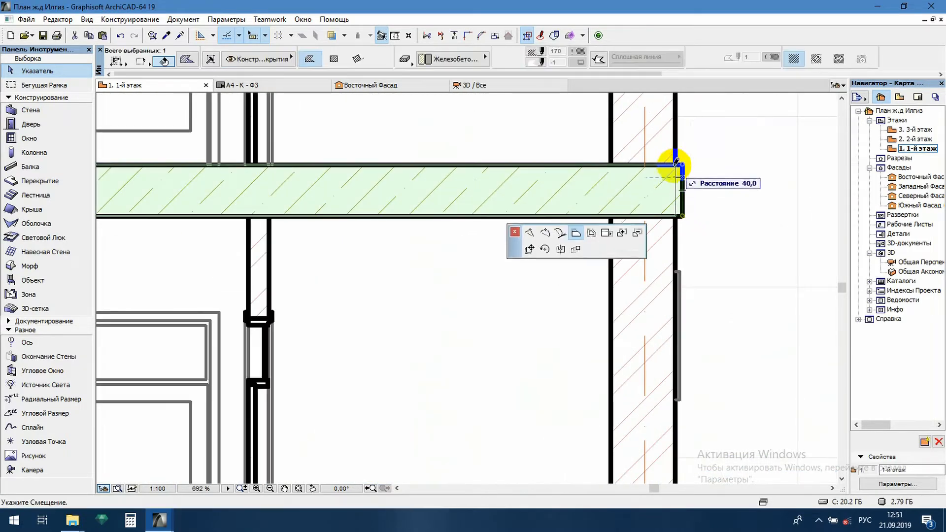
Delete the slab's projecting end line at axis 4 and trim both horizontal stubs to the wall face
left_click(684, 183)
key("Delete")
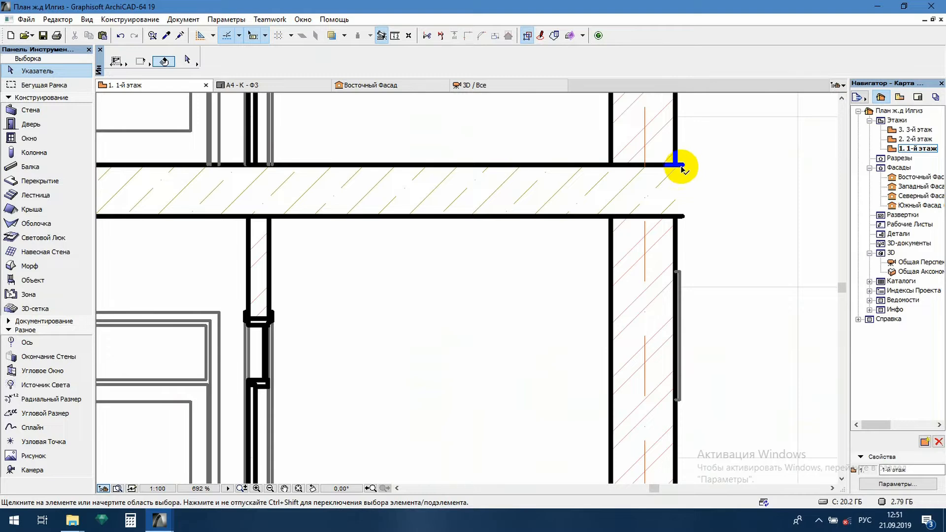
left_click(682, 165)
key("Delete")
left_click(681, 215)
Stretch the outer face line of the axis 4 wall up to the slab's top line
left_click(677, 217)
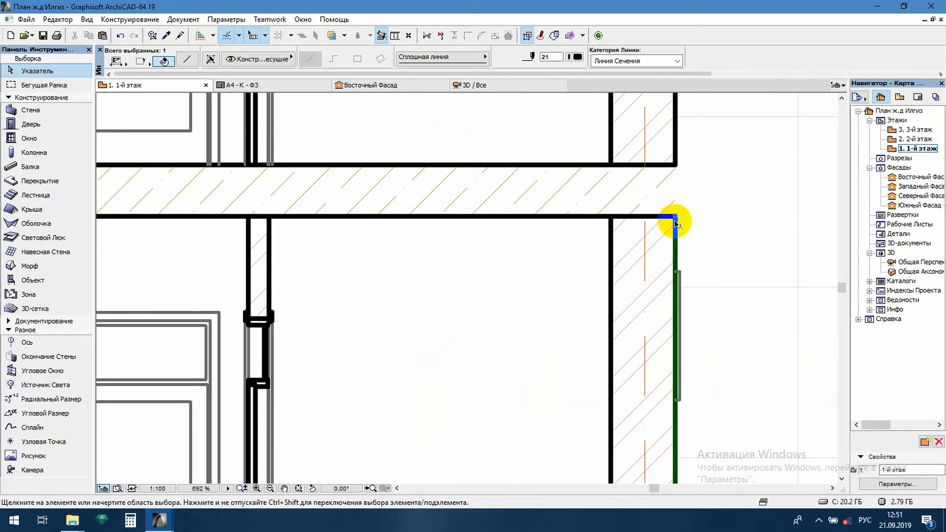
left_click(676, 216)
left_click(676, 166)
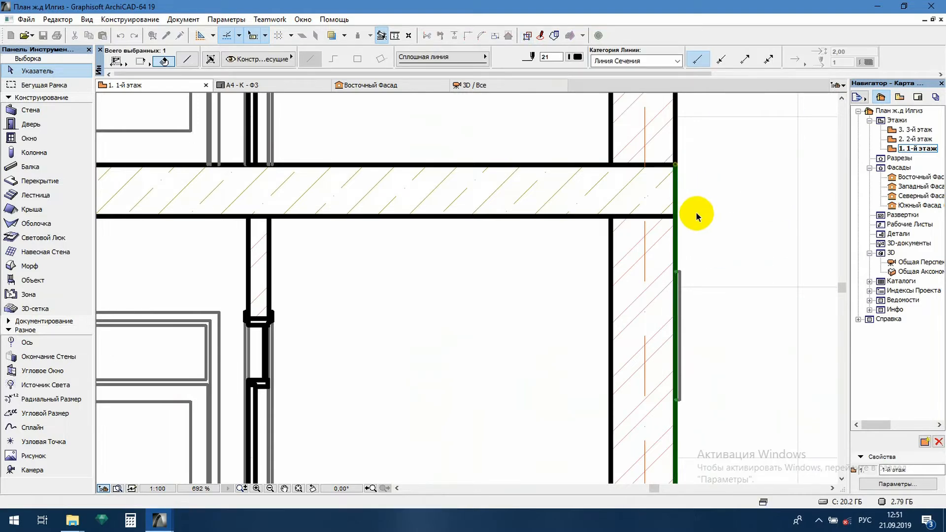
left_click(698, 214)
Delete the two thin horizontal floor-level lines between the axis 1 wall and the upper stair flight
scroll(711, 221, "down", 8)
scroll(280, 227, "up", 7)
middle_click_drag(242, 204, 381, 238)
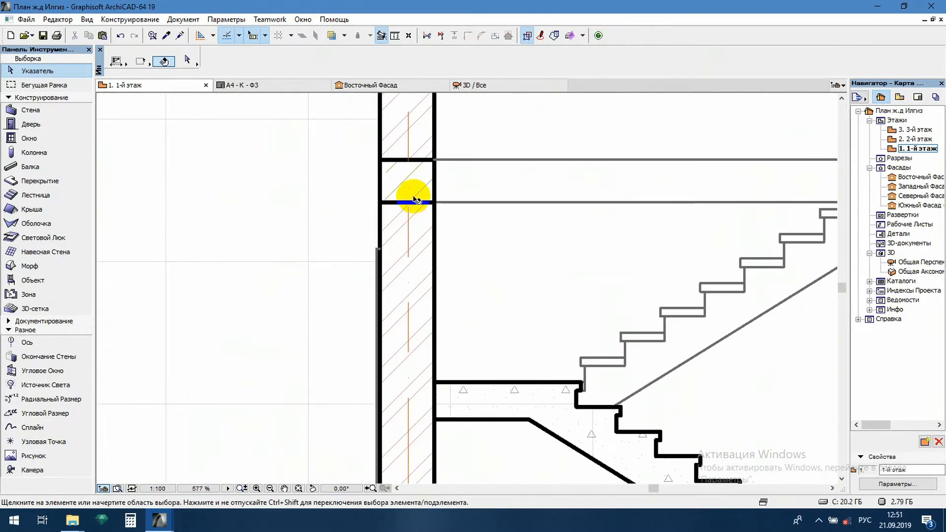
scroll(415, 197, "down", 8)
scroll(441, 212, "up", 4)
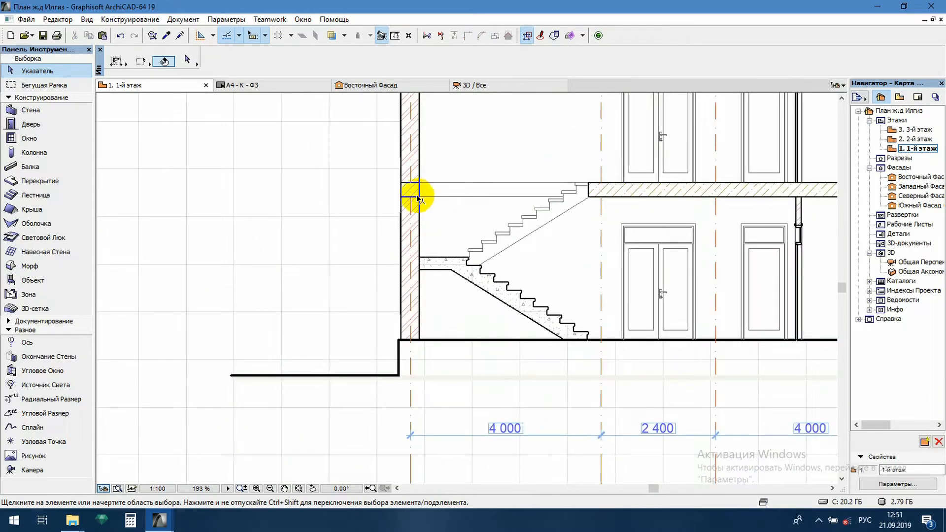
scroll(414, 183, "down", 4)
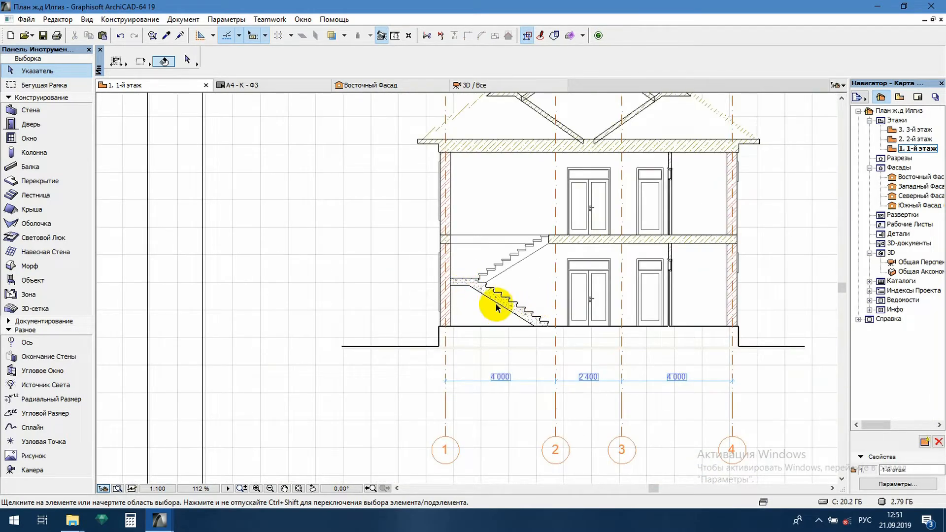
scroll(497, 307, "up", 8)
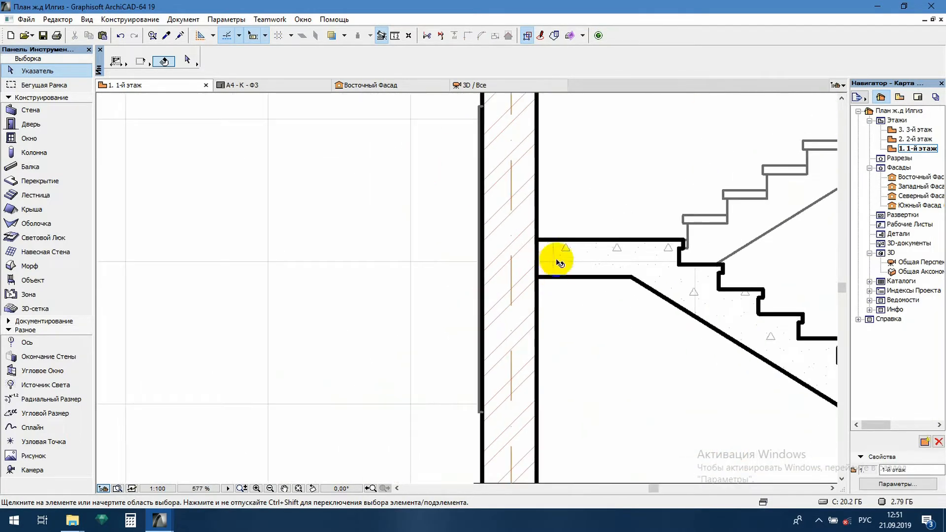
scroll(347, 269, "down", 7)
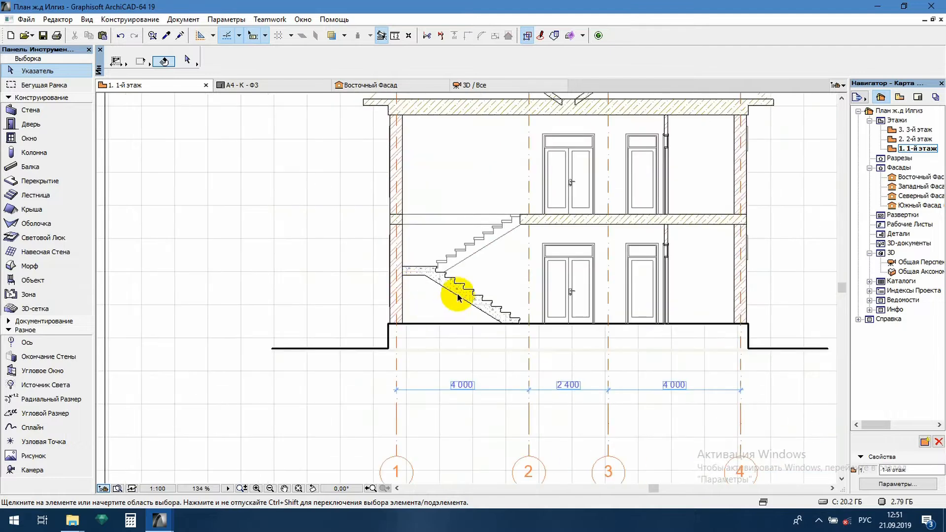
left_click(432, 290)
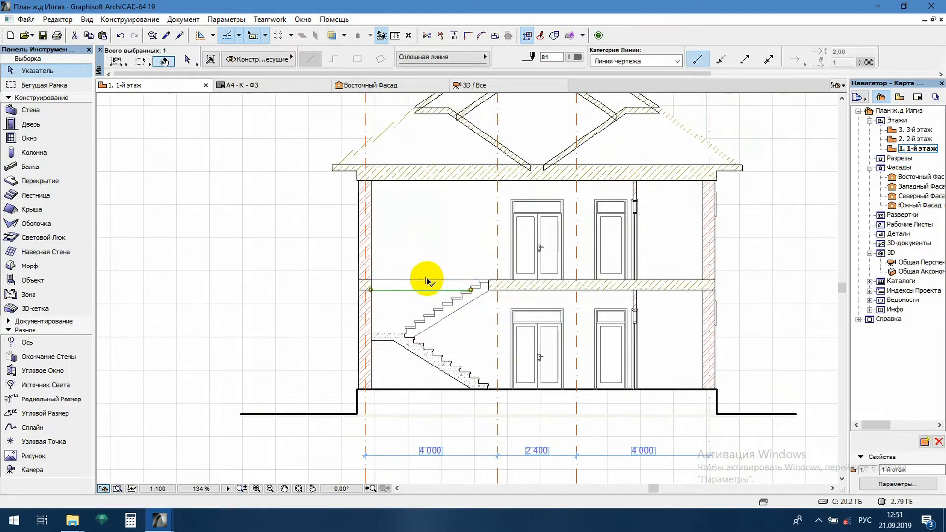
key("Escape")
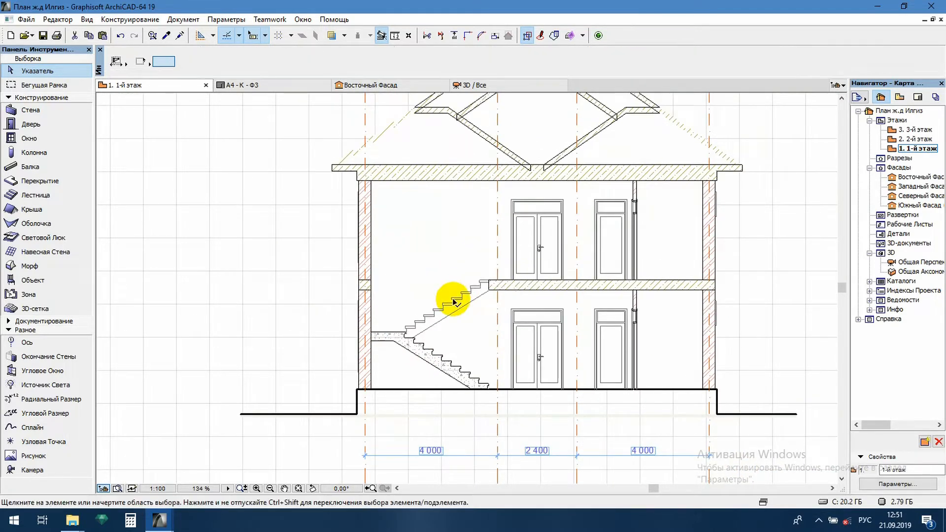
Delete the background fills around the staircase, between the axis 1 wall and the doors on both floors
left_click(424, 272)
key("Delete")
left_click(403, 291)
key("Delete")
left_click(405, 302)
key("Delete")
left_click(401, 320)
key("Delete")
left_click(438, 374)
key("Delete")
Delete the background fills of the rooms between the inner partition and the axis 4 wall on both floors
left_click(626, 335)
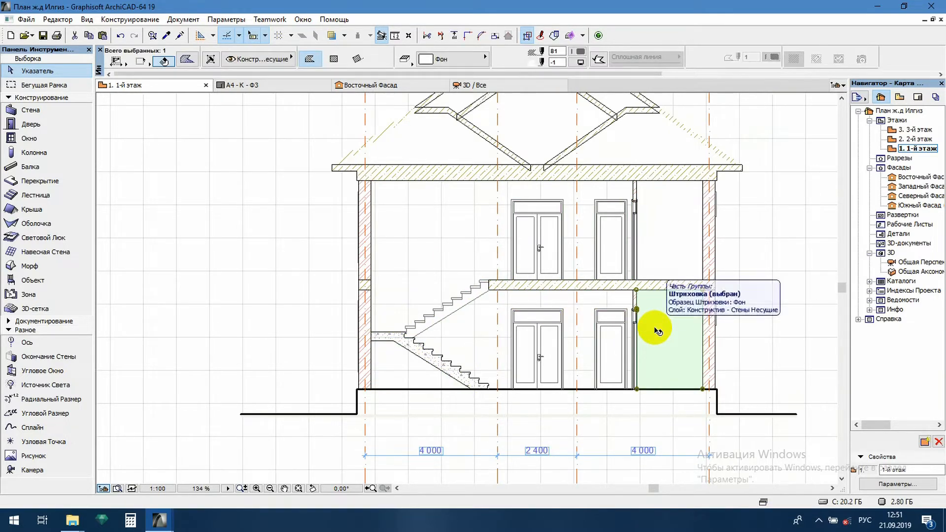
key("Delete")
left_click(665, 265)
key("Delete")
Delete the reinforced concrete hatches of the V-shaped lower roof parts on both sides above the attic slab
middle_click_drag(611, 221, 579, 293)
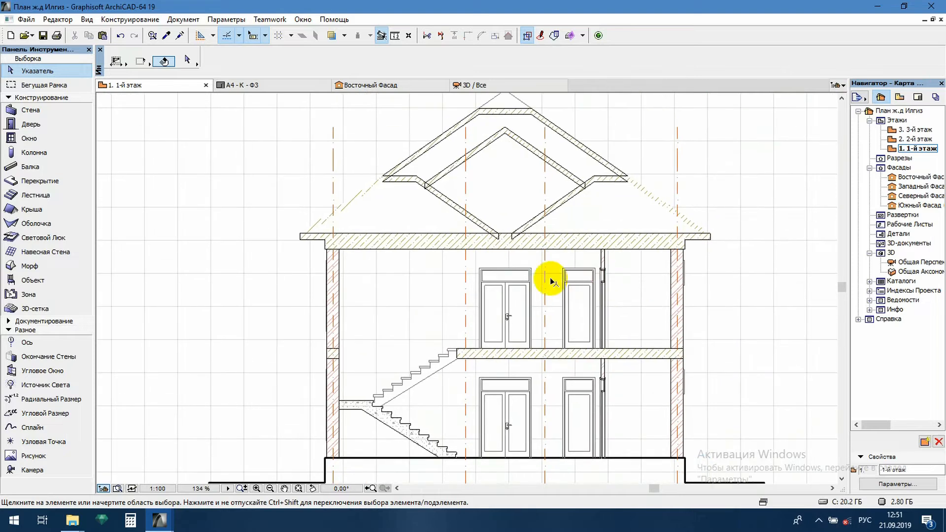
left_click(369, 192)
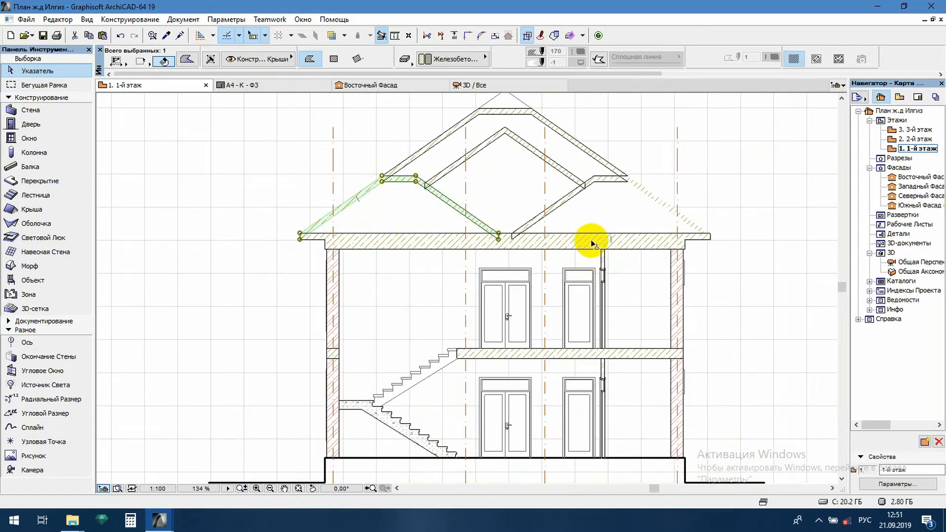
key("Delete")
left_click(651, 198)
key("Delete")
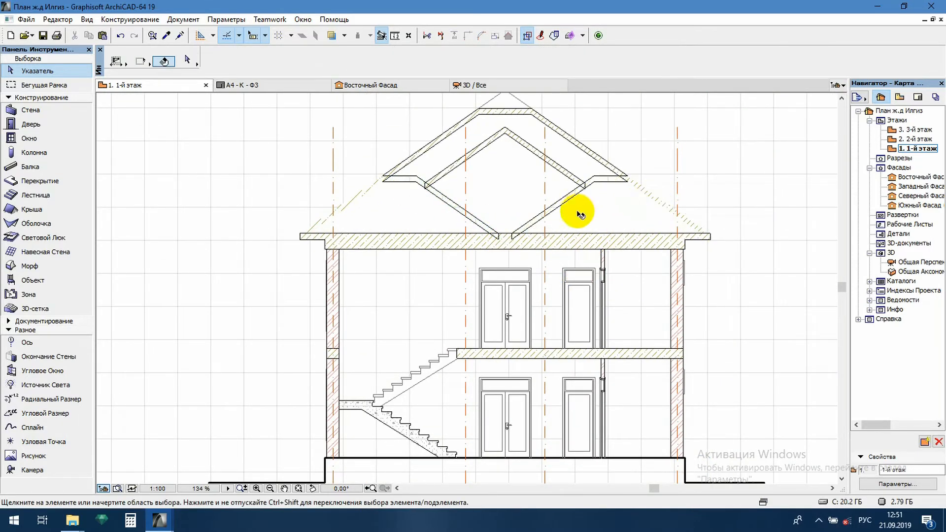
Delete the remaining outlines of the V-shaped lower roof parts on both sides above the attic slab
scroll(586, 195, "up", 3)
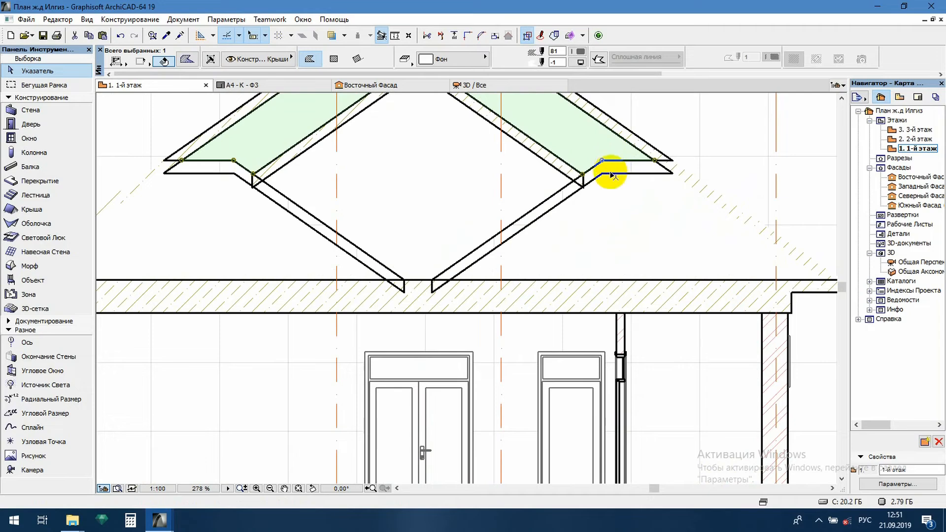
left_click(610, 153)
key("Escape")
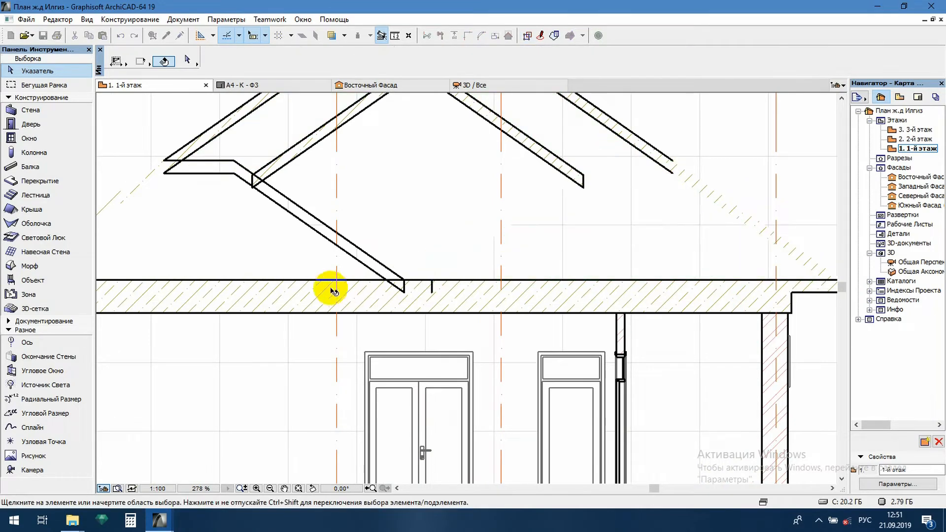
middle_click_drag(339, 285, 587, 292)
left_click(413, 193)
key("Delete")
Stretch the inner and outer outlines of the roof slope on the axis 1 side down to the attic slab's top line
scroll(500, 228, "down", 5)
scroll(471, 186, "up", 4)
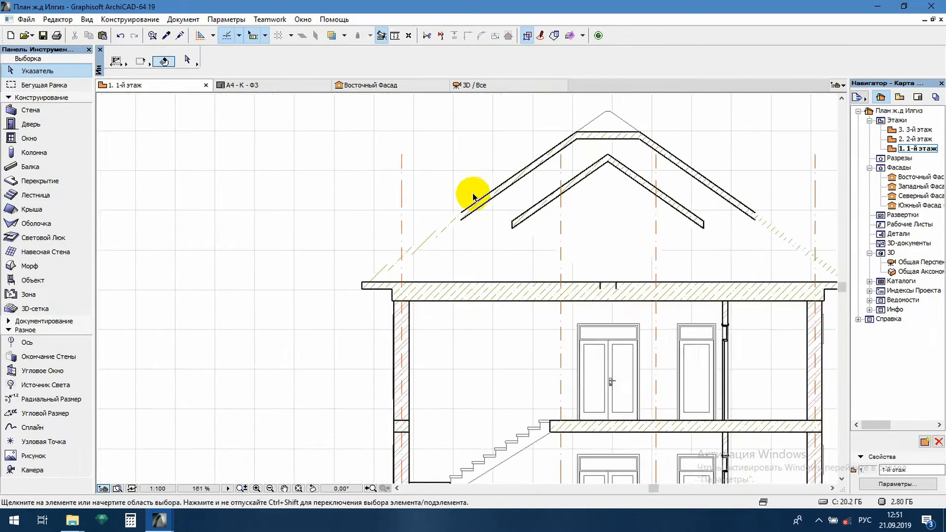
left_click(456, 231)
left_click(455, 231)
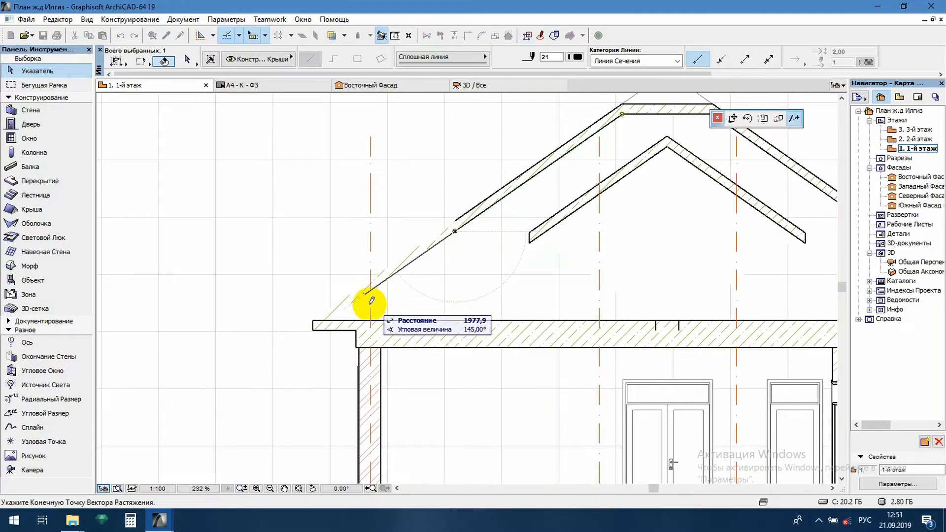
left_click(330, 319)
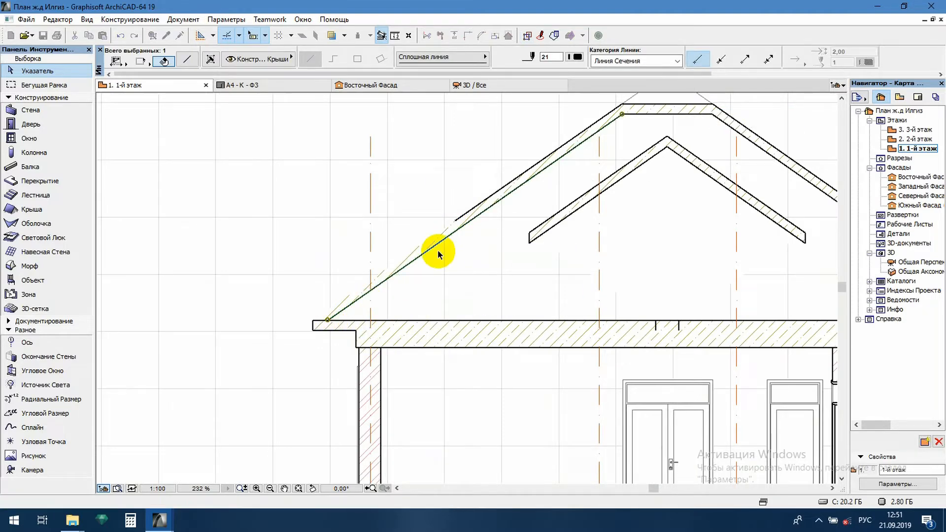
left_click(456, 220)
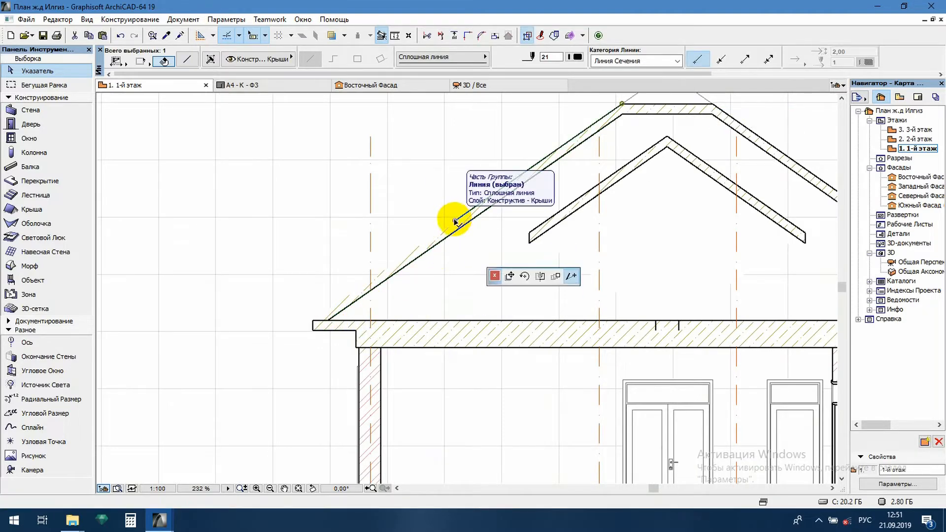
left_click(313, 320)
Extend the inner outline of the axis 1 roof slope to the lower corner of the slab's eave end
scroll(320, 319, "down", 5)
scroll(336, 322, "up", 6)
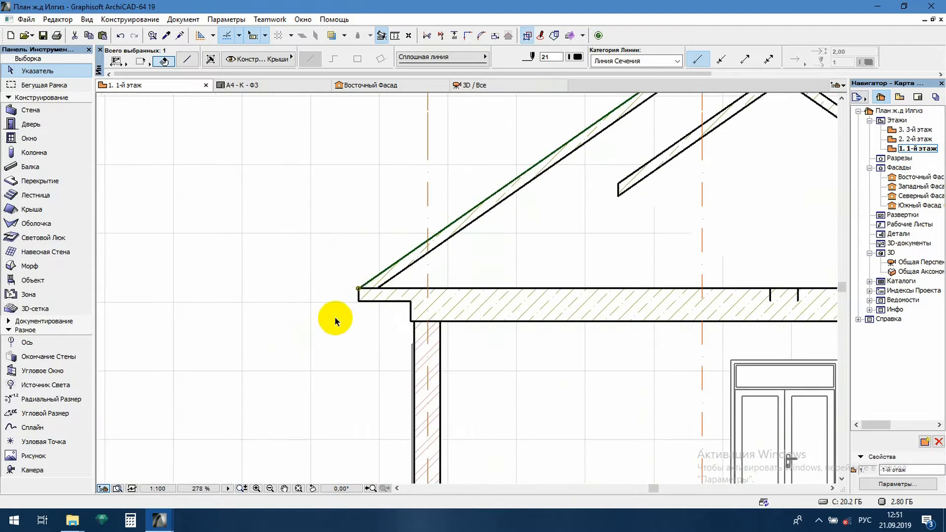
left_click(376, 288)
left_click(359, 301)
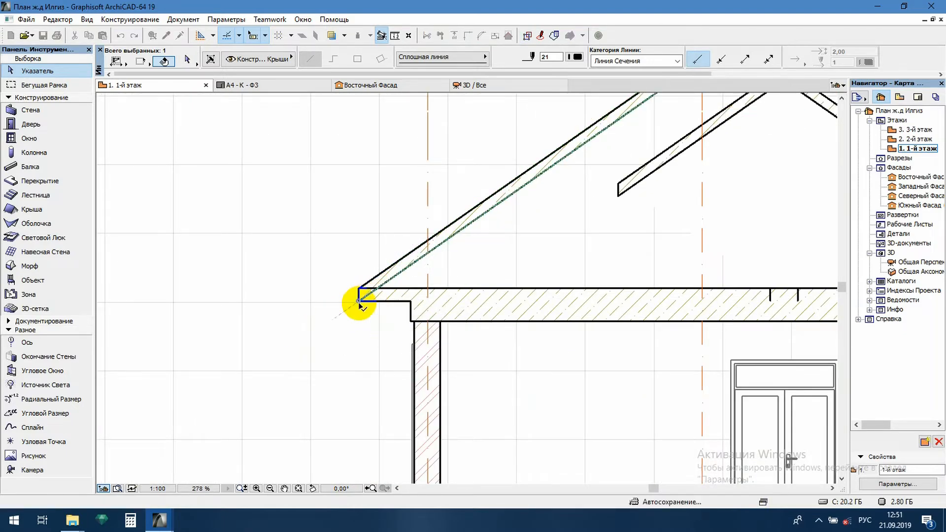
left_click(304, 326)
Stretch the outer and inner outlines of the axis 4 roof slope to the upper and lower corners of the slab's eave end
scroll(290, 325, "down", 5)
scroll(641, 285, "up", 4)
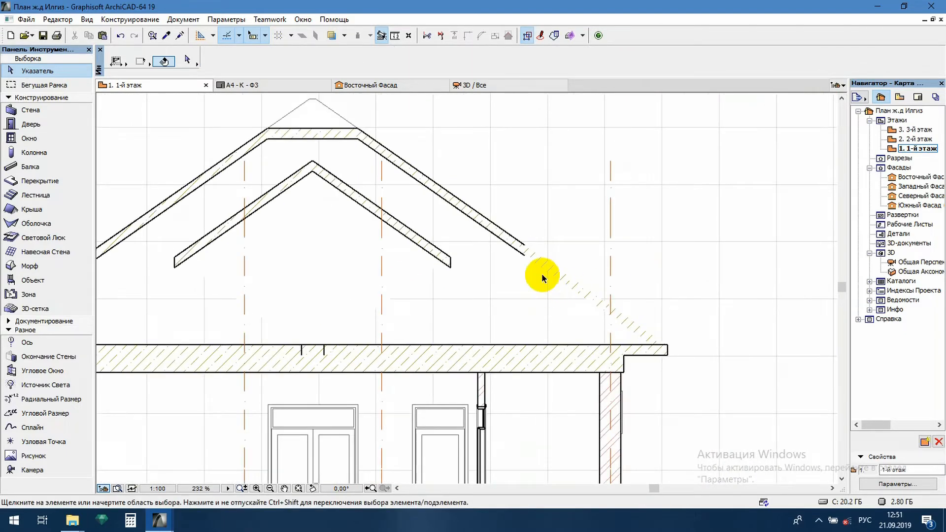
left_click(525, 249)
left_click(526, 248)
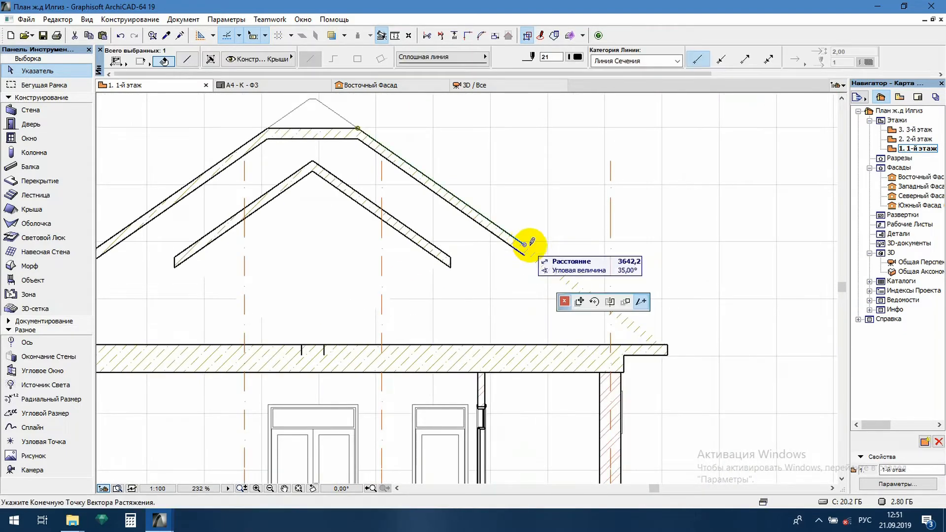
left_click(665, 343)
left_click(525, 255)
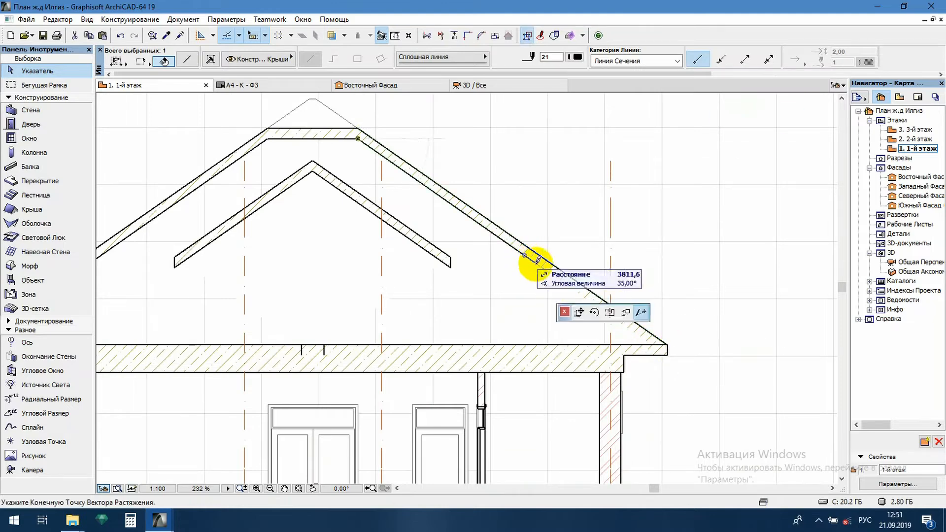
left_click(657, 356)
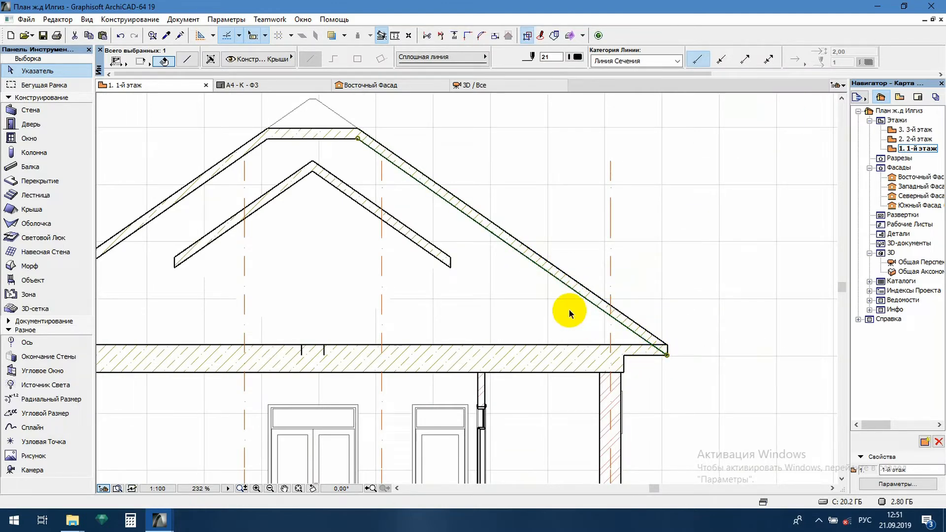
Change the hatch of the outer roof from reinforced concrete to the wood pattern Дерево 01
scroll(568, 309, "up", 5)
left_click(392, 201)
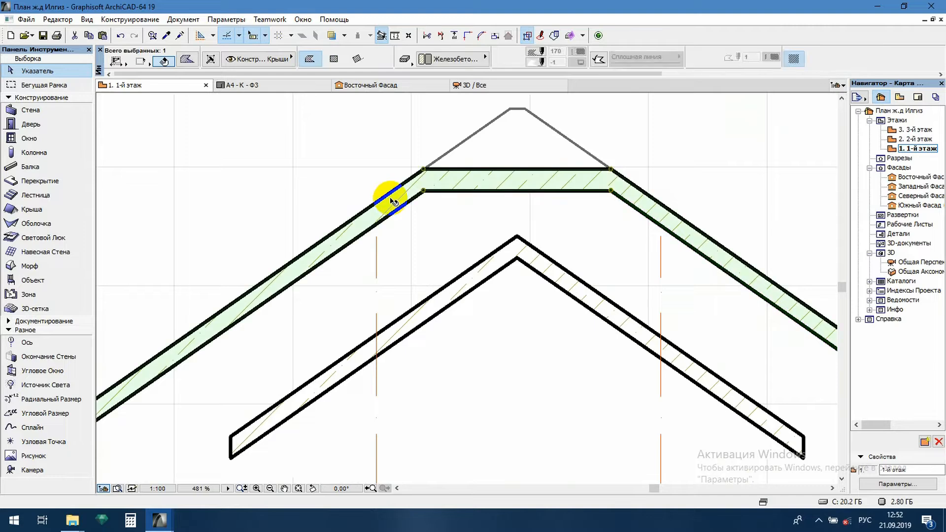
left_click(426, 61)
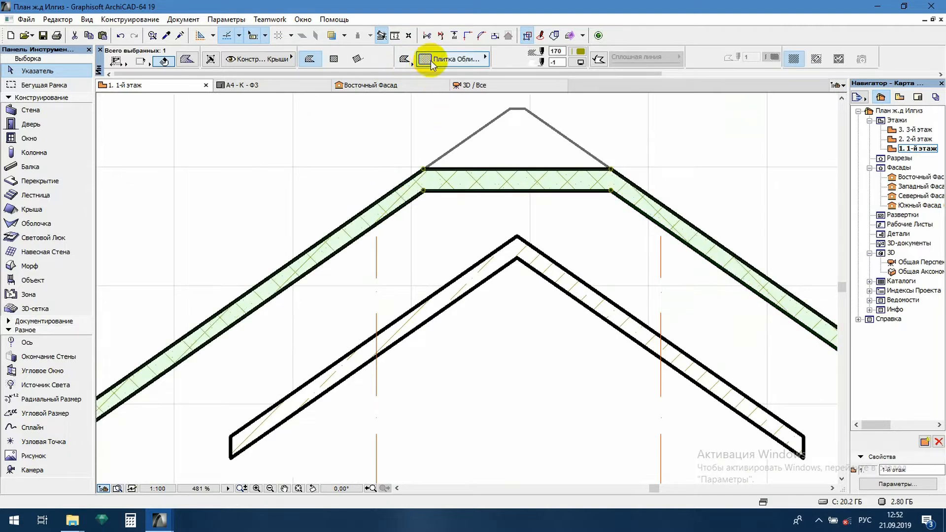
left_click(433, 59)
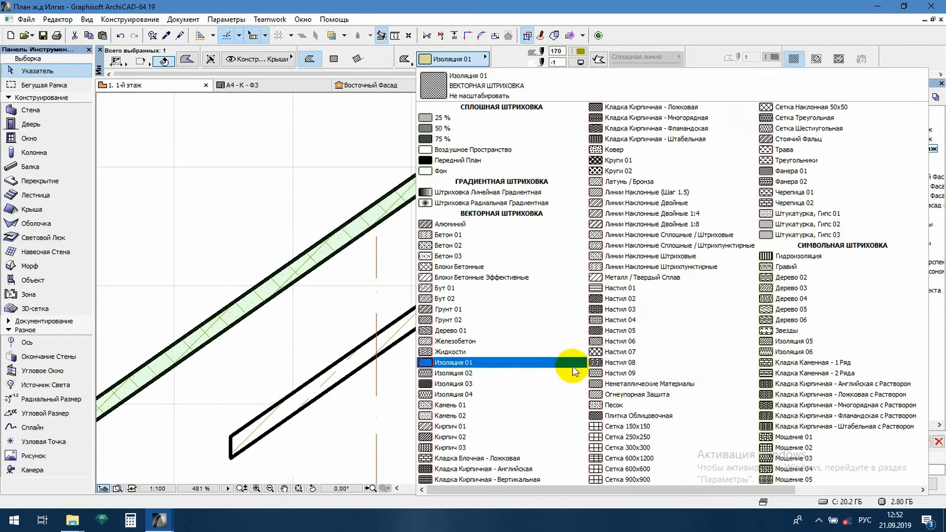
left_click(439, 331)
scroll(585, 303, "down", 5)
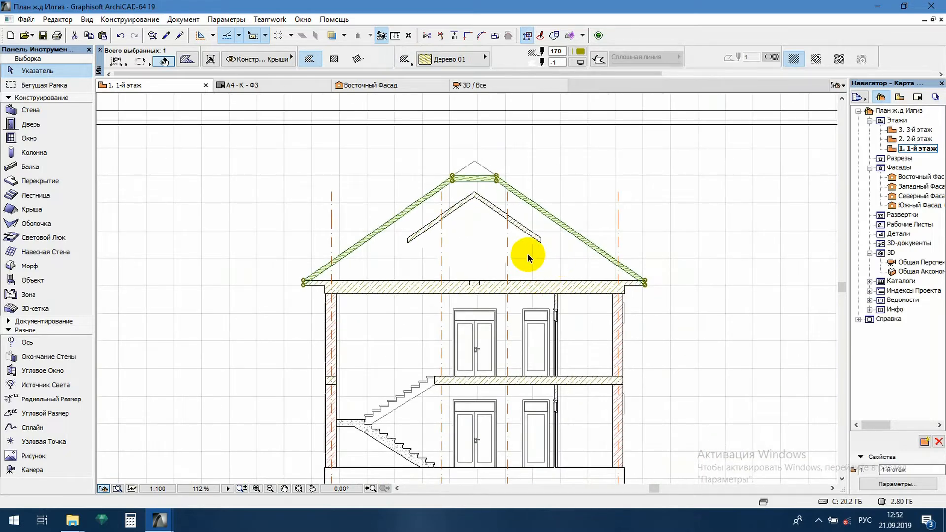
left_click(528, 255)
Select the wall hatches at axes 1 and 4, the intermediate floor slab hatches and the outer roof hatch together
middle_click_drag(429, 364, 432, 340)
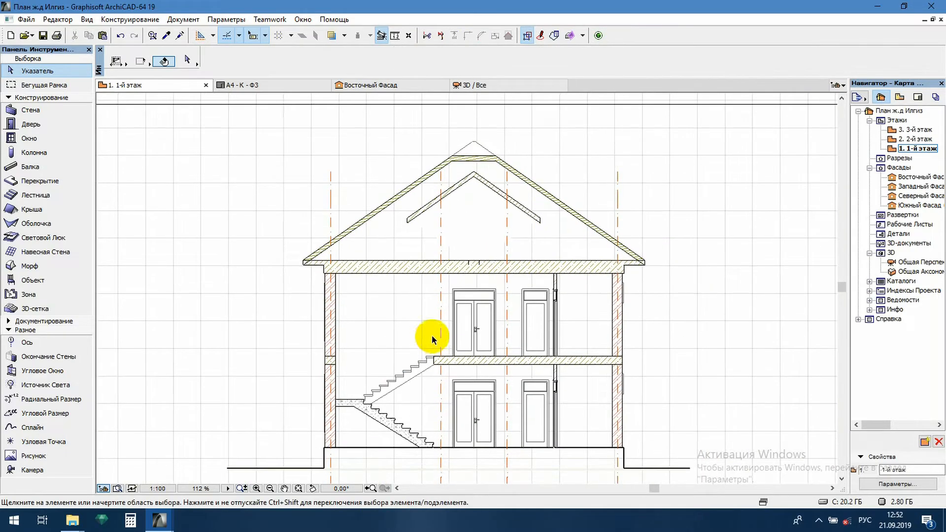
scroll(322, 364, "up", 4)
left_click(357, 356)
left_click(359, 303, "shift")
scroll(357, 394, "down", 4)
scroll(437, 211, "up", 4)
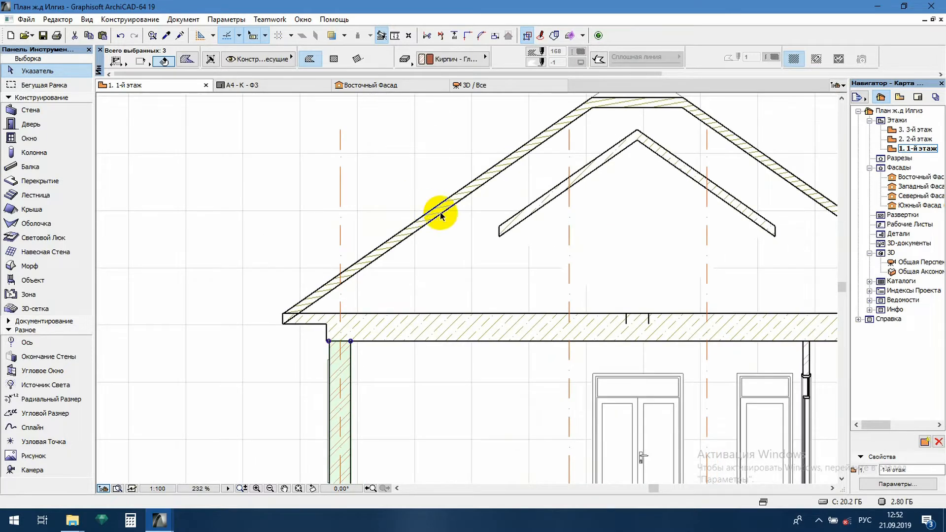
left_click(431, 220, "shift")
scroll(431, 220, "down", 4)
scroll(626, 321, "up", 4)
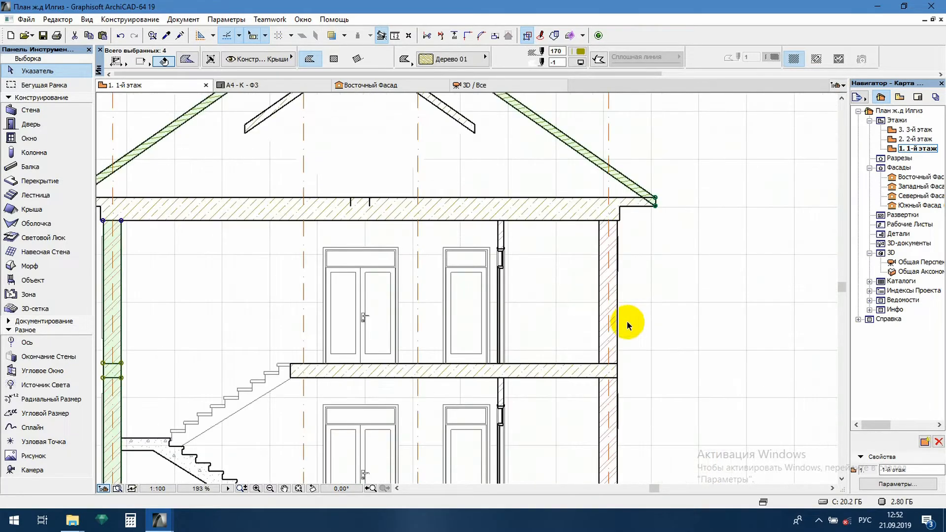
left_click(613, 329, "shift")
left_click(600, 479, "shift")
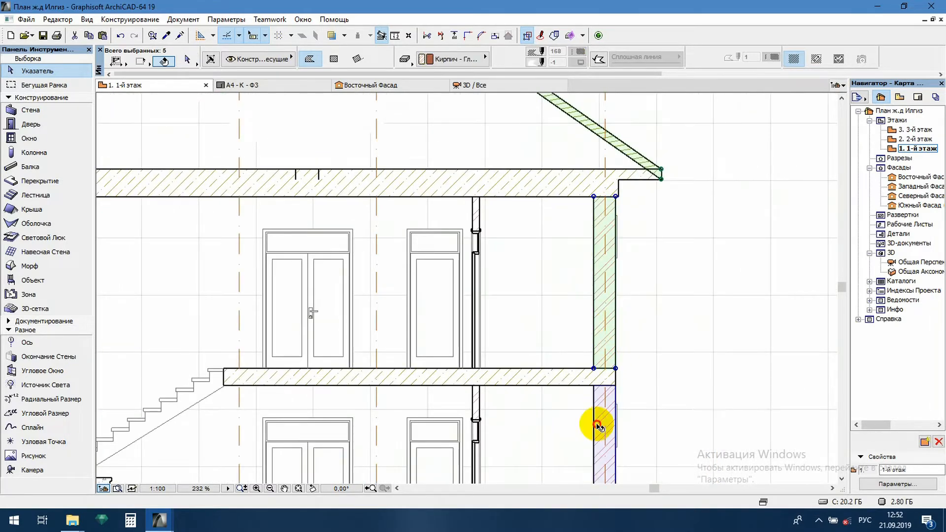
left_click(575, 381, "shift")
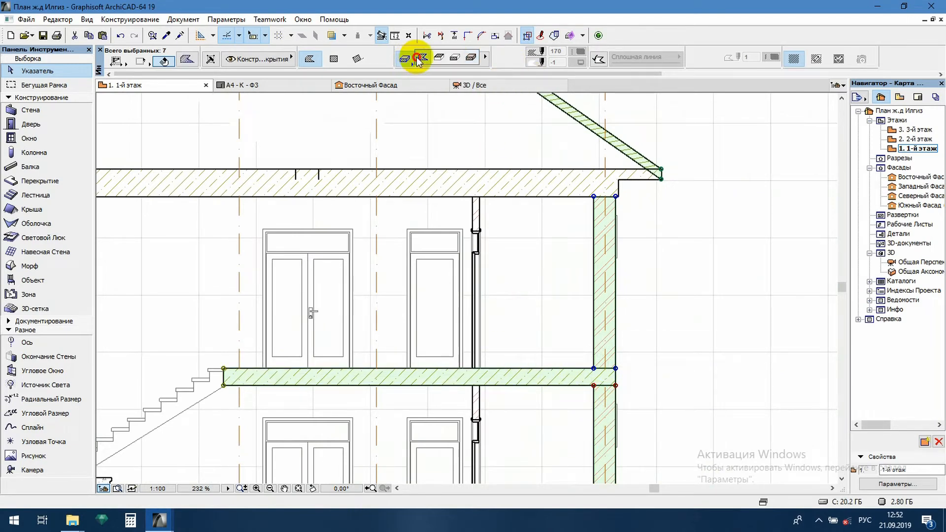
Remove the main floor slab from the selection and set the hatch pen of the roof and the axis 1 slab piece to black
left_click(419, 58)
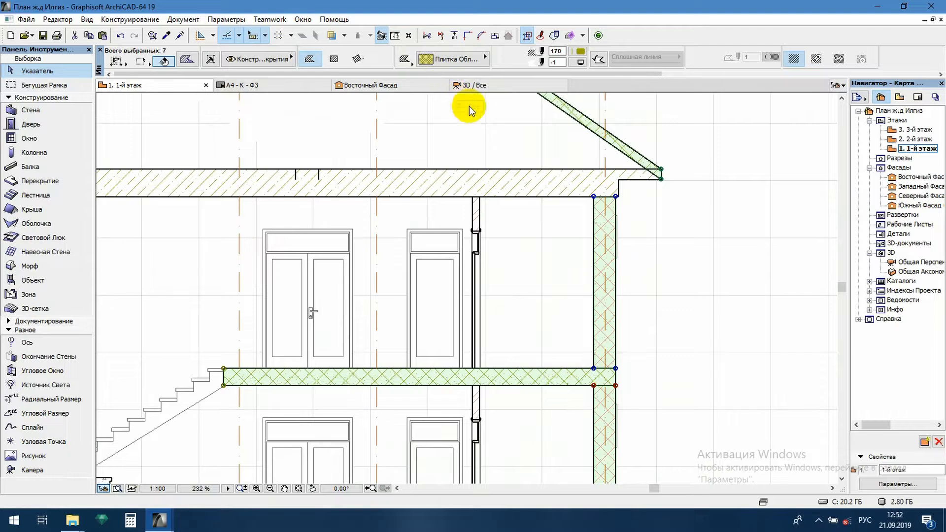
key("ctrl+z")
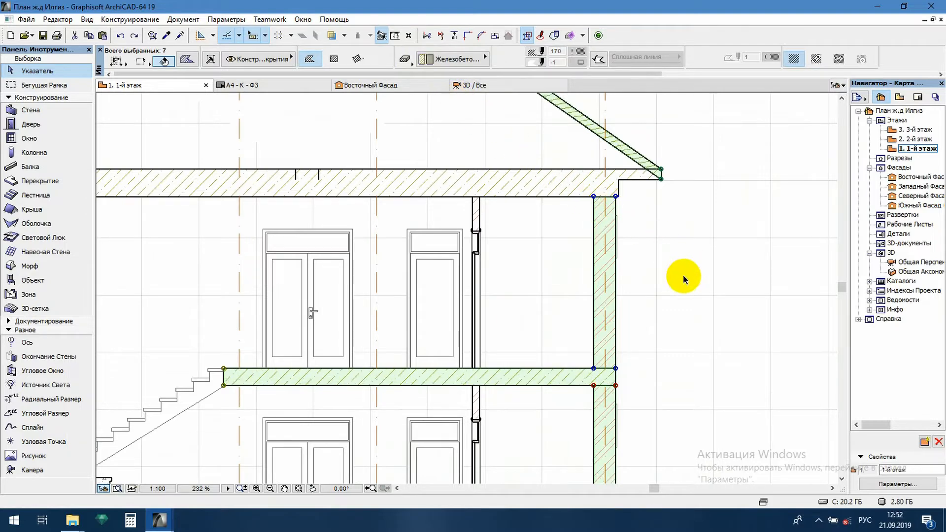
left_click(570, 375, "shift")
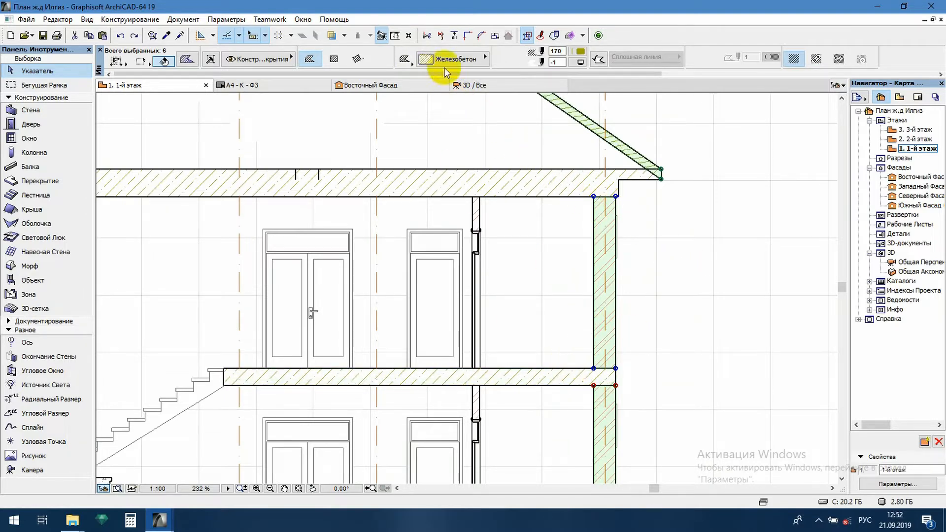
left_click(579, 54)
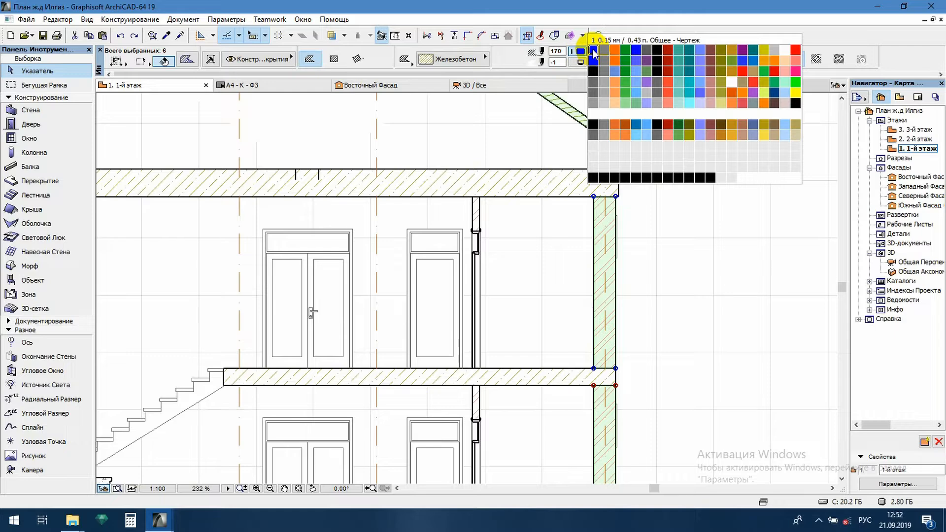
left_click(795, 103)
left_click(726, 253)
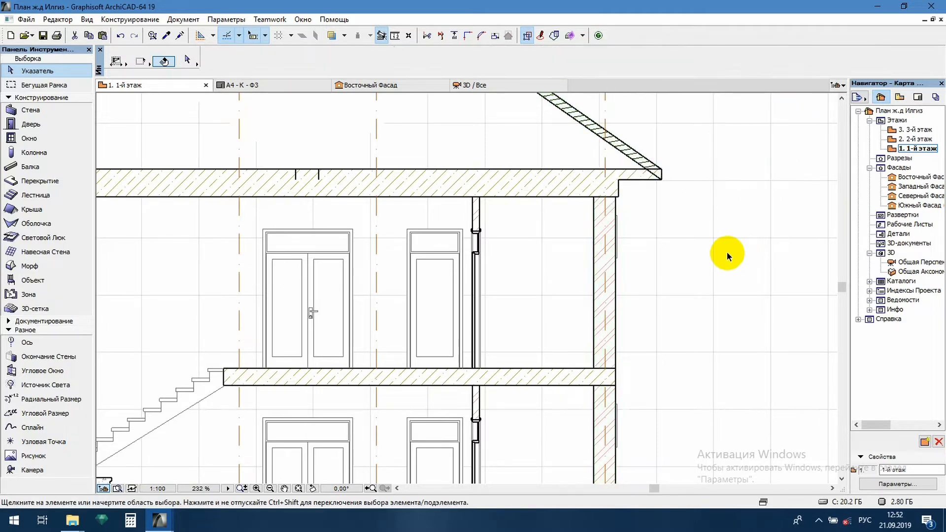
Select the four brick wall hatches at axes 1 and 4 and change their pattern to Кирпич 02
scroll(720, 251, "down", 4)
scroll(483, 147, "up", 2)
scroll(468, 138, "down", 2)
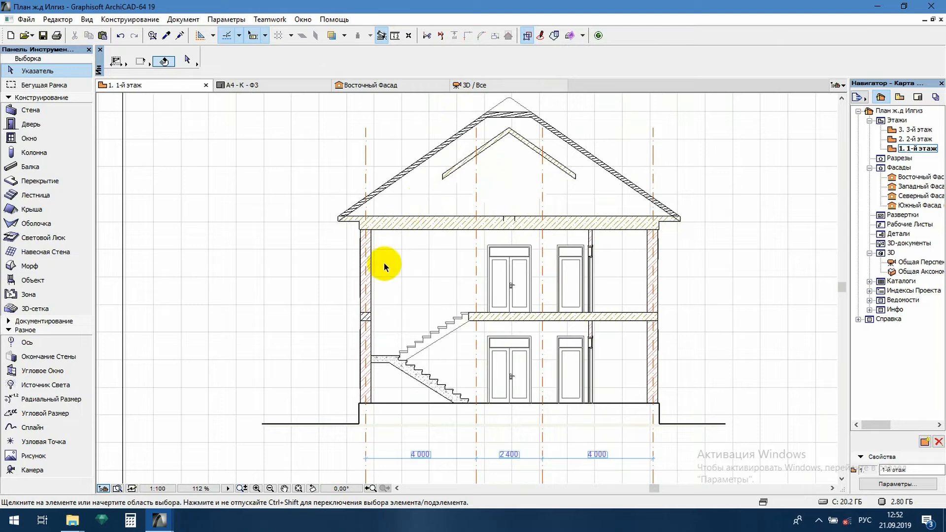
scroll(394, 263, "up", 4)
left_click(357, 251)
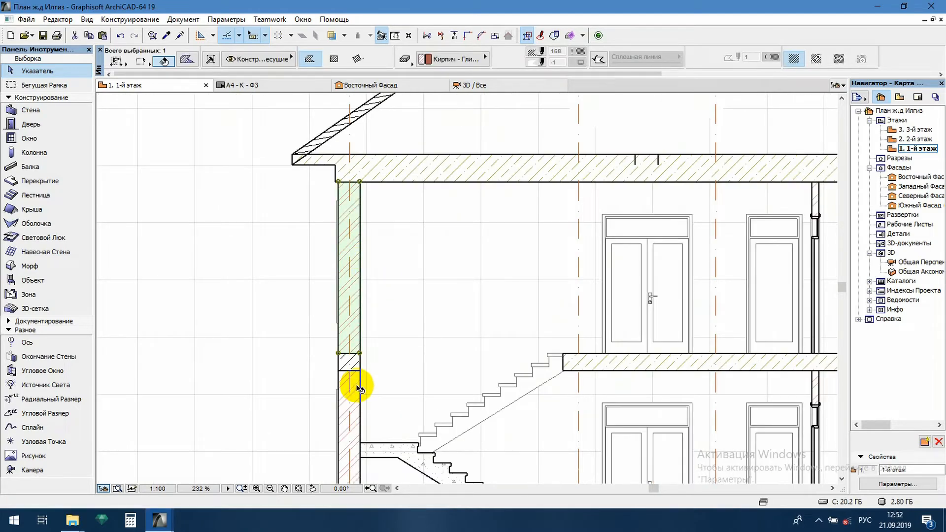
left_click(356, 398, "shift")
scroll(339, 321, "down", 4)
scroll(619, 354, "up", 6)
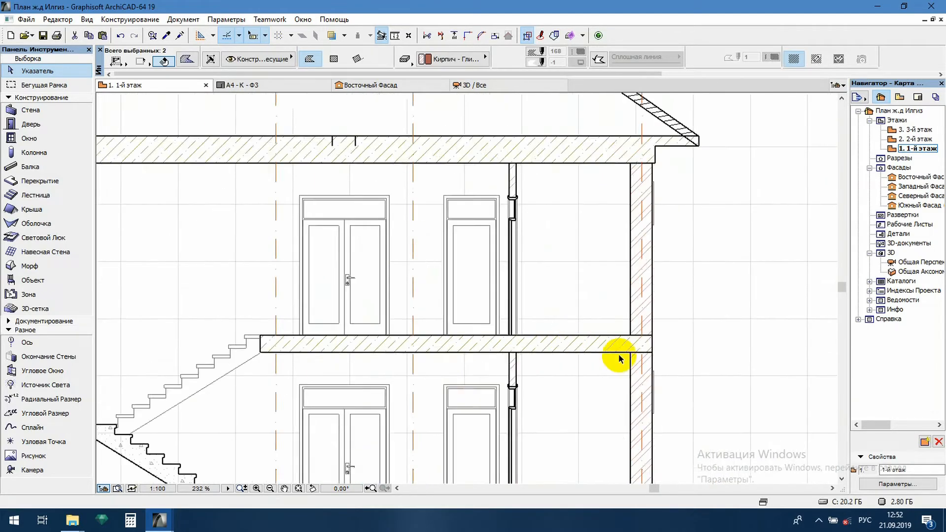
left_click(661, 367, "shift")
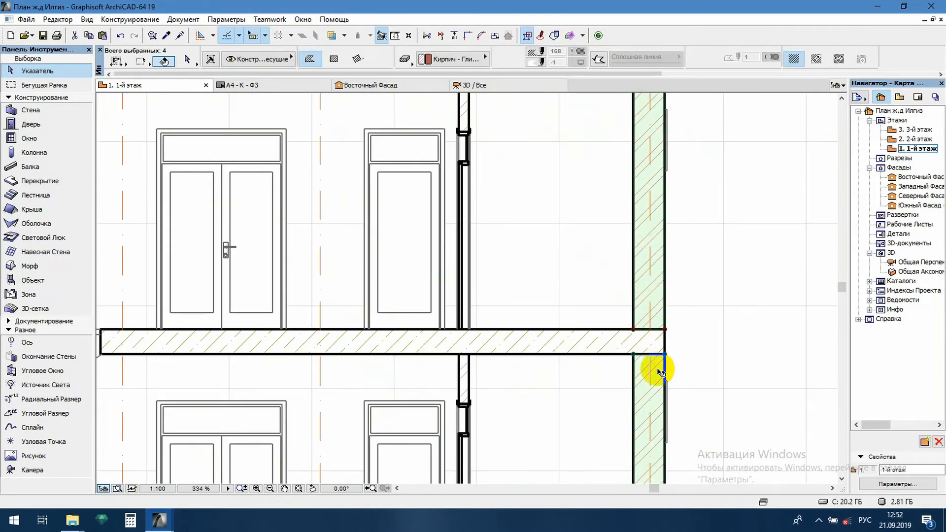
left_click(421, 58)
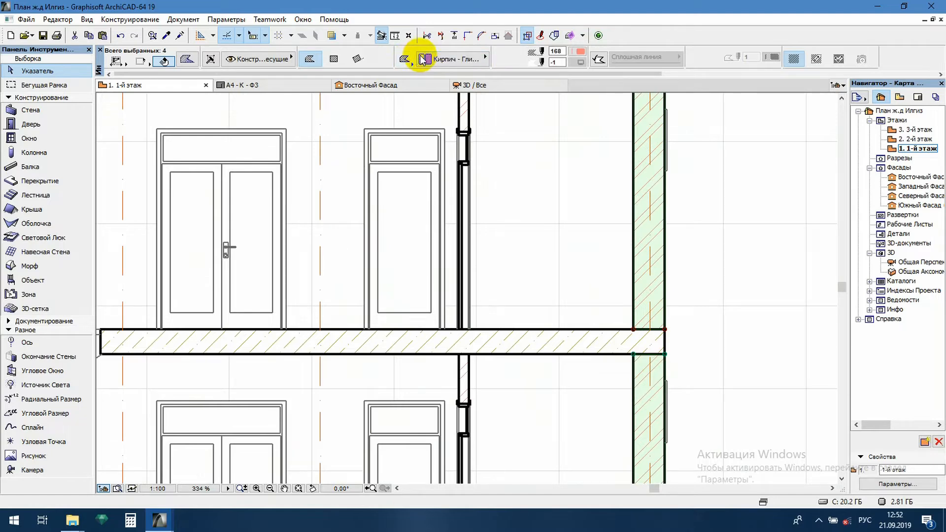
left_click(449, 64)
left_click(525, 65)
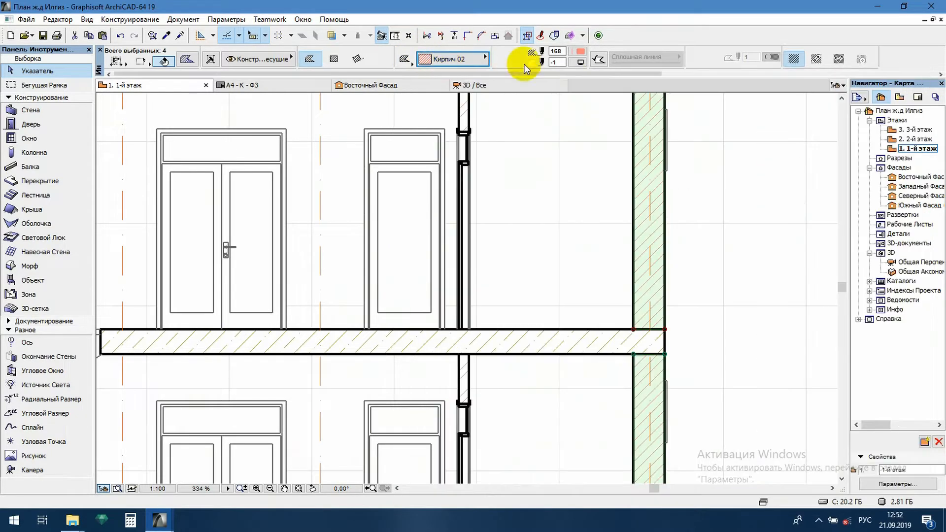
Set the pen of the selected wall hatches to black, pen 120, and deselect them
left_click(574, 53)
left_click(797, 103)
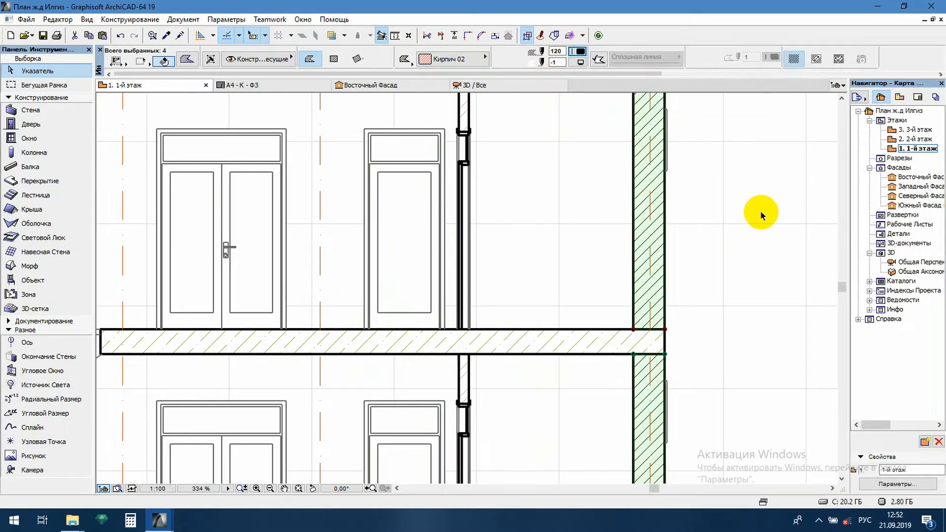
left_click(761, 213)
scroll(761, 213, "down", 4)
left_click(636, 282)
scroll(296, 271, "up", 3)
scroll(322, 309, "down", 2)
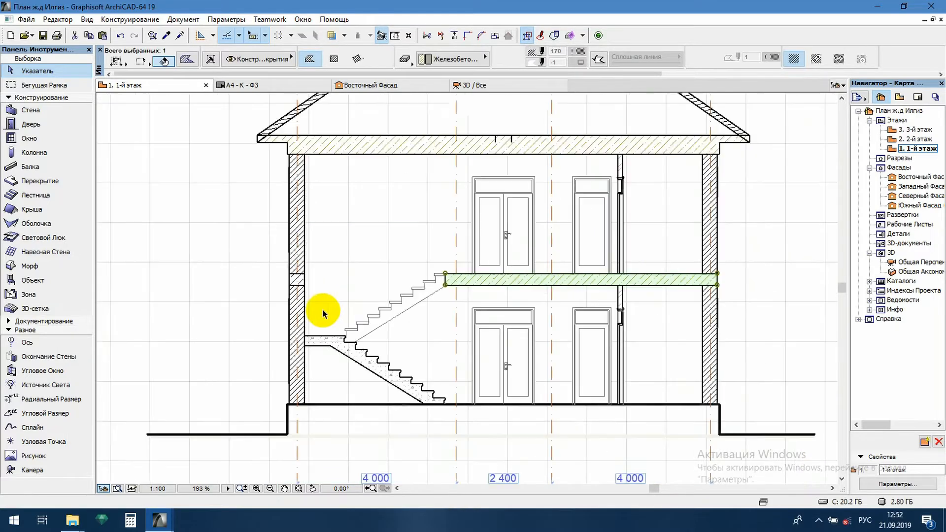
left_click(415, 147, "shift")
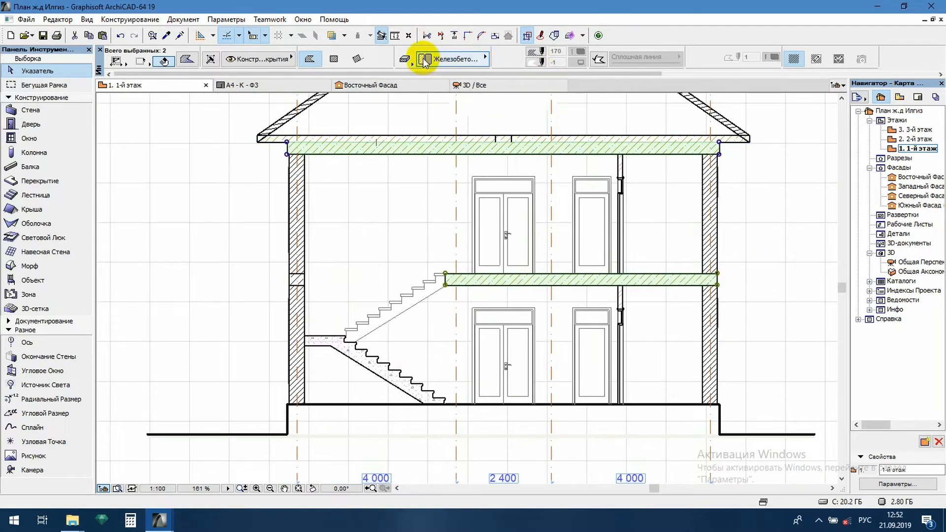
Copy the Железобетон hatch settings from the slab piece in the axis 1 wall to the main and intermediate floor slab hatches
scroll(310, 319, "up", 5)
left_click(283, 222)
left_click(282, 221, "alt")
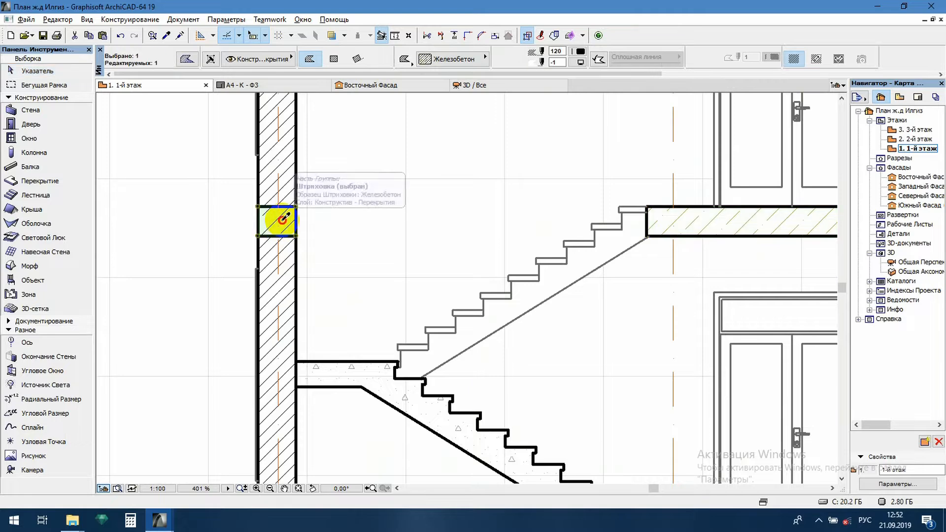
scroll(358, 257, "down", 6)
scroll(400, 194, "up", 3)
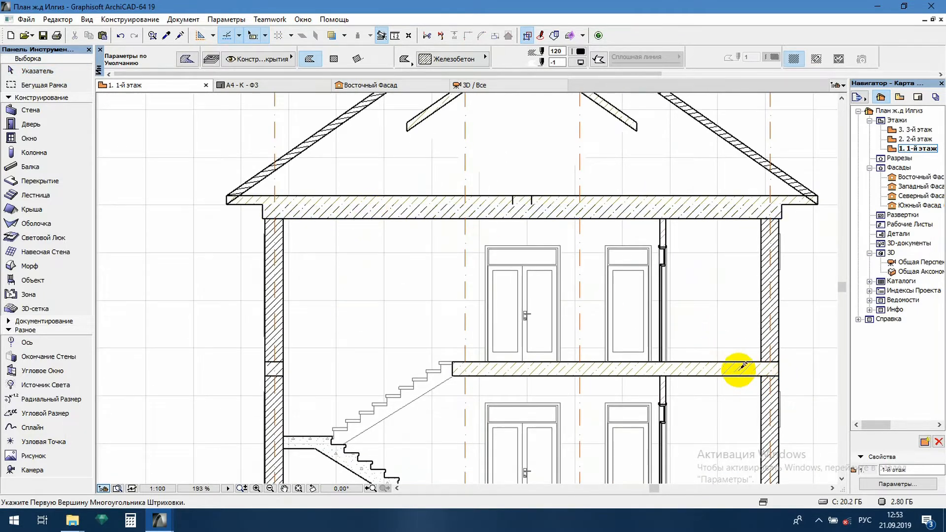
scroll(640, 306, "down", 3)
key("Escape")
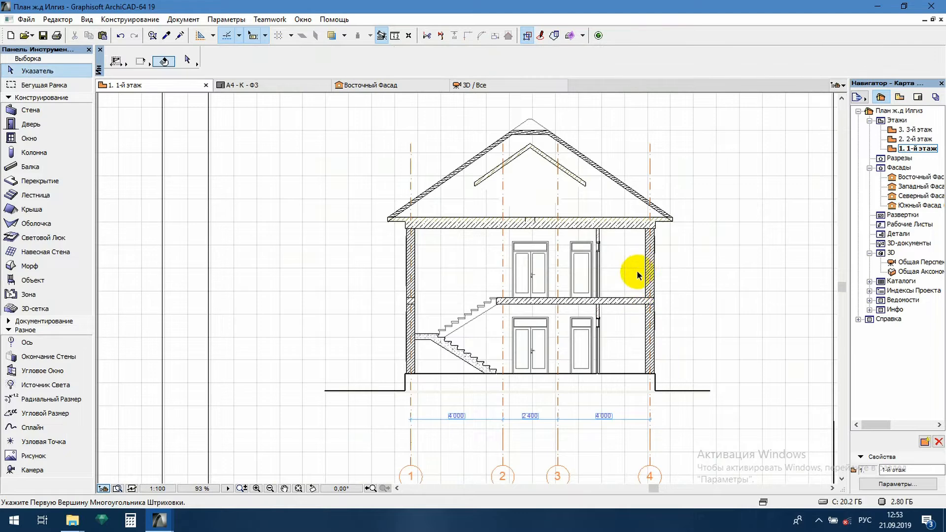
Draw a rectangular Железобетон hatch 400 mm wide in the axis 4 wall, directly below the intermediate floor slab
scroll(637, 272, "up", 5)
left_click(606, 274)
left_click(606, 272, "alt")
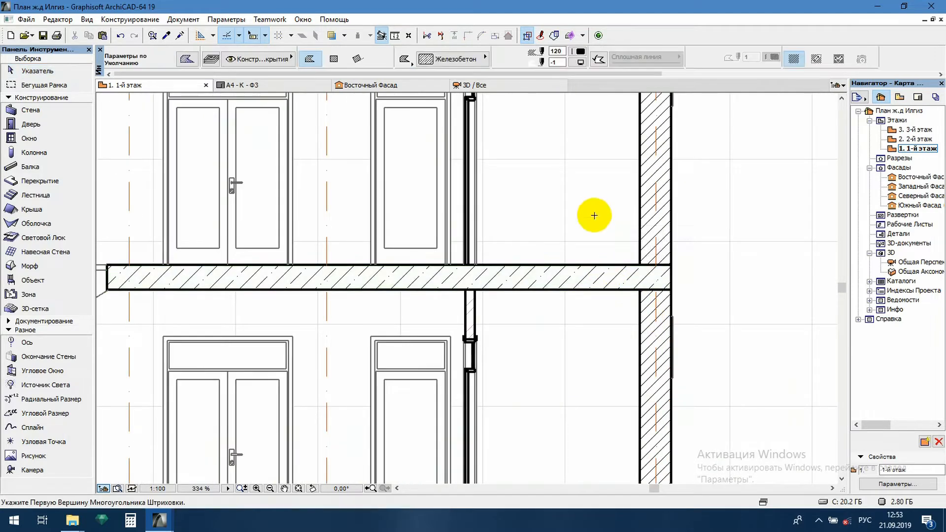
scroll(596, 255, "down", 3)
scroll(627, 341, "up", 2)
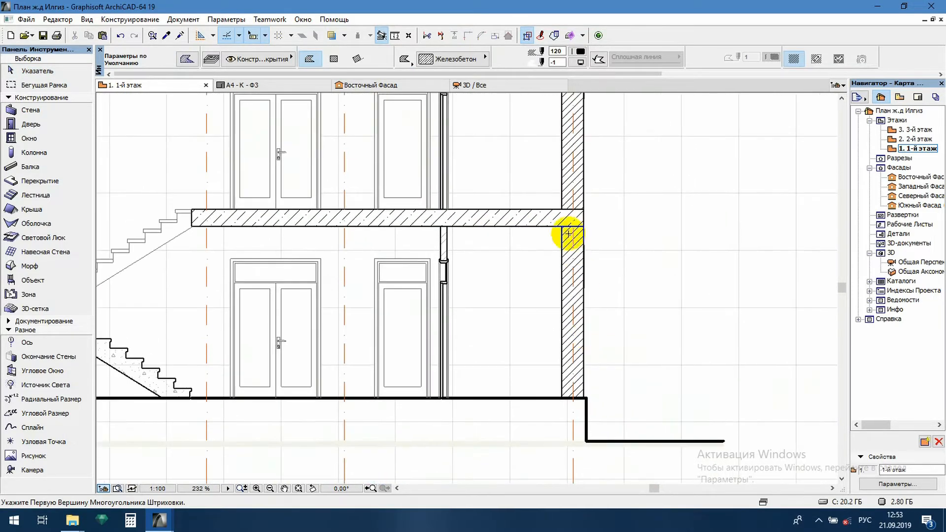
left_click(562, 226)
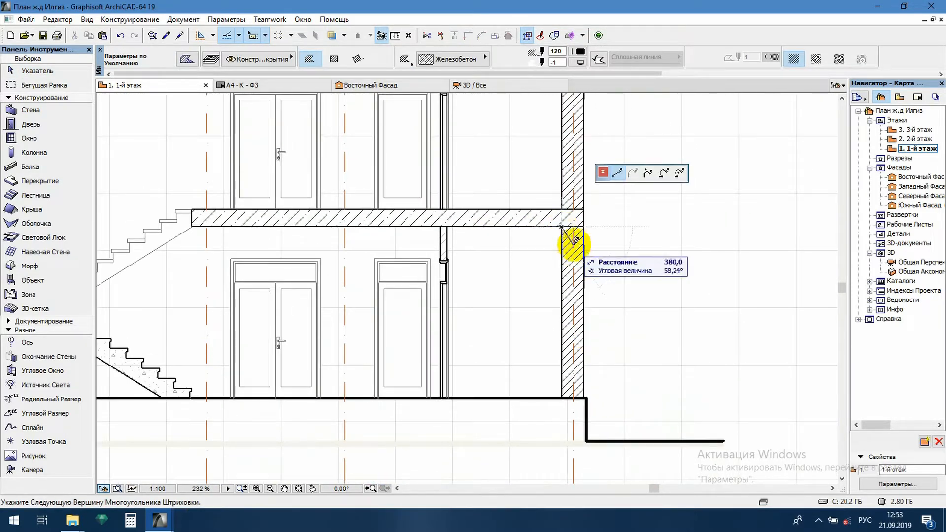
left_click(334, 59)
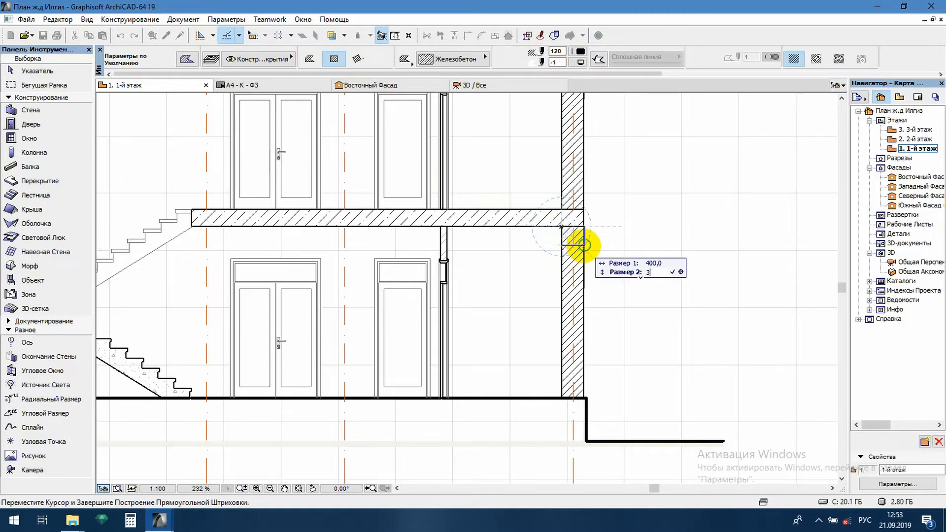
left_click(585, 242)
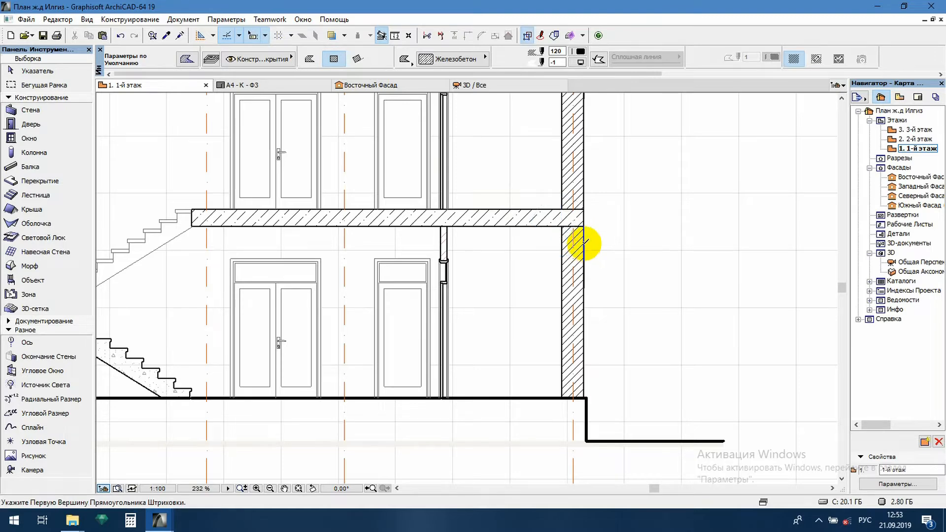
key("Escape")
left_click(585, 242)
right_click(584, 243)
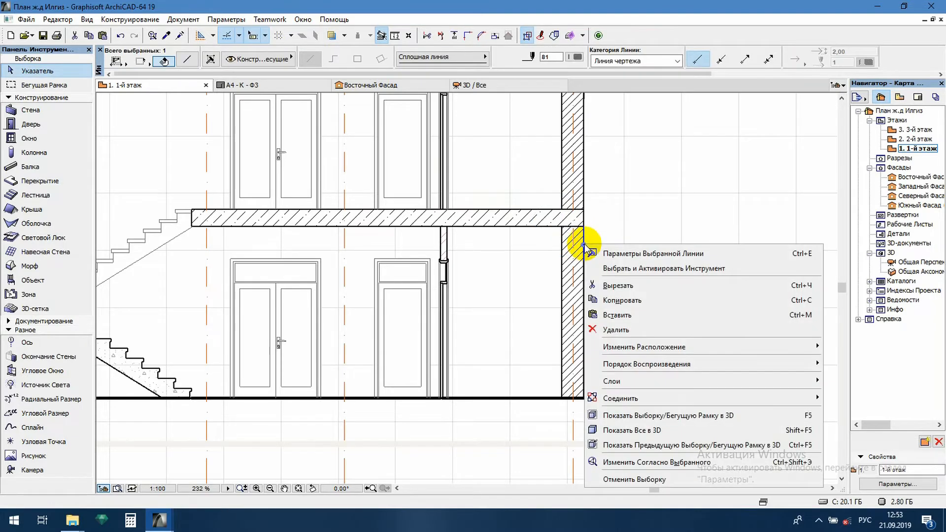
key("Escape")
key("Escape")
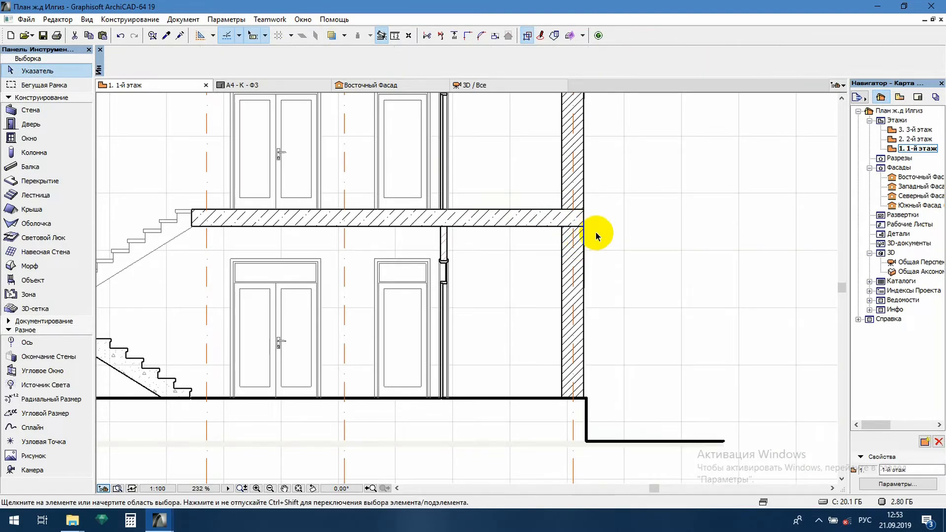
Bring the new reinforced concrete hatch in the axis 4 wall to the front of the display order
scroll(592, 236, "up", 3)
left_click(555, 244)
right_click(555, 244)
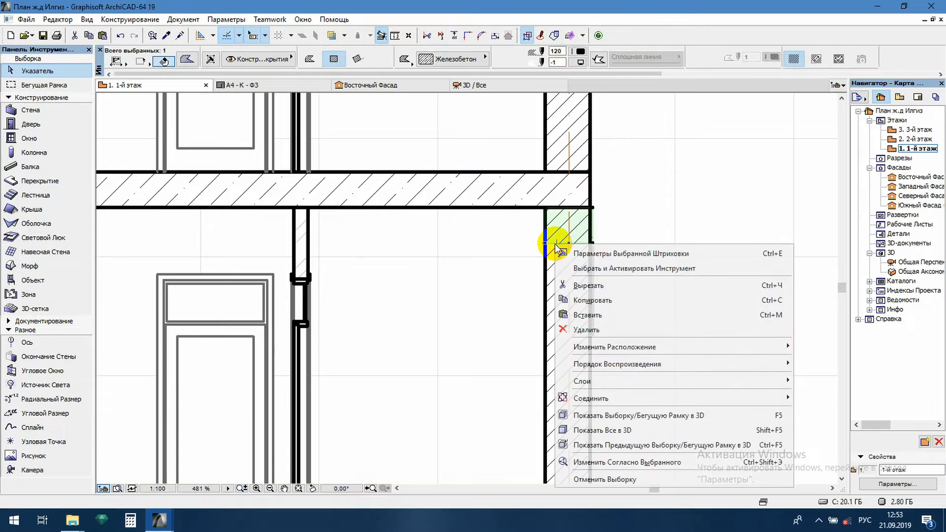
mouse_move(676, 367)
left_click(796, 420)
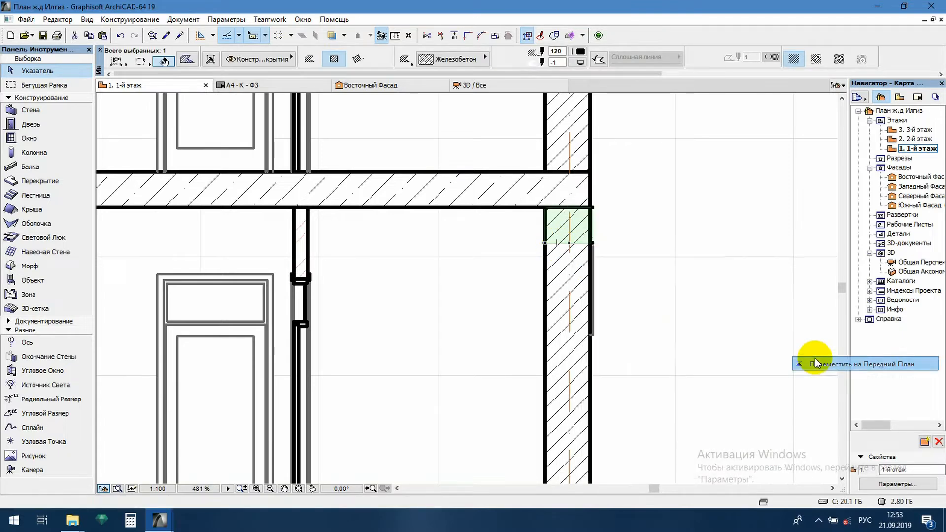
Align the new hatch's outer edge with the axis 4 wall face and turn on its solid contour line
scroll(592, 226, "up", 3)
left_click(593, 202)
left_click(589, 208)
left_click(597, 59)
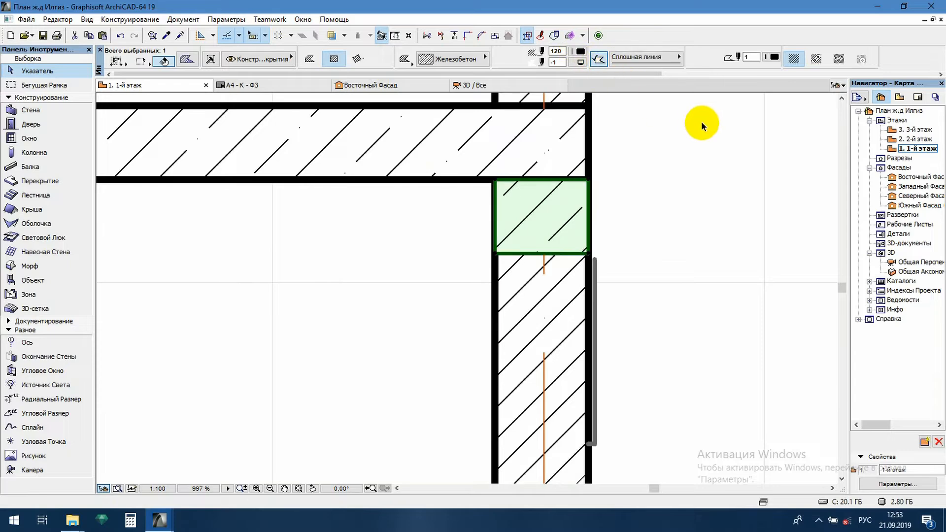
left_click(661, 262)
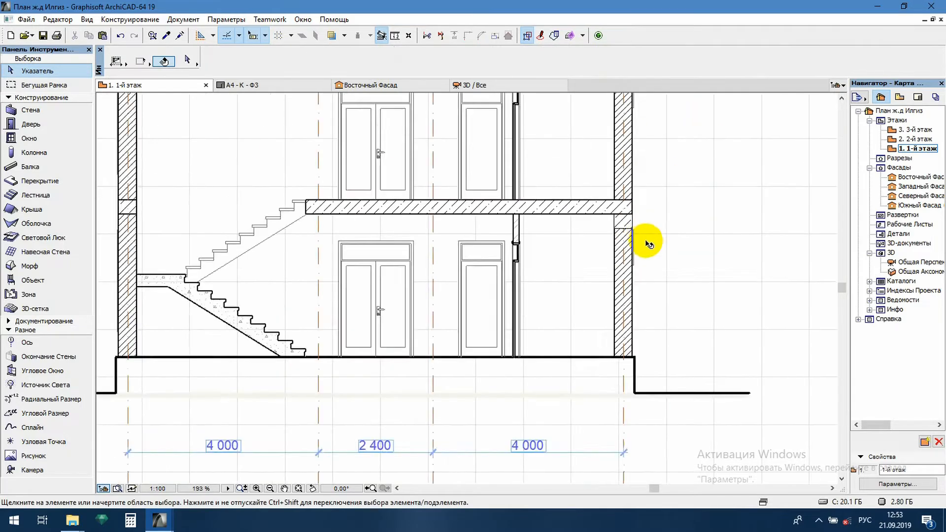
Place copies of the outlined concrete hatch in the axis 1 wall, directly below the intermediate slab and below the main slab
scroll(657, 238, "up", 3)
scroll(584, 243, "up", 2)
left_click(671, 210)
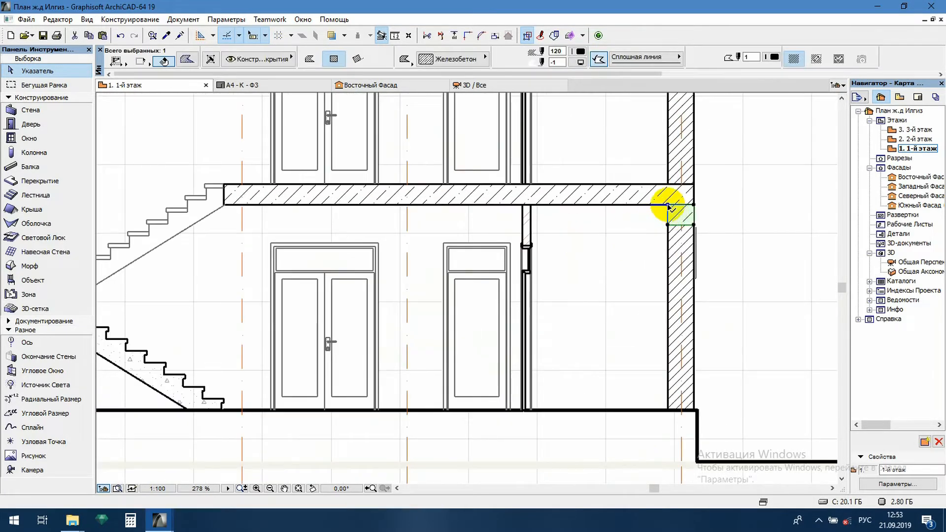
left_click(671, 210)
key("ctrl")
scroll(655, 211, "down", 5)
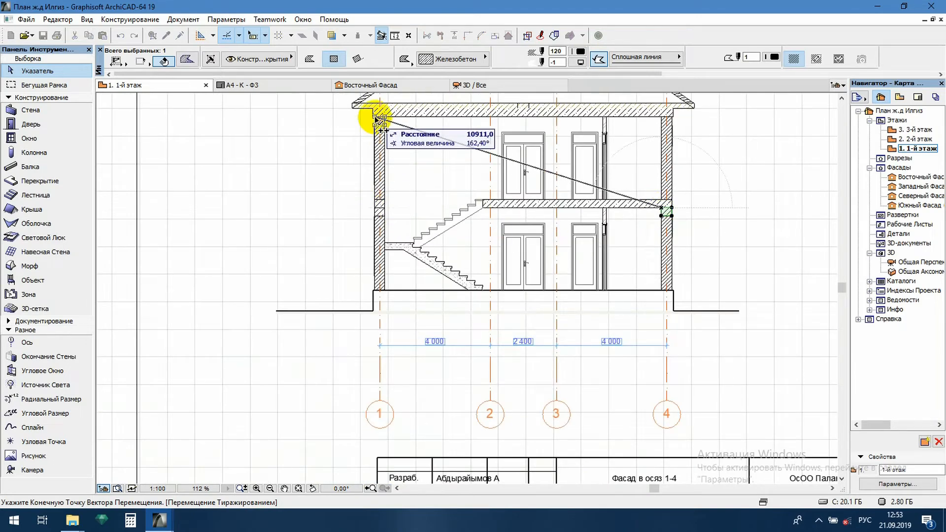
scroll(376, 120, "up", 7)
Place another copy of the concrete hatch in the axis 4 wall directly below the main slab and end the multiple copying
scroll(325, 157, "down", 8)
scroll(503, 168, "up", 6)
scroll(476, 152, "up", 1)
left_click(467, 130)
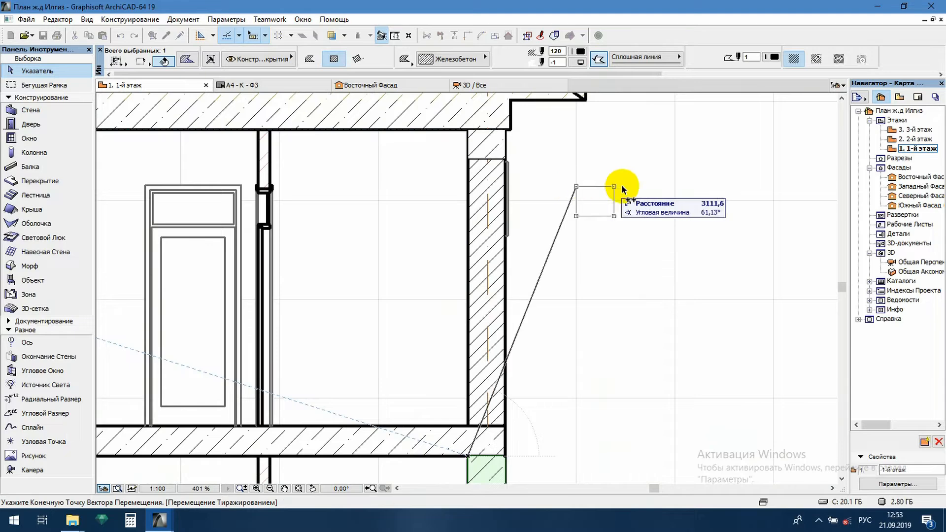
key("Escape")
key("Escape")
scroll(656, 209, "down", 5)
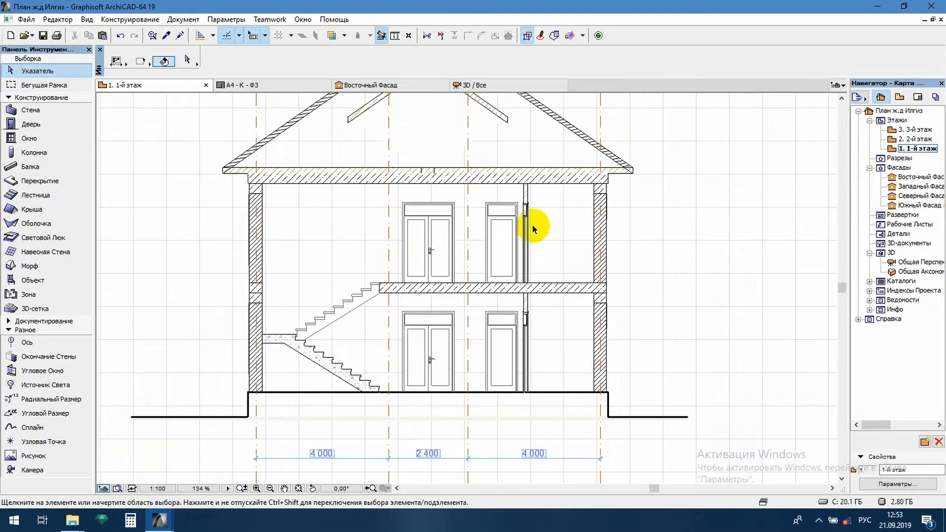
middle_click_drag(533, 226, 606, 187)
scroll(327, 238, "up", 7)
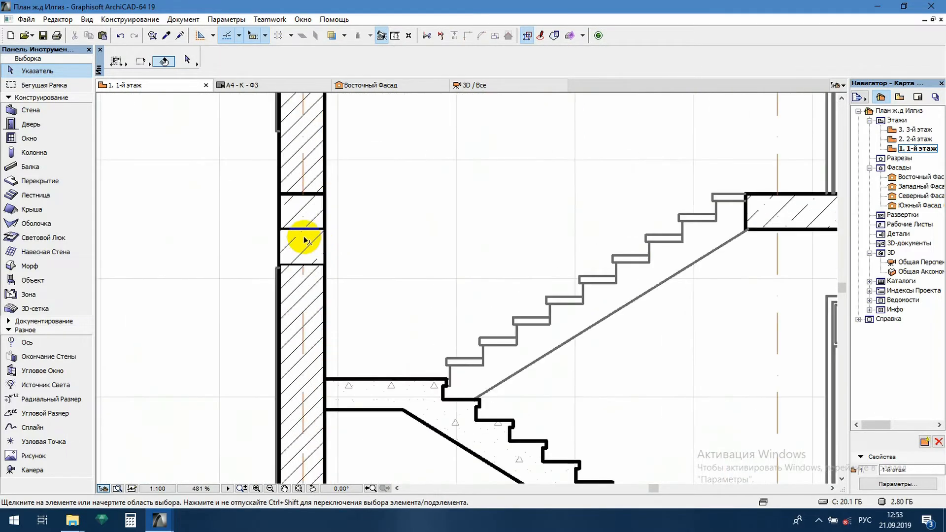
scroll(310, 231, "down", 7)
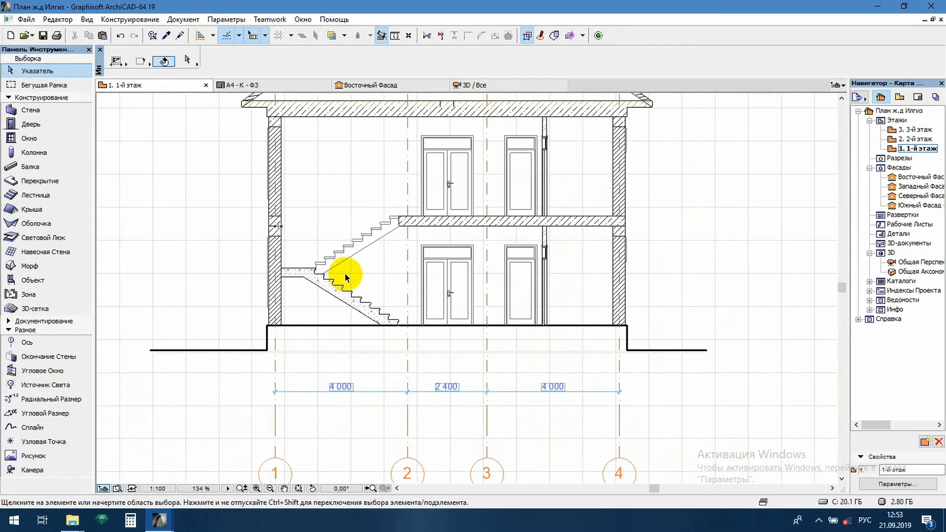
Shorten the lines of axes 3 and 4 so they end just below the section's ground line
middle_click_drag(473, 216, 492, 281)
scroll(469, 225, "down", 4)
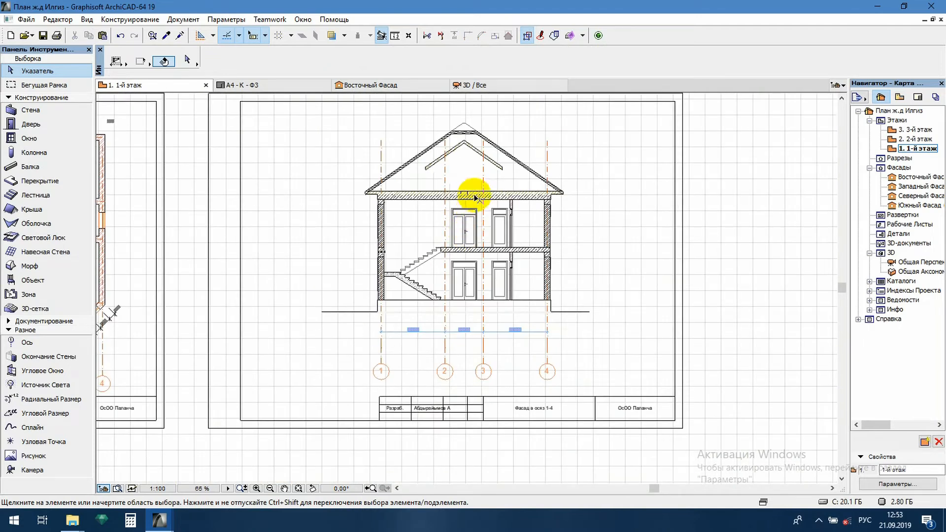
left_click(483, 173)
left_click(483, 141)
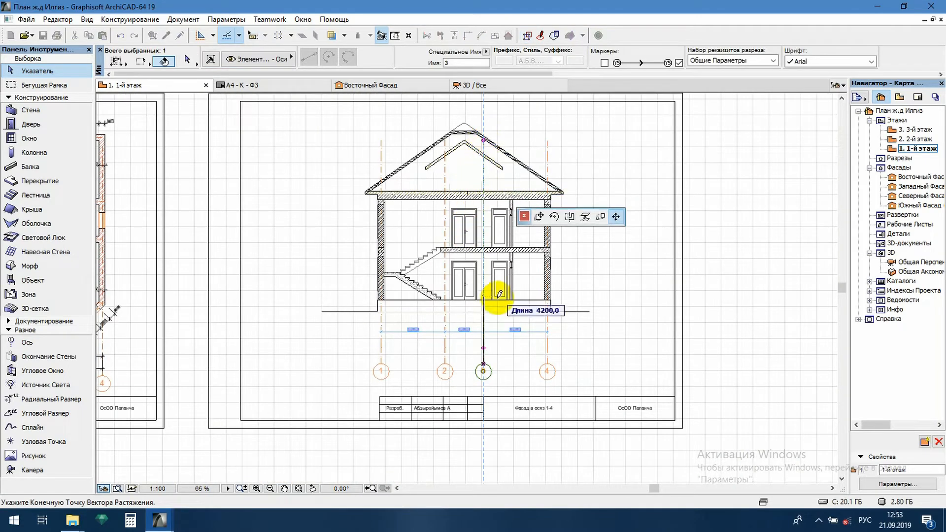
left_click(486, 319)
left_click(547, 141)
left_click(547, 142)
left_click(483, 320)
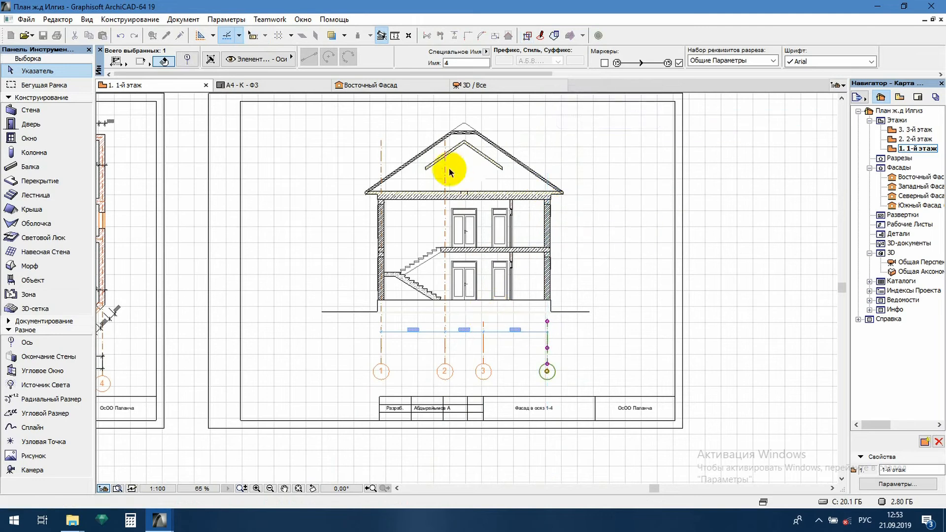
Shorten the lines of axes 2 and 1 to the same height as the other two axes
left_click(446, 143)
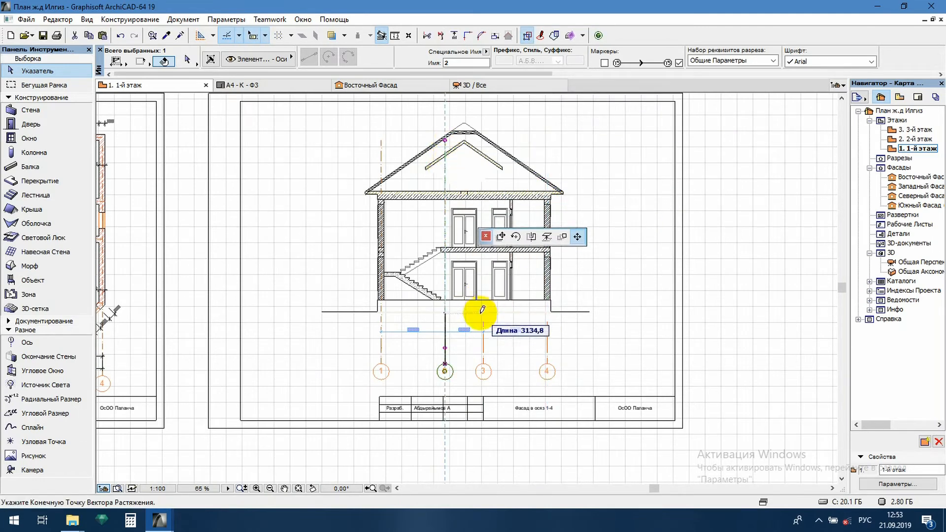
left_click(445, 321)
left_click(379, 140)
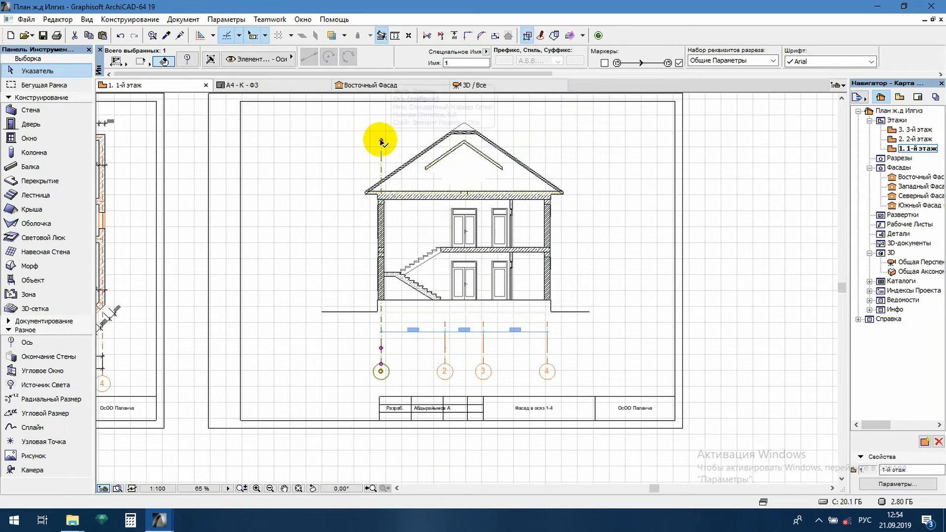
left_click(418, 322)
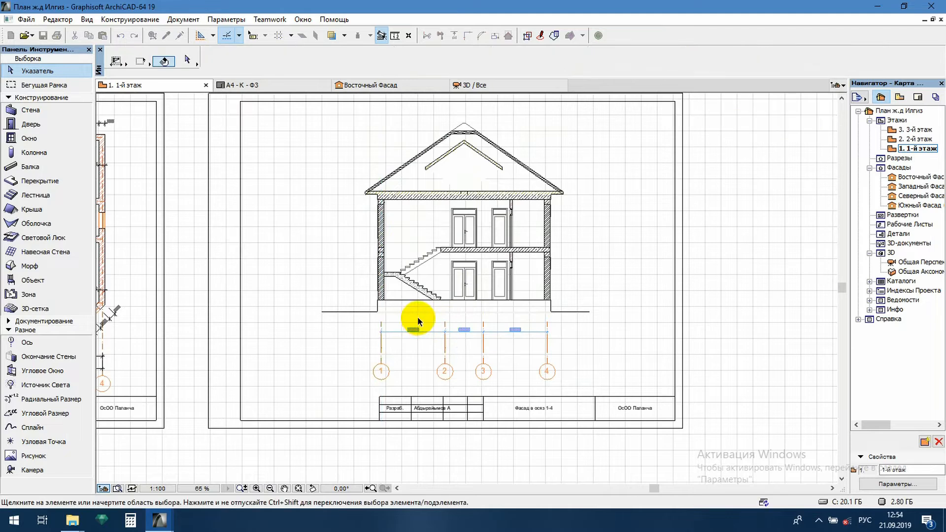
Transfer the dimension style of the floor plan's lower axis dimension chain to the dimension chain between axes 1 and 4 on the section
scroll(417, 319, "up", 3)
scroll(472, 367, "up", 1)
scroll(540, 325, "down", 3)
middle_click_drag(341, 350, 563, 322)
left_click(285, 333)
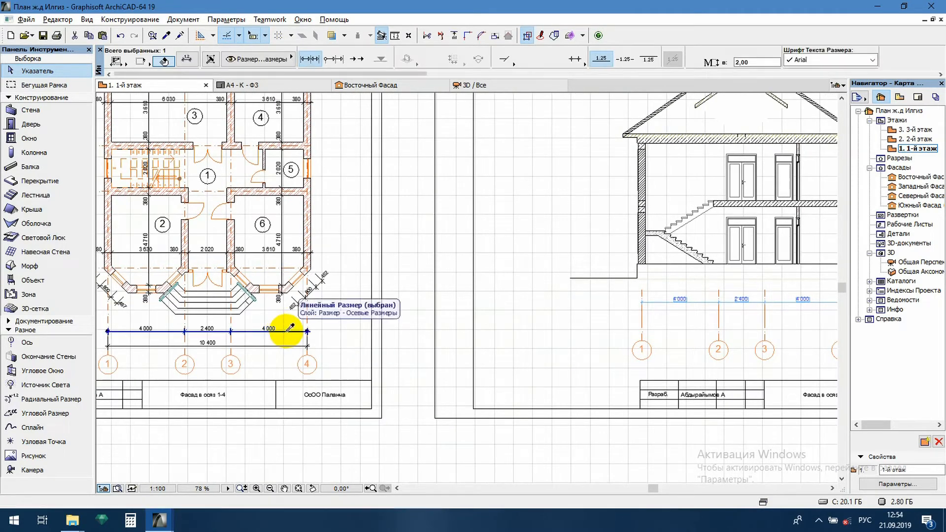
left_click(286, 333, "alt")
scroll(670, 344, "up", 4)
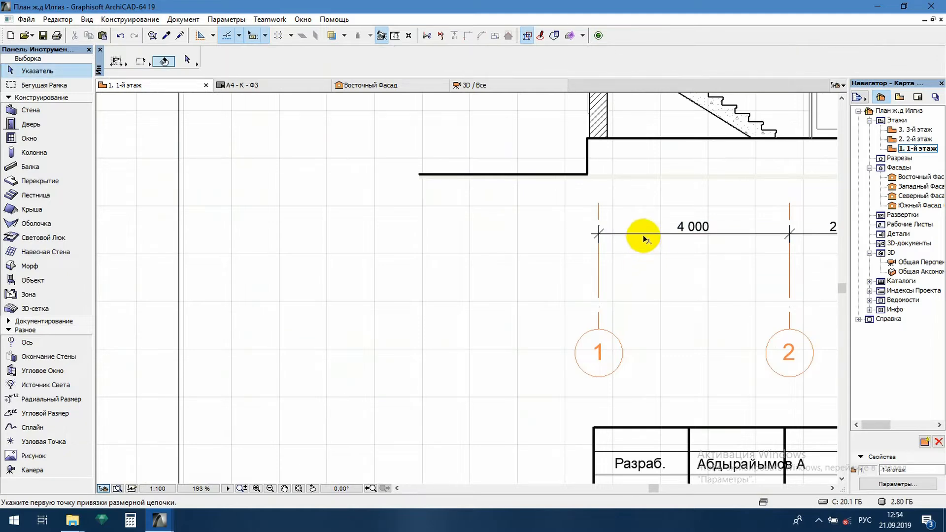
left_click(644, 234, "shift")
left_click(643, 234, "alt")
Add an overall dimension from axis 1 to axis 4, with its dimension line below the section's existing chain
scroll(647, 289, "down", 3)
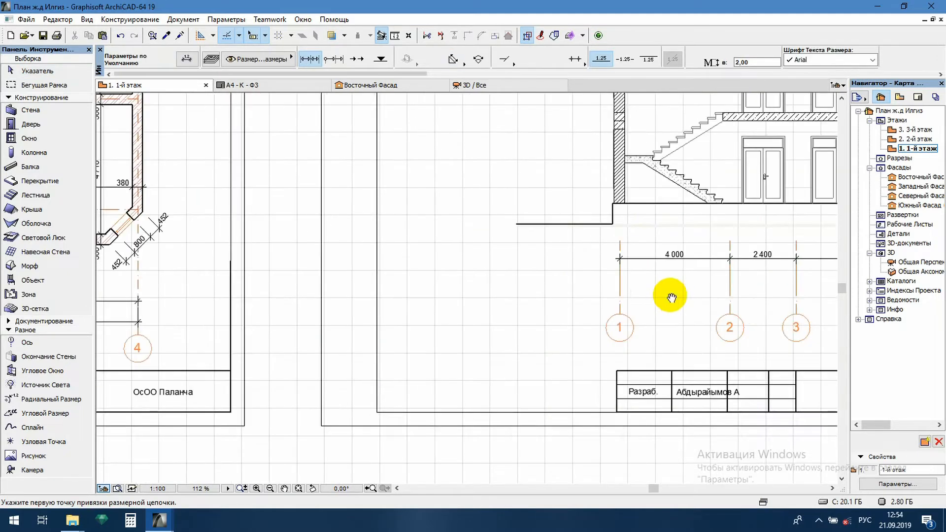
middle_click_drag(672, 297, 396, 302)
left_click(344, 316)
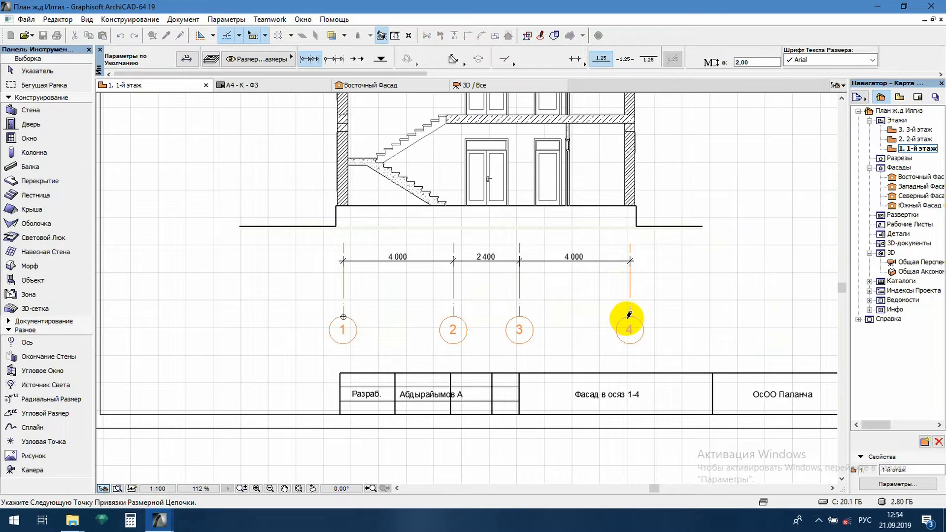
right_click(561, 299)
left_click(571, 353)
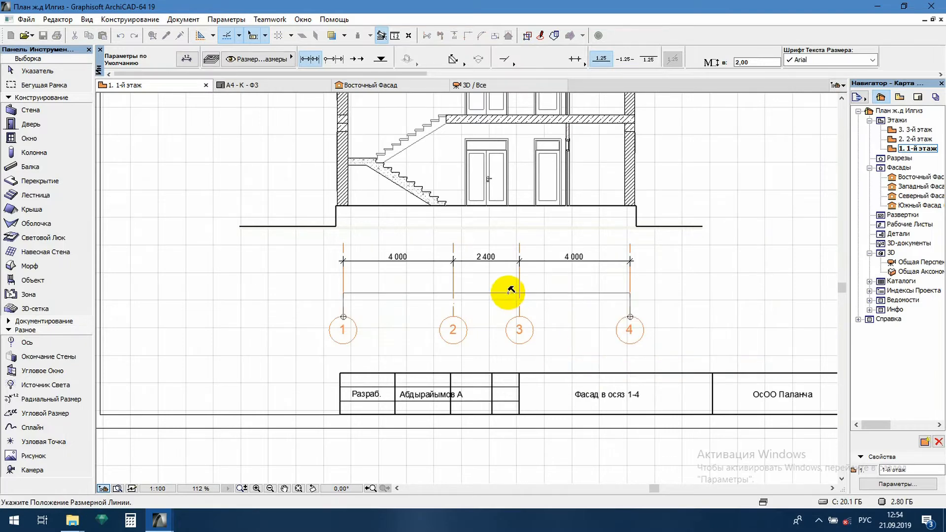
left_click(617, 293)
key("Escape")
Turn on the outline of the triangular background fill inside the section's roof
scroll(592, 318, "down", 5)
middle_click_drag(622, 272, 606, 310)
scroll(587, 275, "up", 3)
scroll(493, 183, "up", 2)
scroll(437, 155, "up", 2)
left_click(510, 255)
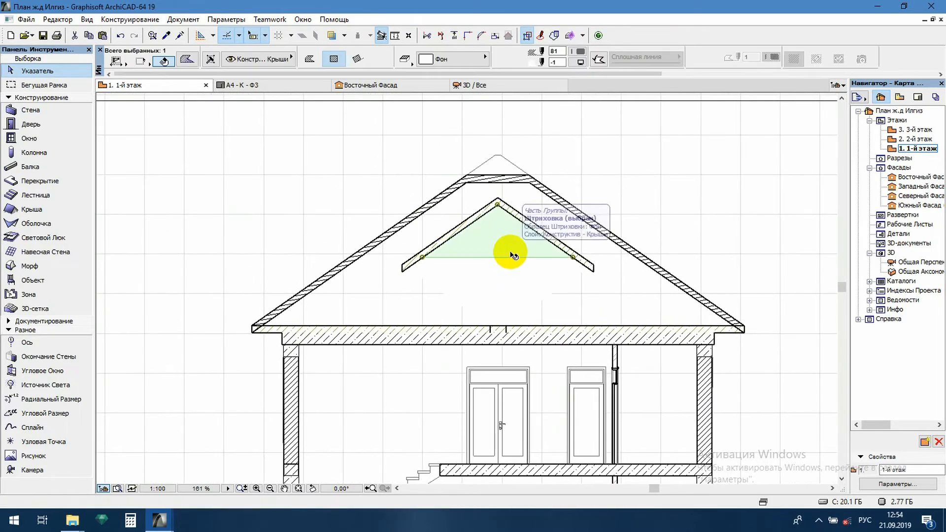
left_click(599, 64)
left_click(687, 183)
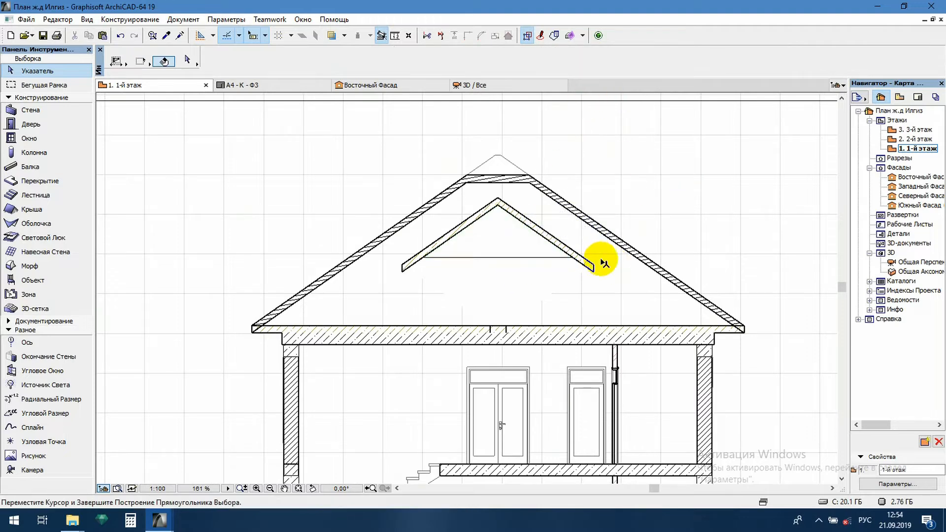
Delete both sloping strips of the small inner roof along the triangle's upper edges
left_click(590, 269)
key("Delete")
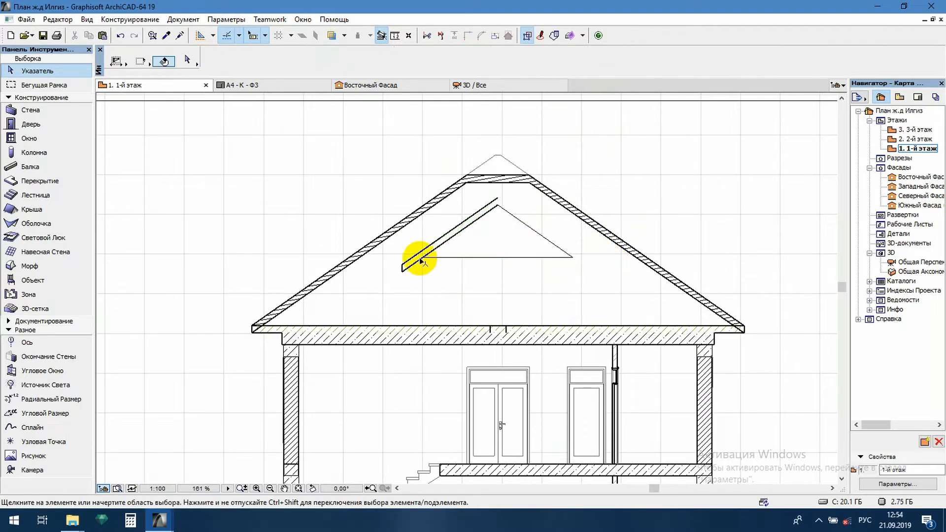
left_click(402, 270)
key("Delete")
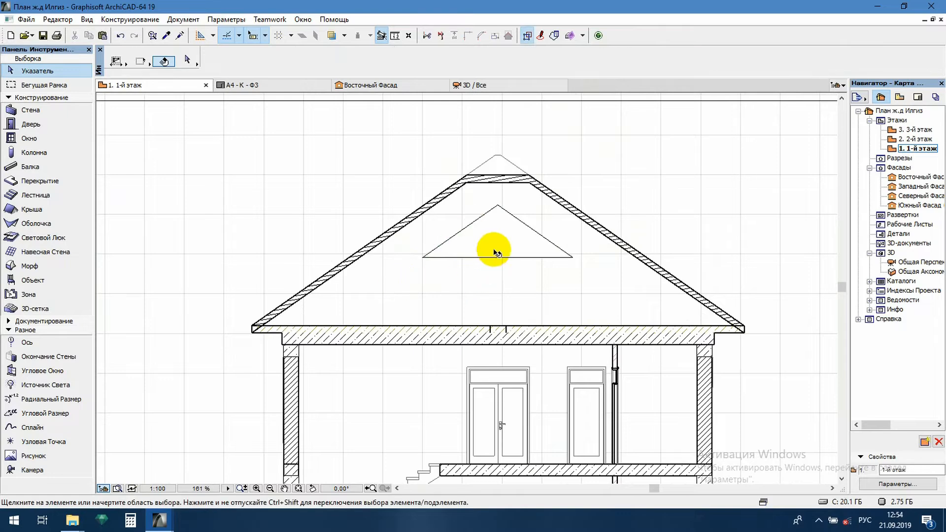
scroll(503, 254, "down", 4)
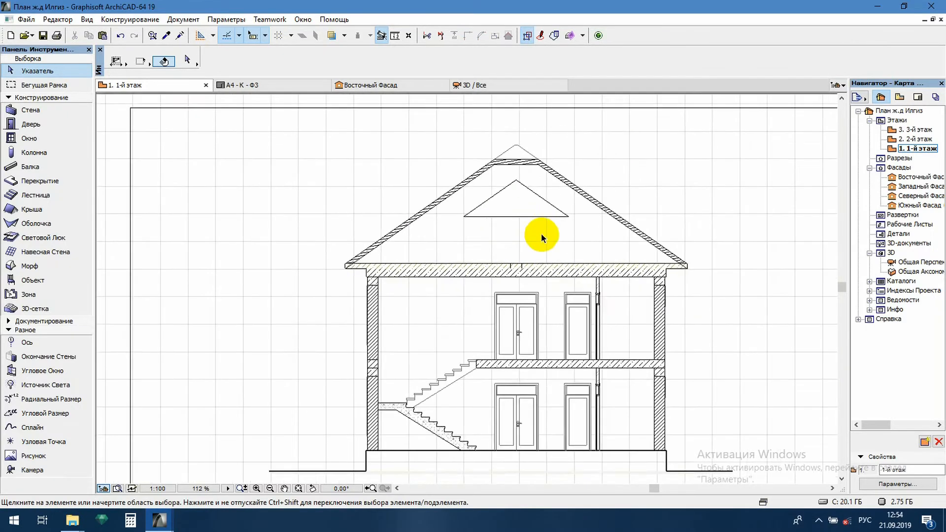
scroll(494, 397, "up", 5)
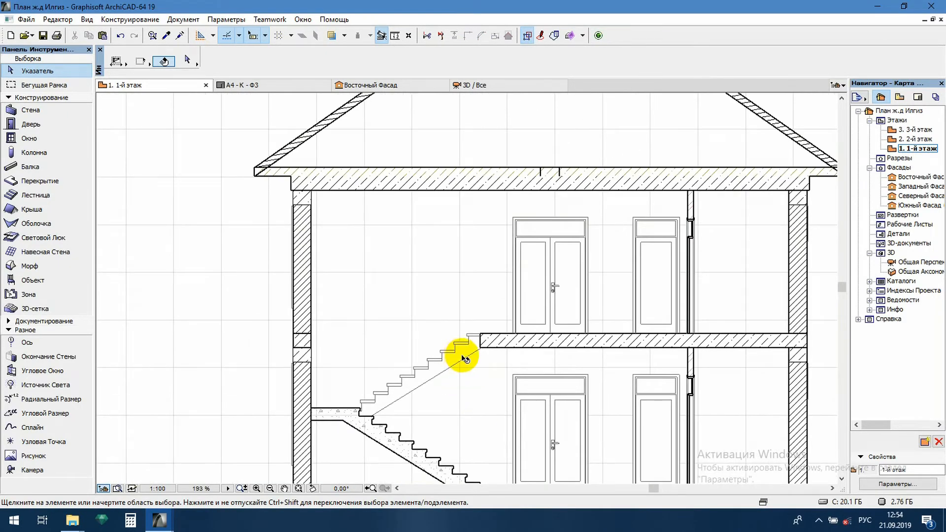
left_click(467, 358)
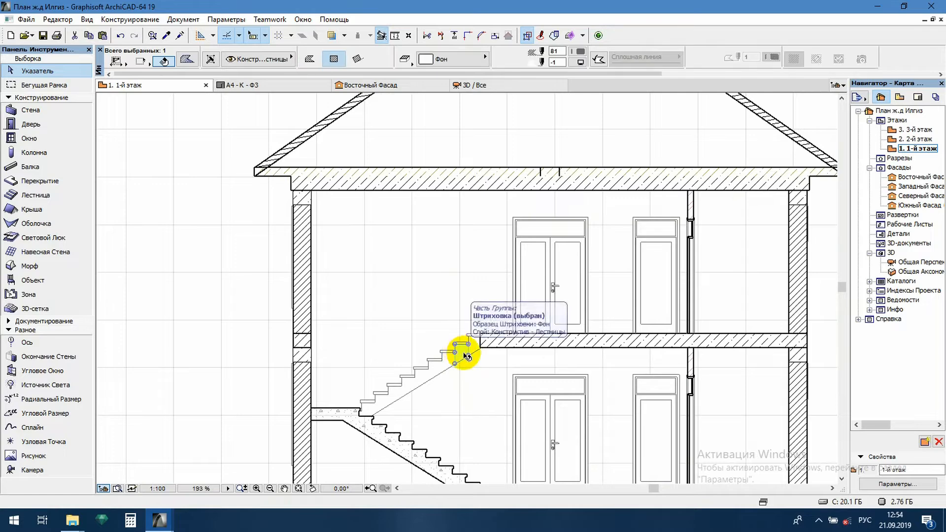
key("Escape")
left_click(459, 361)
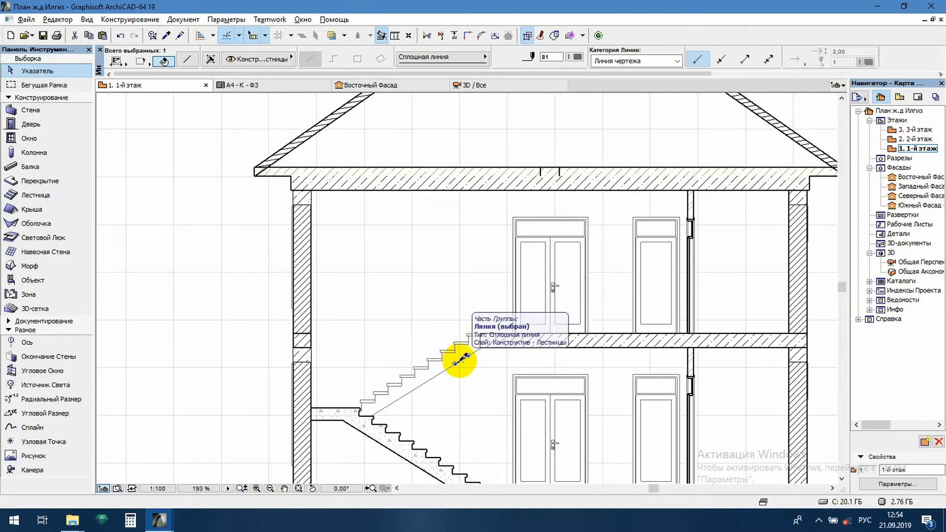
left_click(459, 361, "alt")
scroll(454, 194, "down", 3)
scroll(450, 215, "up", 8)
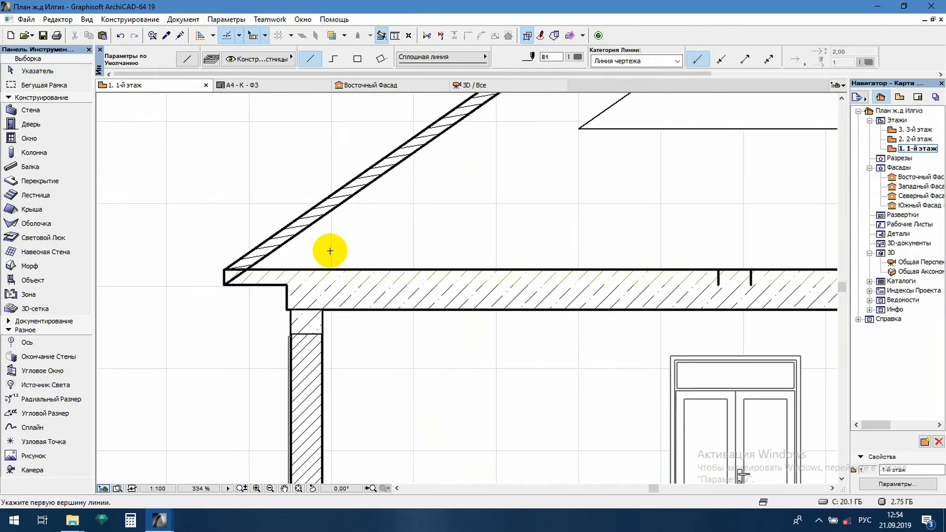
key("Escape")
Move the main slab's top line down to just above the lower line of the eave projection
scroll(343, 273, "down", 7)
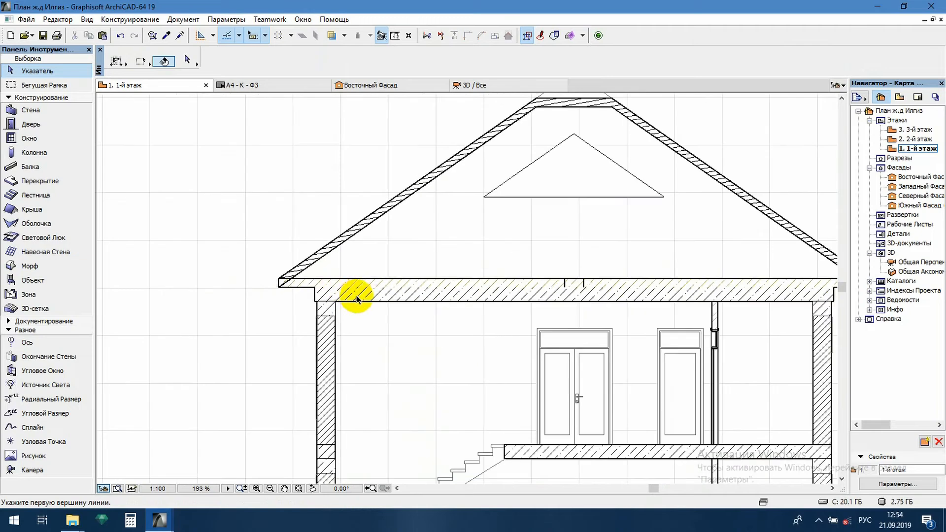
left_click(397, 280)
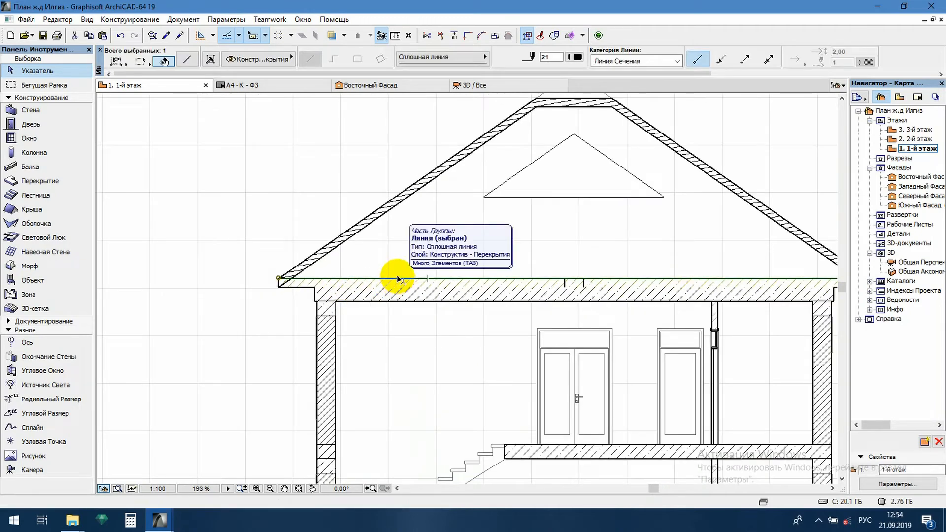
scroll(399, 279, "up", 3)
mouse_move(400, 280)
left_mouse_down()
mouse_move(397, 295)
mouse_move(404, 286)
left_mouse_up()
Lower the top edge of the main slab's concrete hatch to the lowered slab lines
scroll(400, 294, "up", 4)
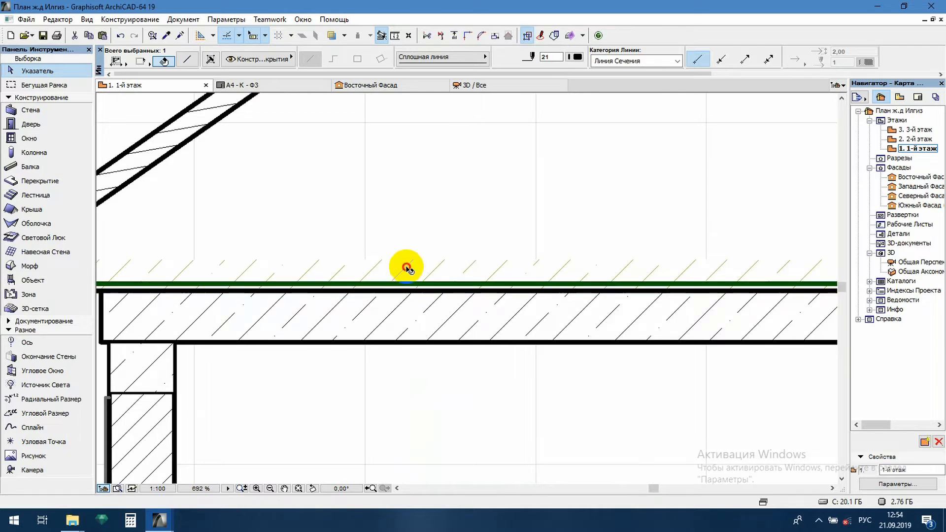
left_click(412, 260)
left_click(412, 260)
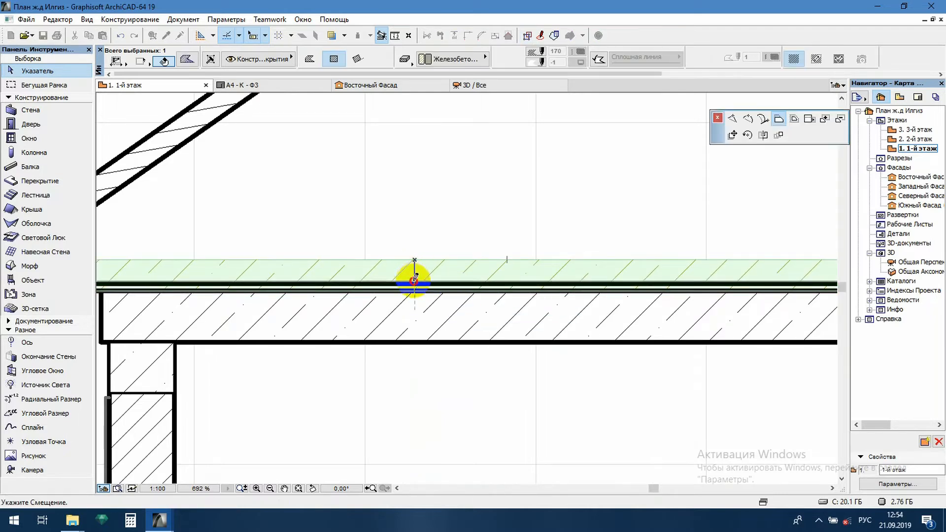
left_click(414, 281)
left_click(439, 232)
scroll(440, 248, "down", 8)
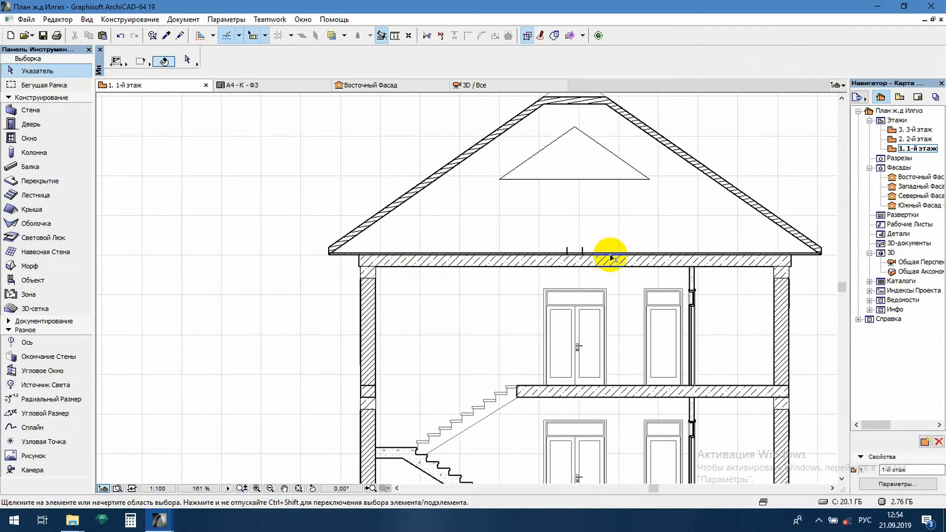
scroll(611, 257, "up", 4)
left_click(521, 253)
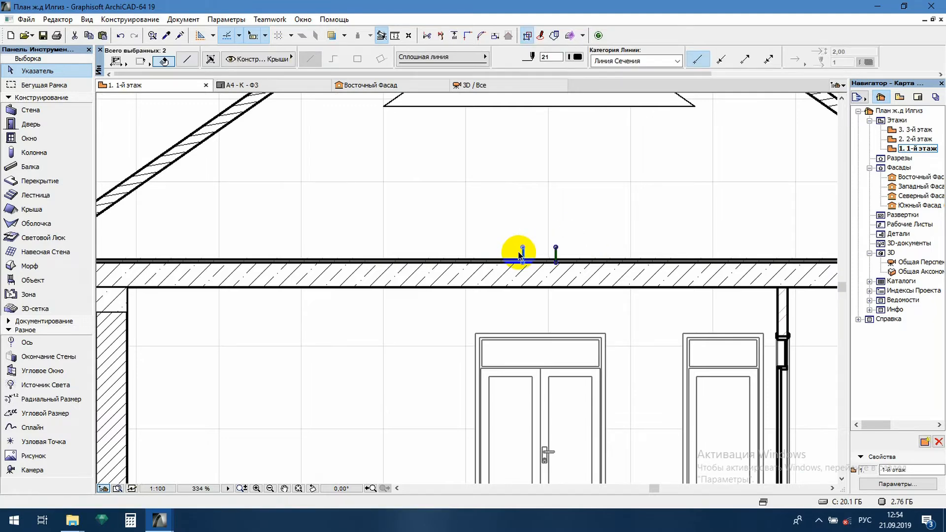
key("Escape")
Using the door frame's line settings, draw a narrow rectangular post about 570 mm high from the slab to the rafter above the axis 1 wall
scroll(521, 251, "down", 4)
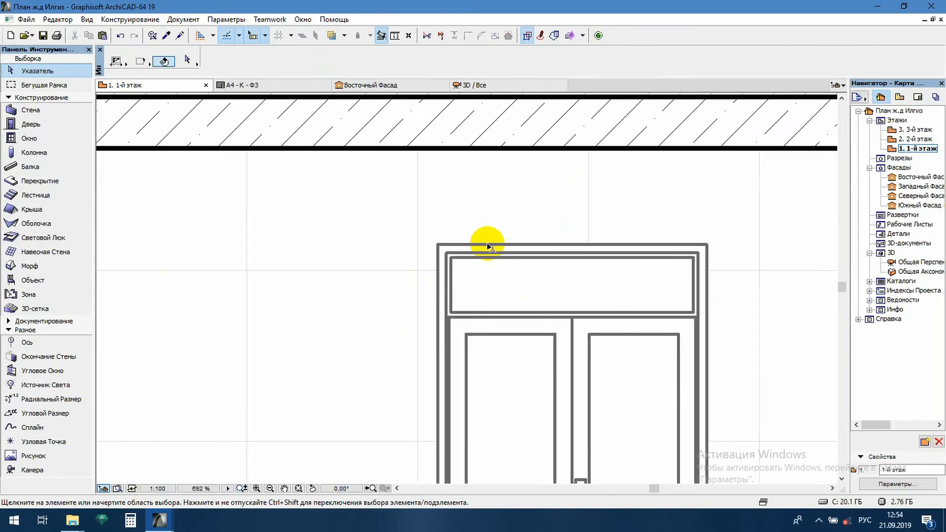
left_click(488, 246)
left_click(488, 245, "alt")
left_click(461, 213)
scroll(458, 323, "down", 5)
scroll(394, 380, "down", 2)
scroll(411, 211, "up", 1)
scroll(411, 211, "down", 2)
scroll(312, 259, "up", 5)
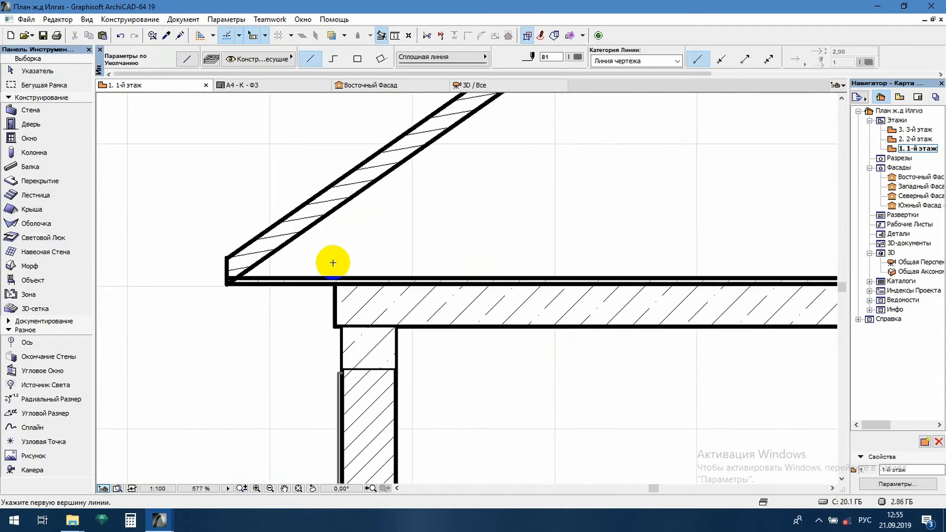
left_click(350, 278)
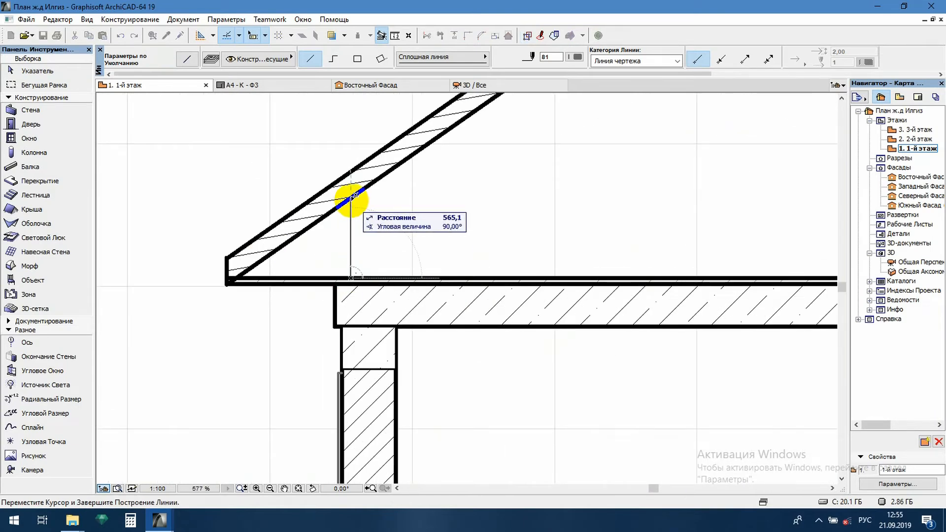
left_click(358, 59)
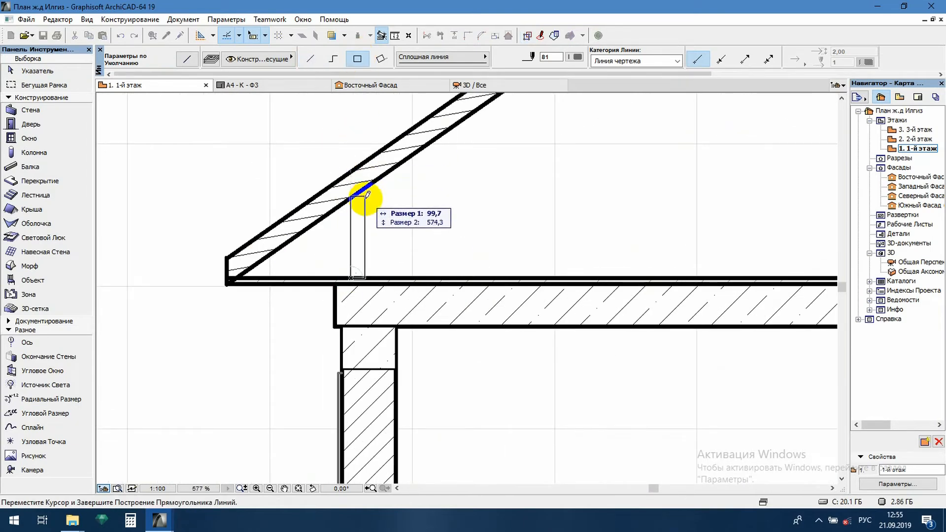
left_click(369, 198)
scroll(302, 239, "down", 5)
scroll(771, 249, "up", 5)
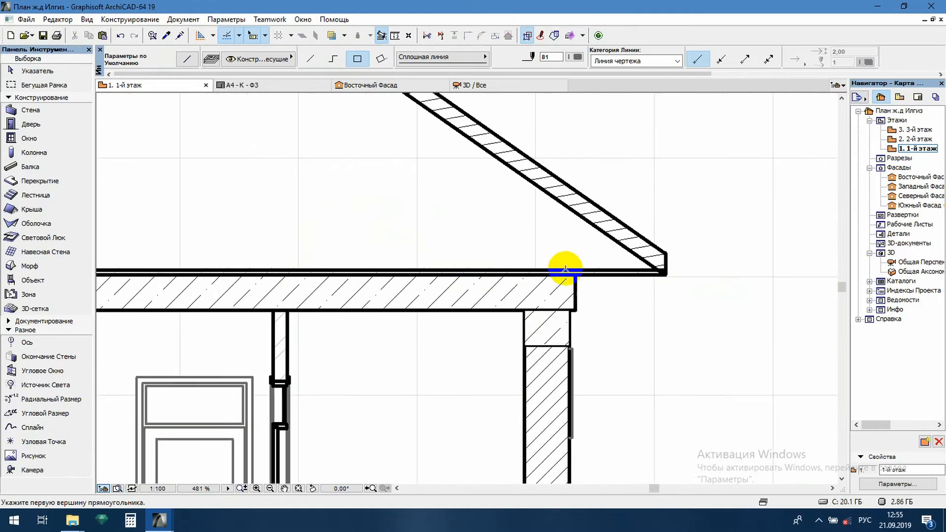
scroll(564, 269, "down", 5)
scroll(380, 253, "up", 6)
key("Escape")
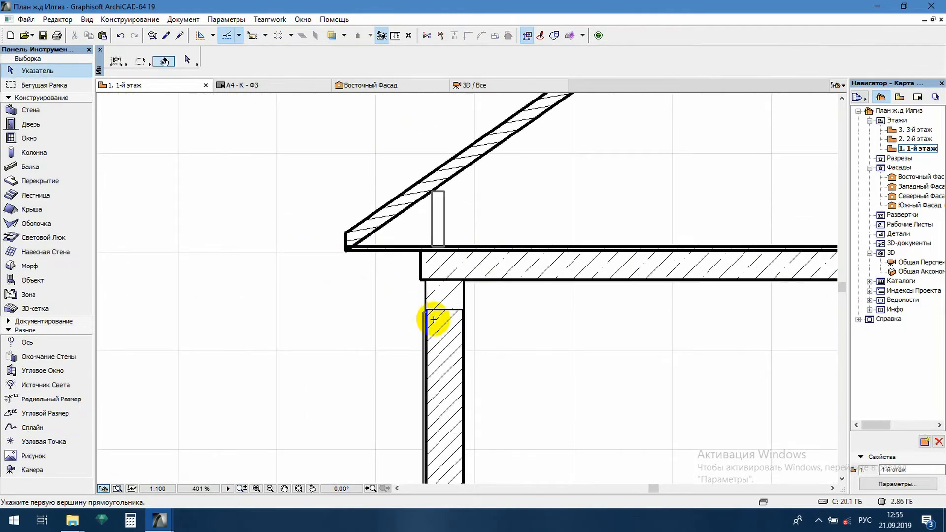
Try to extend the axis 1 wall's brick hatch up past the main slab with an outline, and undo both changes
left_click(444, 329)
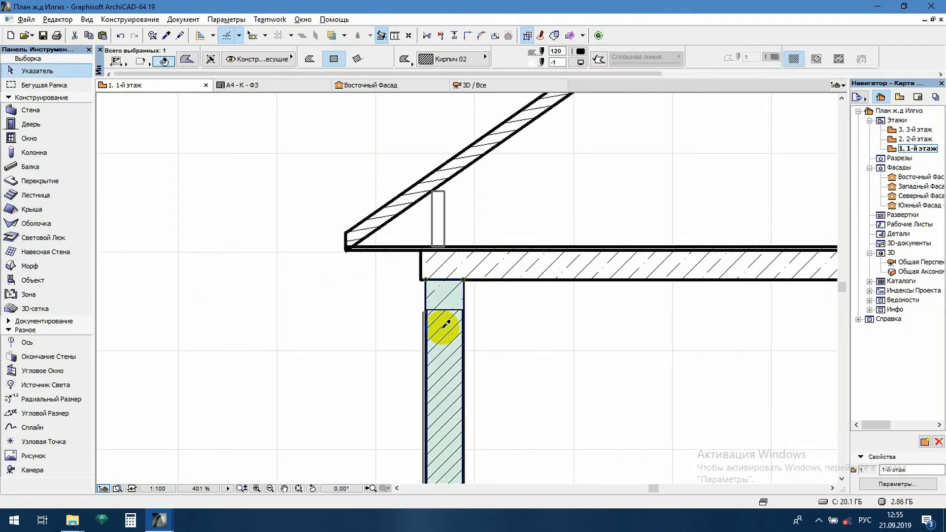
left_click(454, 280)
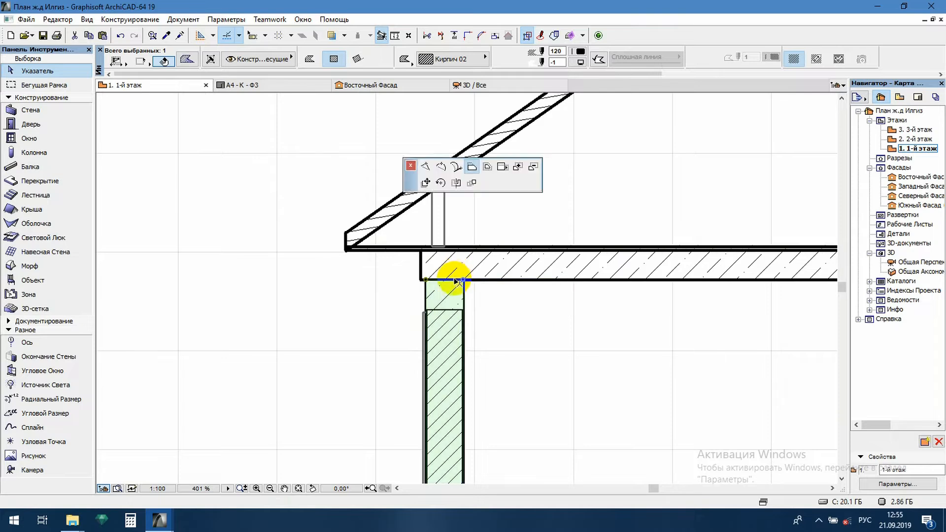
left_click(454, 202)
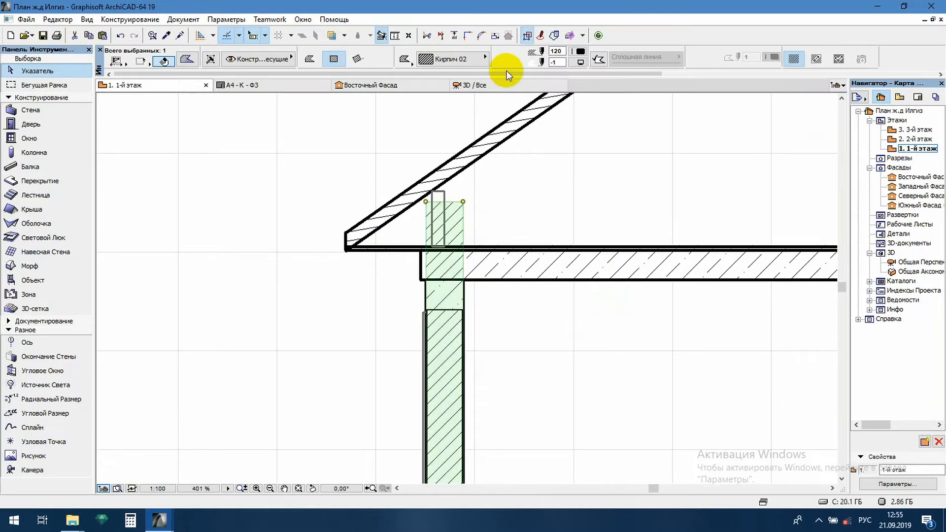
left_click(597, 59)
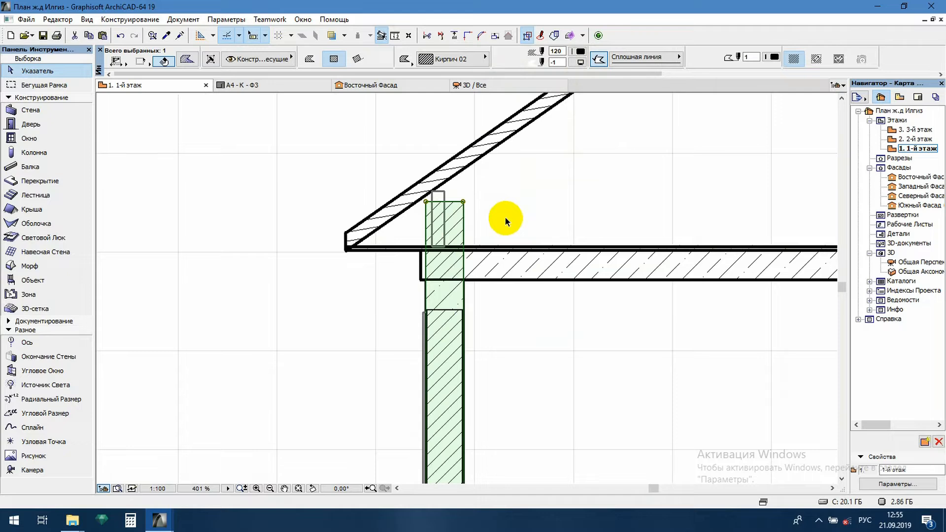
key("ctrl+z")
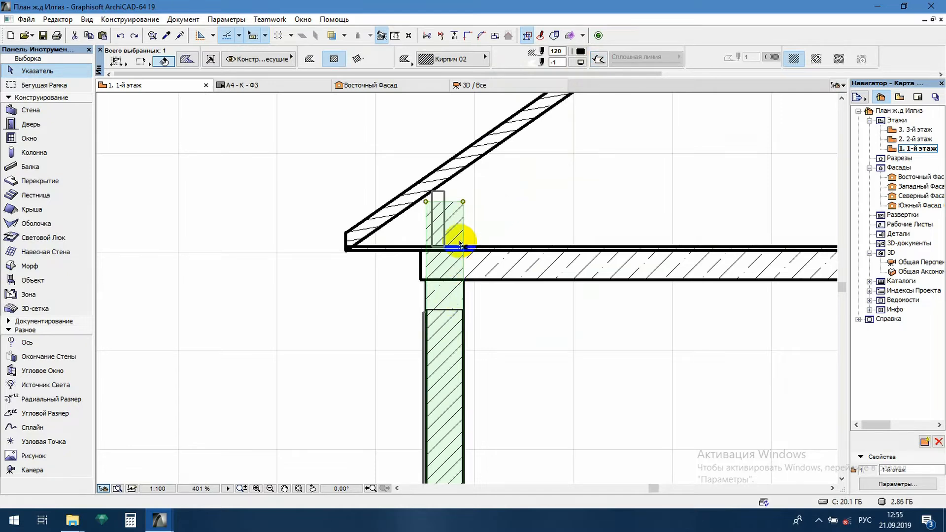
key("ctrl+z")
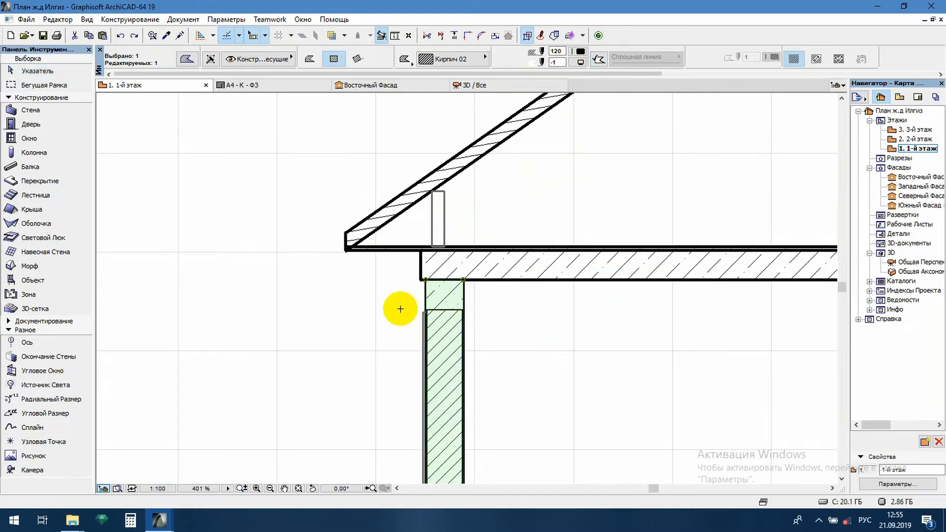
Draw an outlined rectangular hatch with the Кирпич 02 fill, 380 mm wide and about 500 mm high, on the slab above the axis 1 wall
key("Escape")
scroll(470, 227, "up", 3)
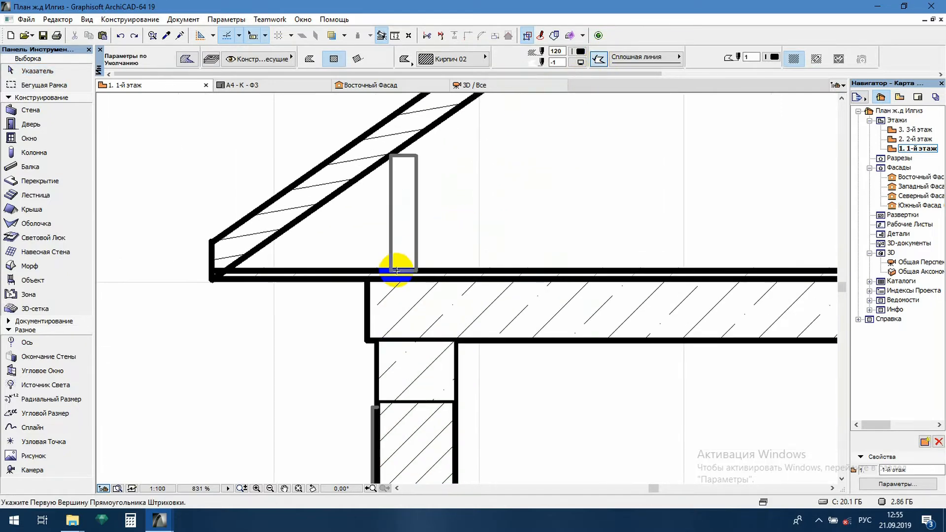
left_click(378, 279)
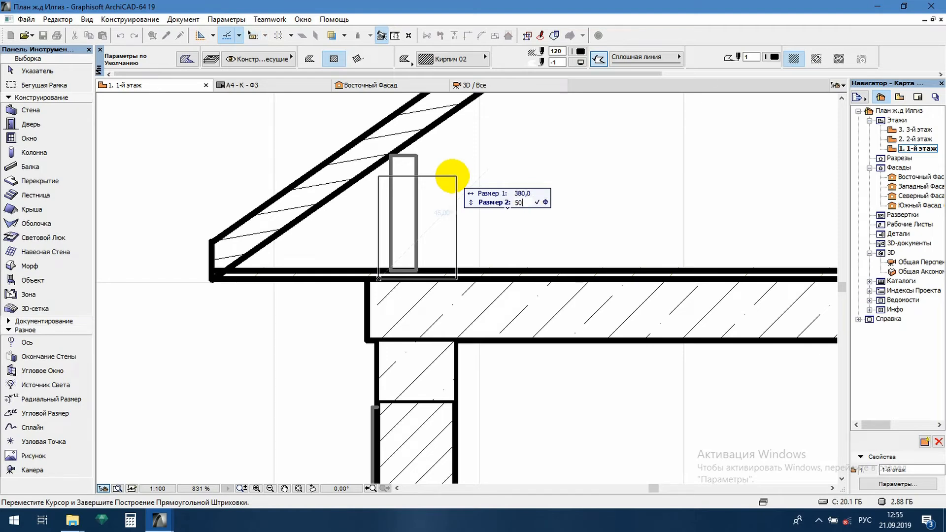
left_click(457, 175)
key("Escape")
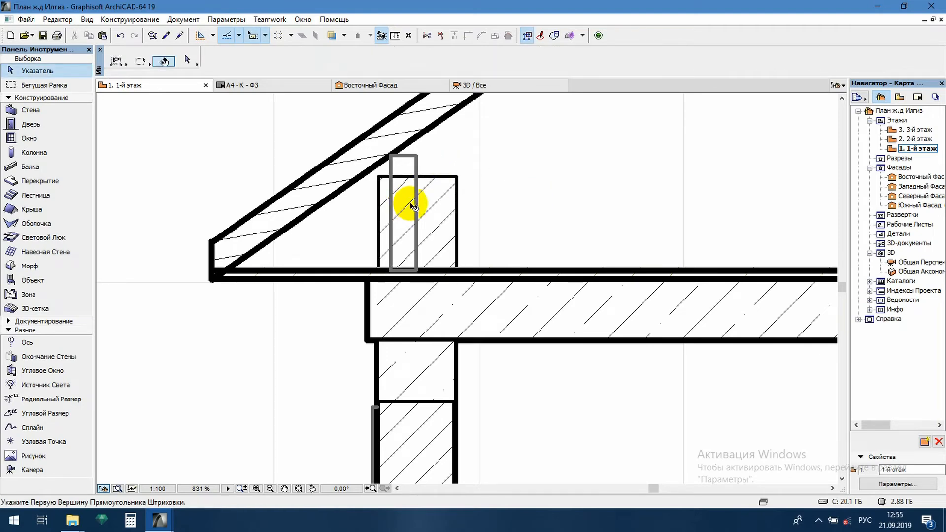
Delete the narrow post above the axis 1 wall and trim away the upper slab line crossing the brick hatch there
left_click(417, 202)
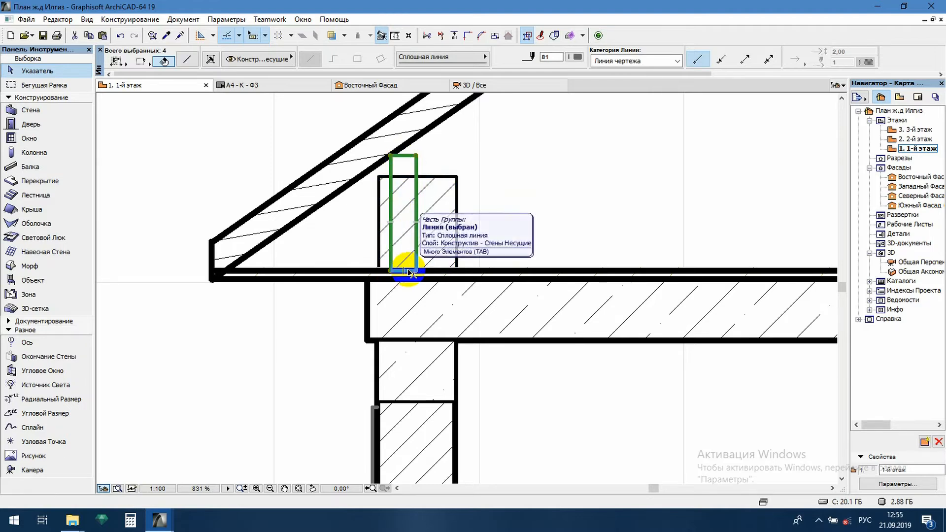
key("Escape")
left_click(405, 217)
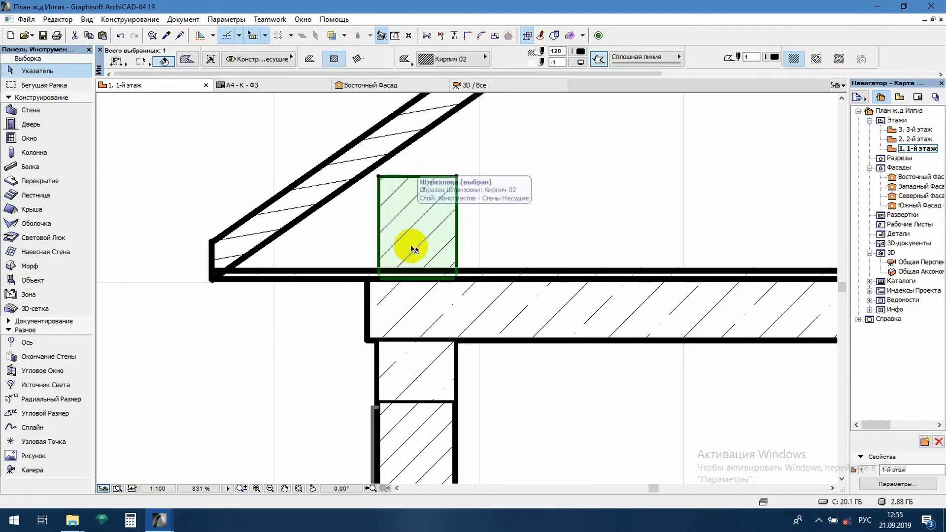
left_click(400, 270)
left_click(401, 270, "ctrl")
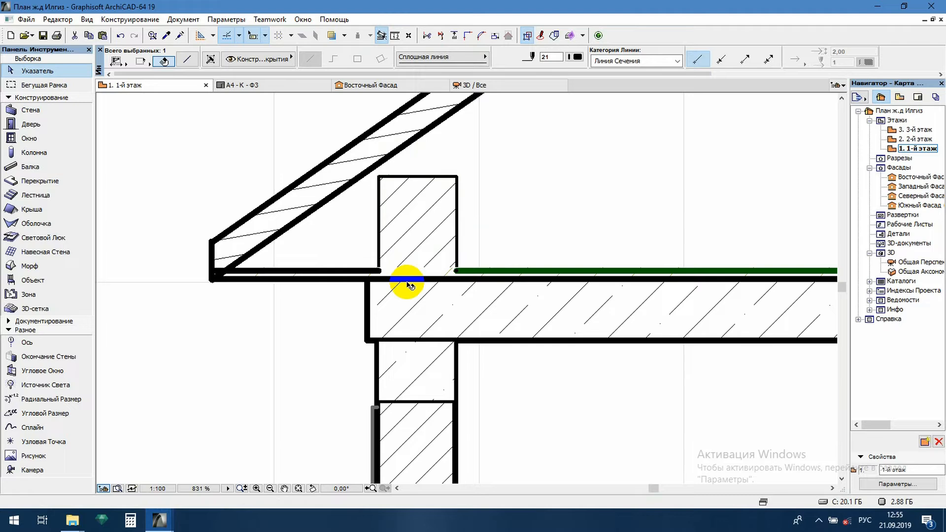
left_click(405, 237)
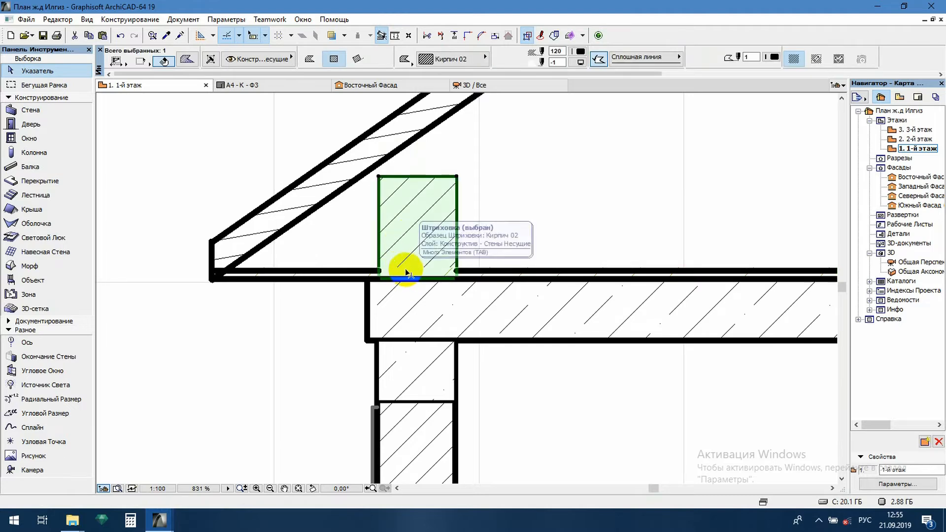
left_click(405, 272)
key("Escape")
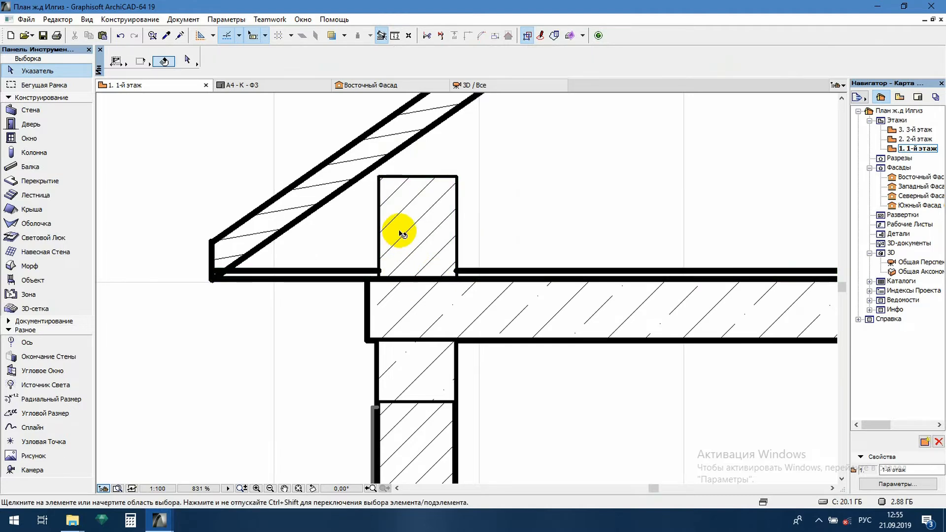
Using the brick hatch's Кирпич 02 settings, draw a small outlined rectangular block from its top edge up to the rafter
left_click(405, 232)
left_click(405, 232, "alt")
key("Escape")
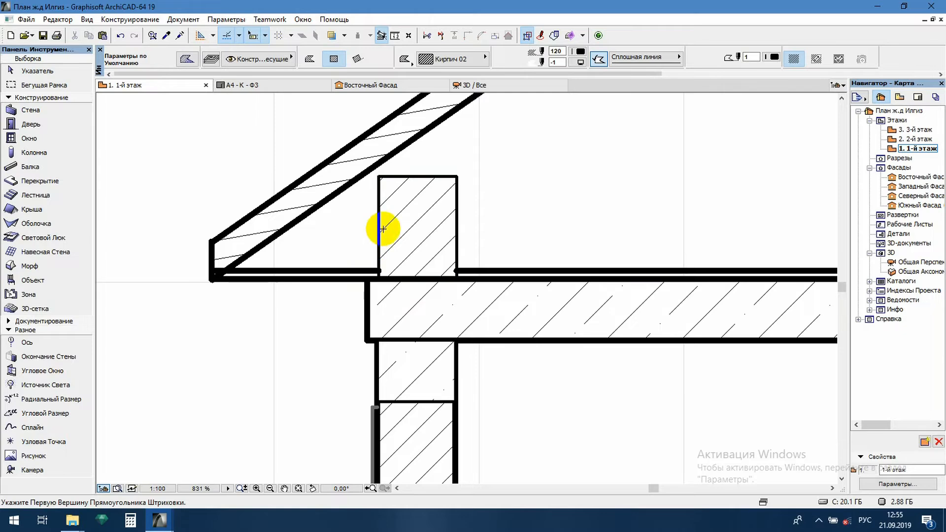
scroll(402, 183, "up", 2)
left_click(389, 175)
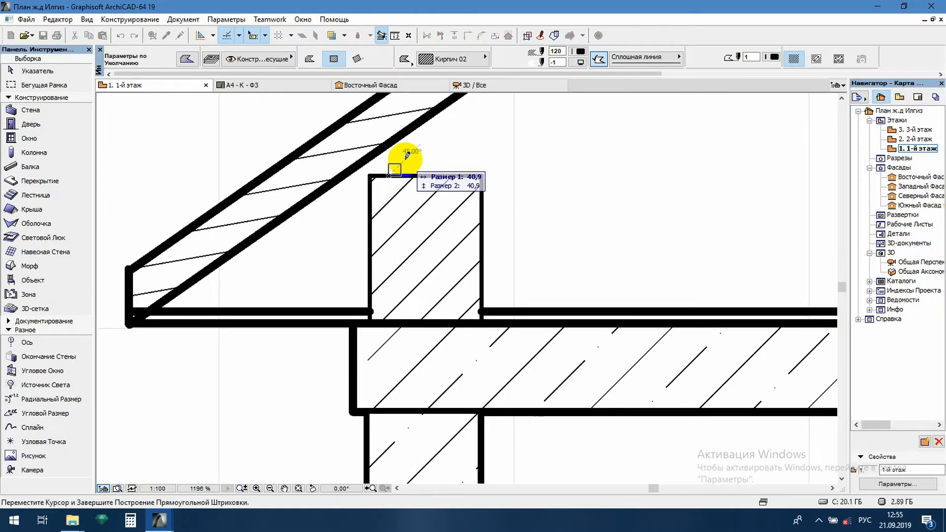
left_click(433, 141)
key("Escape")
scroll(426, 204, "down", 10)
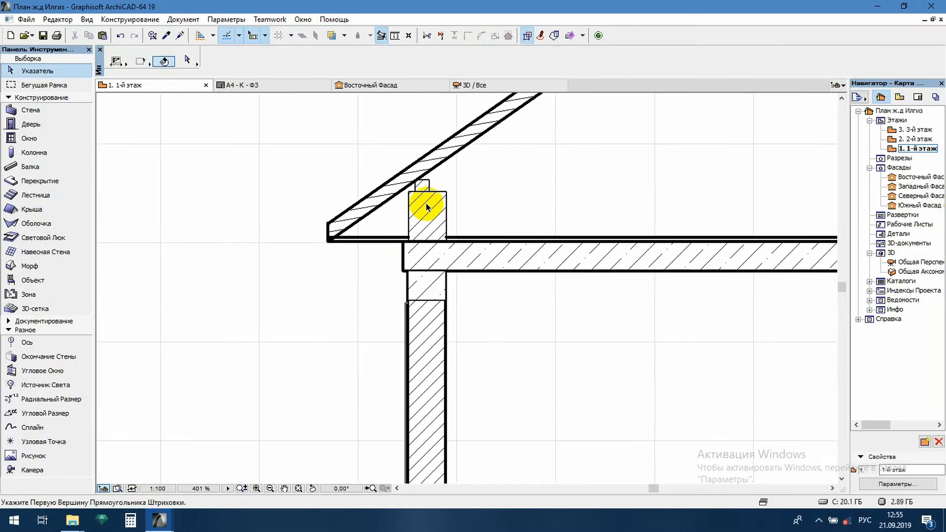
Mirror a copy of the brick hatch and its small block about the vertical line through the midpoint of the gable triangle's base
scroll(300, 184, "up", 8)
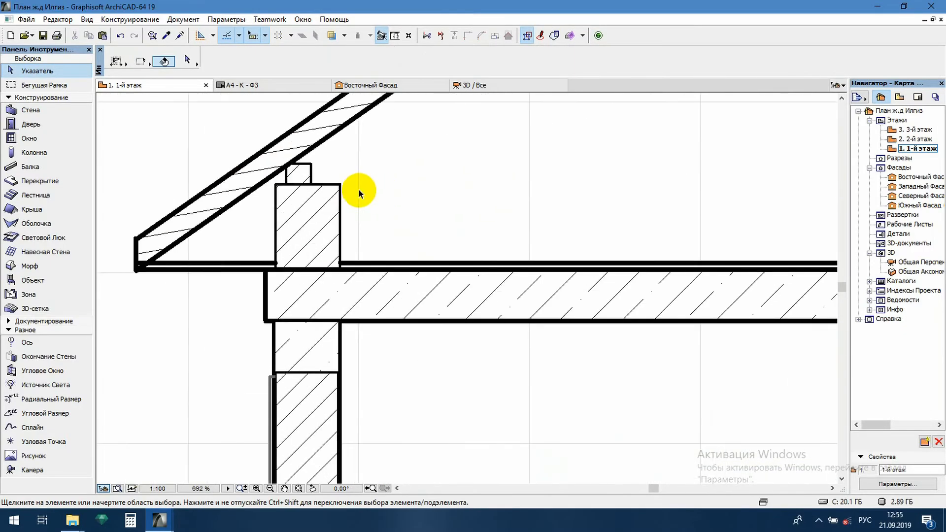
left_click(298, 219)
scroll(301, 220, "down", 6)
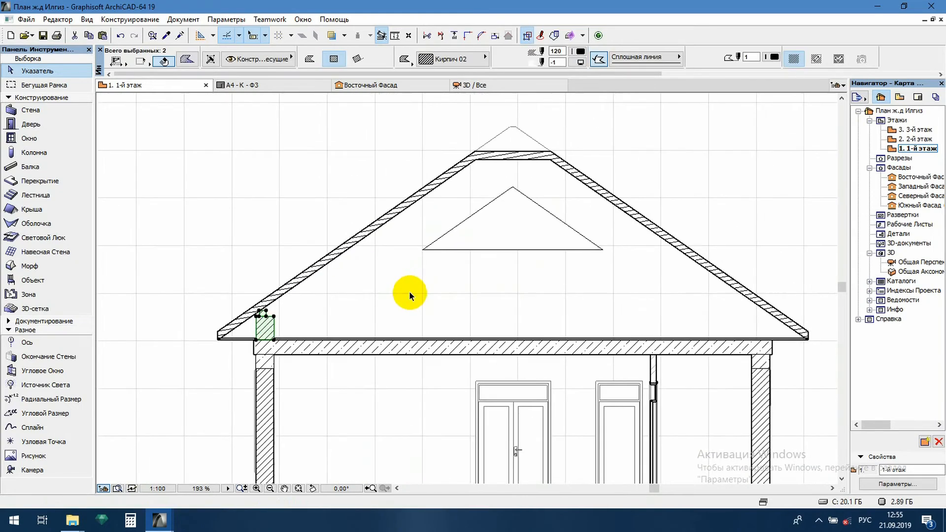
key("ctrl+m")
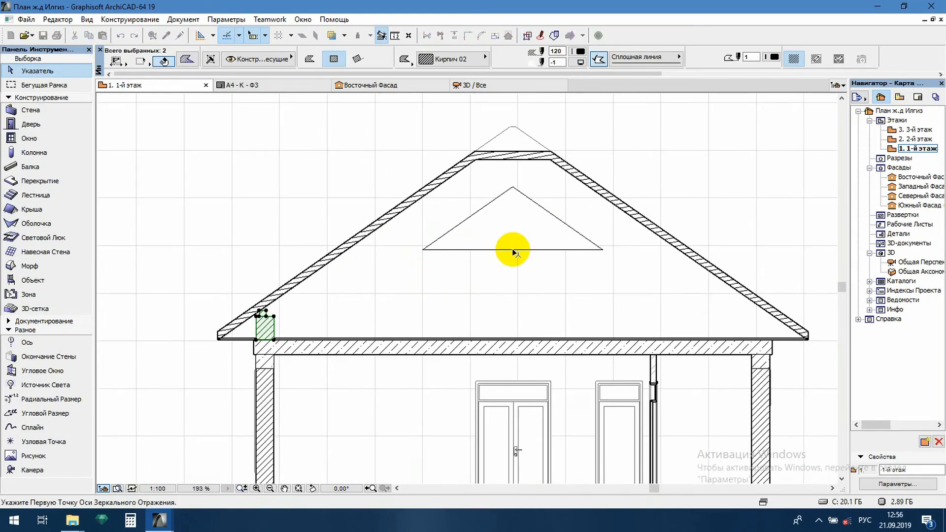
left_click(512, 248)
left_click(511, 279)
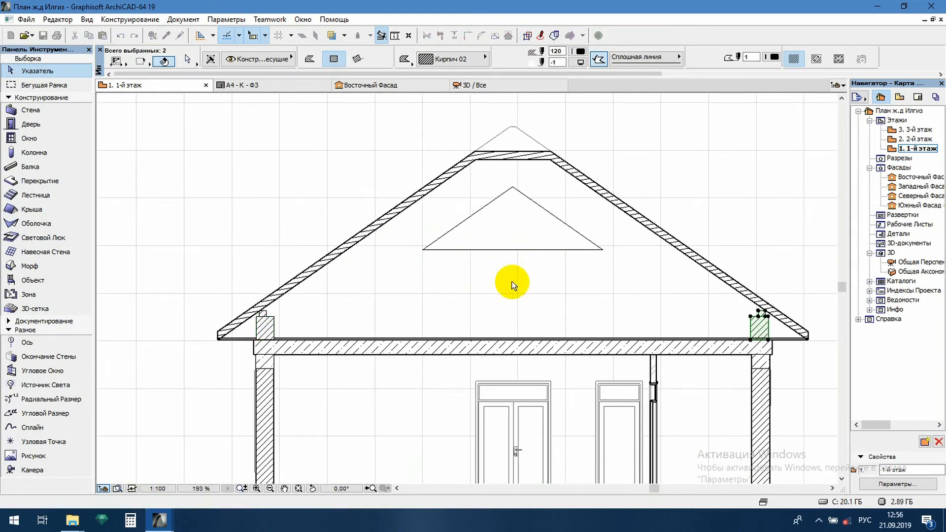
left_click(735, 221)
scroll(719, 247, "down", 3)
scroll(703, 268, "up", 12)
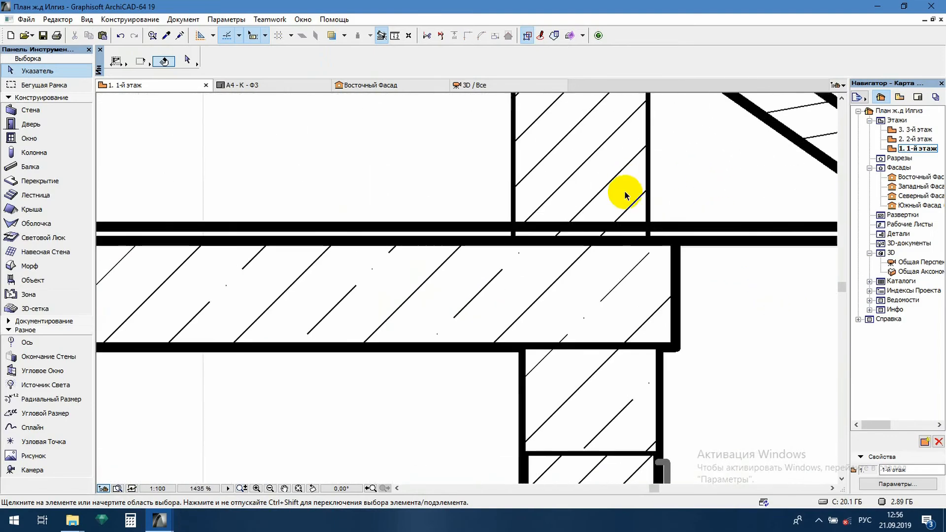
scroll(630, 230, "down", 15)
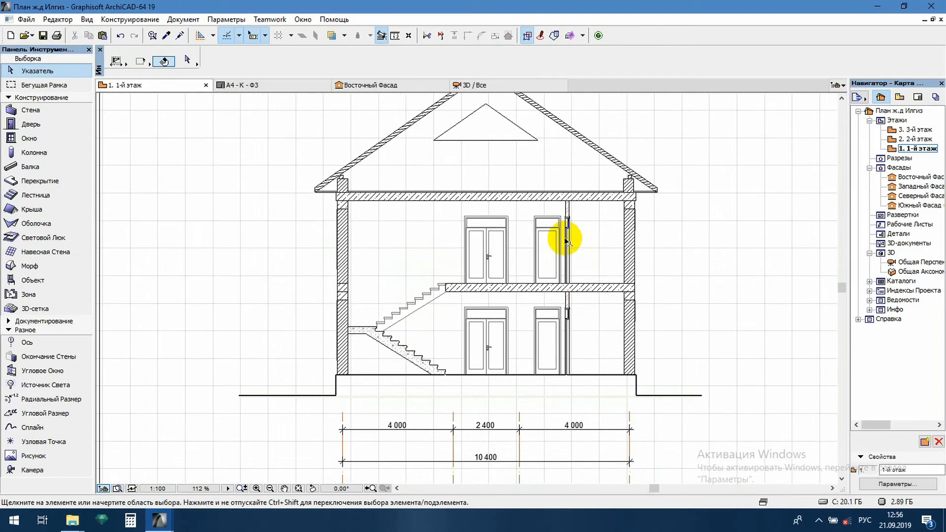
Pick up the Черепица 09 hatch settings from the upper gable roof of the facade drawing
scroll(475, 155, "up", 6)
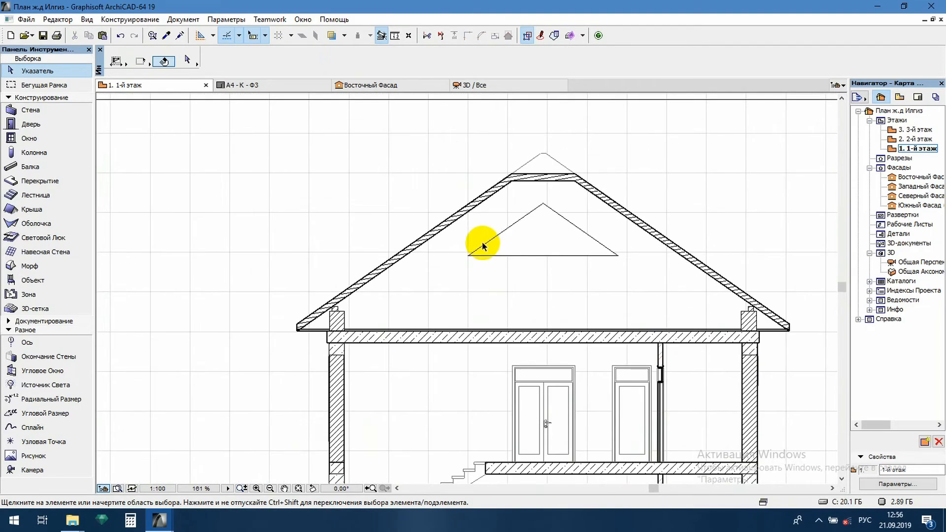
scroll(502, 185, "up", 3)
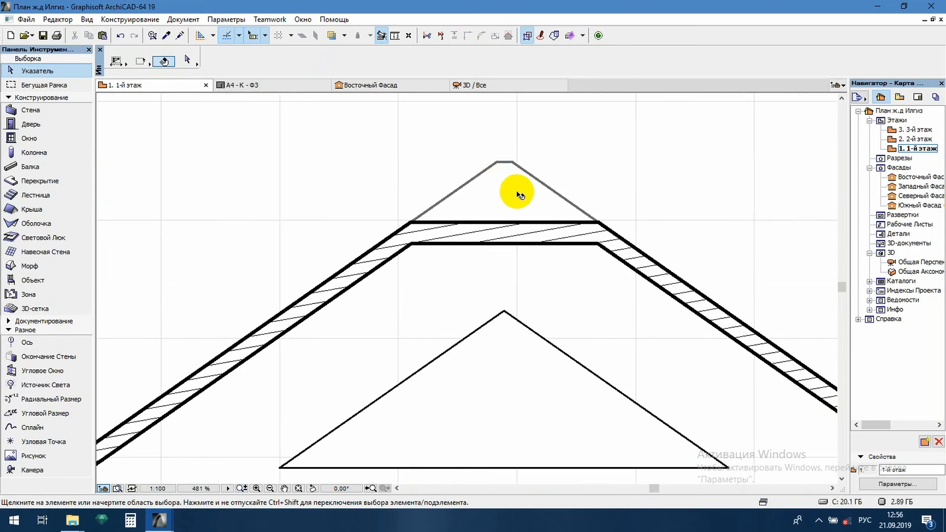
scroll(517, 195, "down", 10)
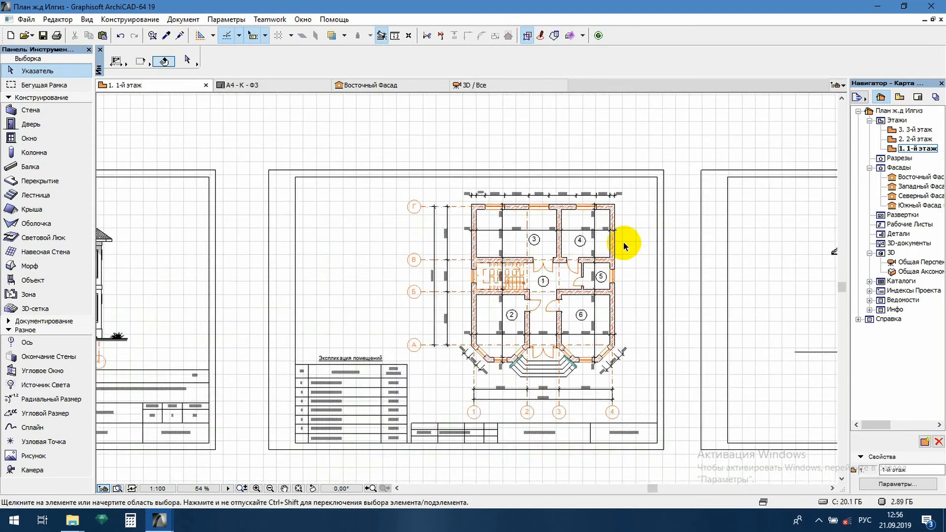
scroll(622, 242, "down", 2)
scroll(216, 219, "up", 7)
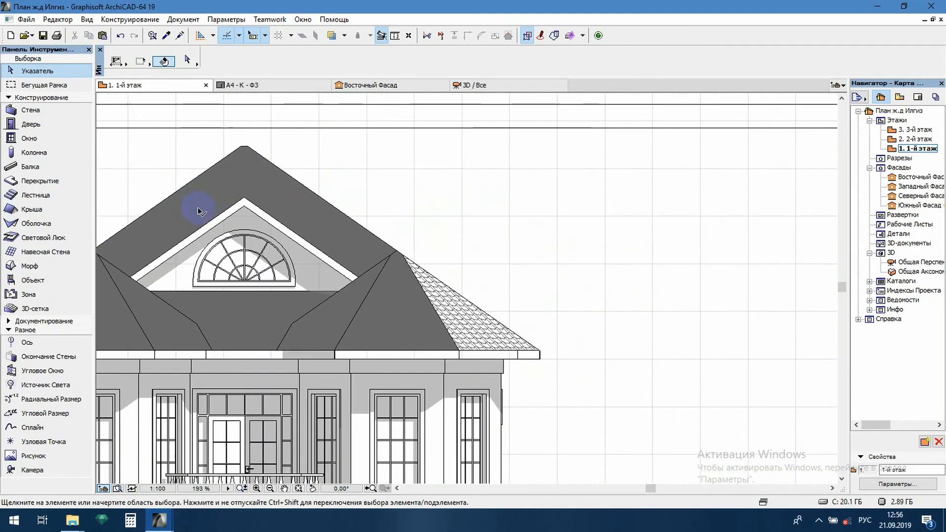
left_click(238, 184)
left_click(237, 183, "alt")
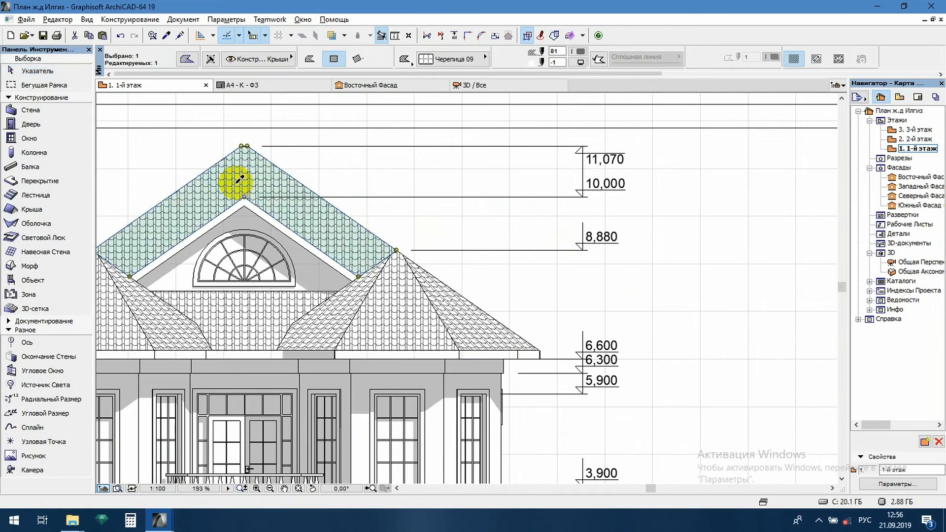
Fill the outlined peak above the horizontal roof tie in the section with the Черепица 09 hatch
scroll(204, 200, "down", 3)
scroll(216, 206, "down", 1)
scroll(671, 243, "down", 4)
middle_click_drag(604, 246, 516, 239)
middle_click_drag(573, 235, 279, 240)
middle_click_drag(682, 269, 597, 258)
scroll(638, 232, "up", 8)
middle_click_drag(720, 220, 218, 294)
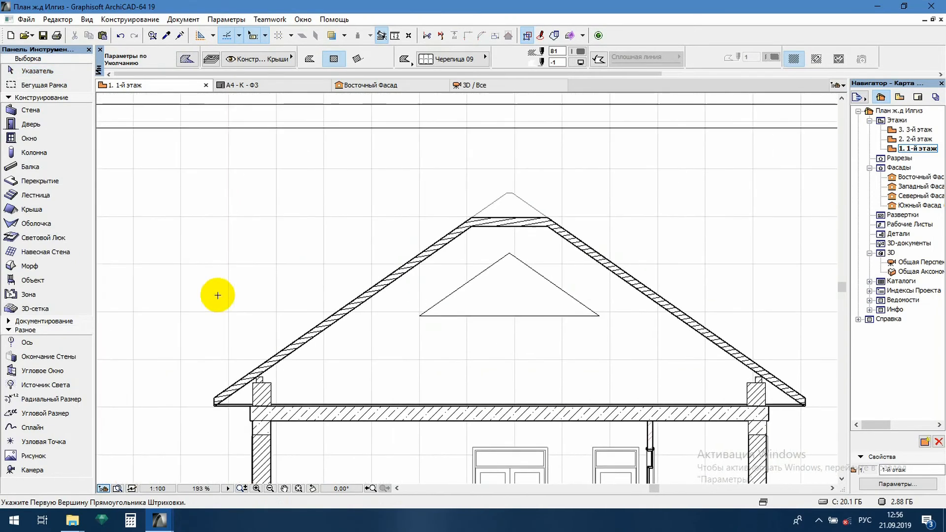
left_click(515, 203)
key("Escape")
Using the door frame's line settings, draw a post about 155 mm wide and 2880 mm high from slab to rafter beside the triangle's left corner
scroll(627, 200, "down", 5)
middle_click_drag(585, 310, 510, 250)
scroll(502, 171, "up", 3)
scroll(421, 206, "up", 3)
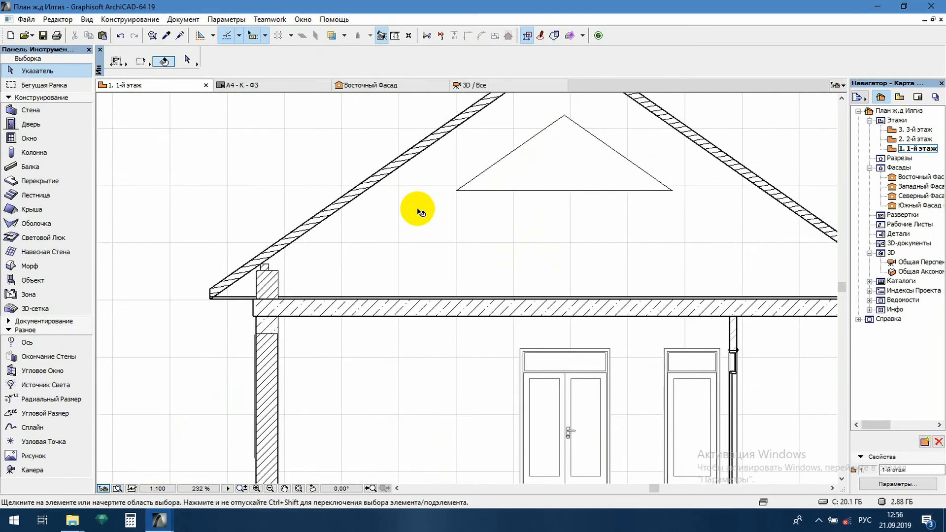
scroll(396, 275, "up", 1)
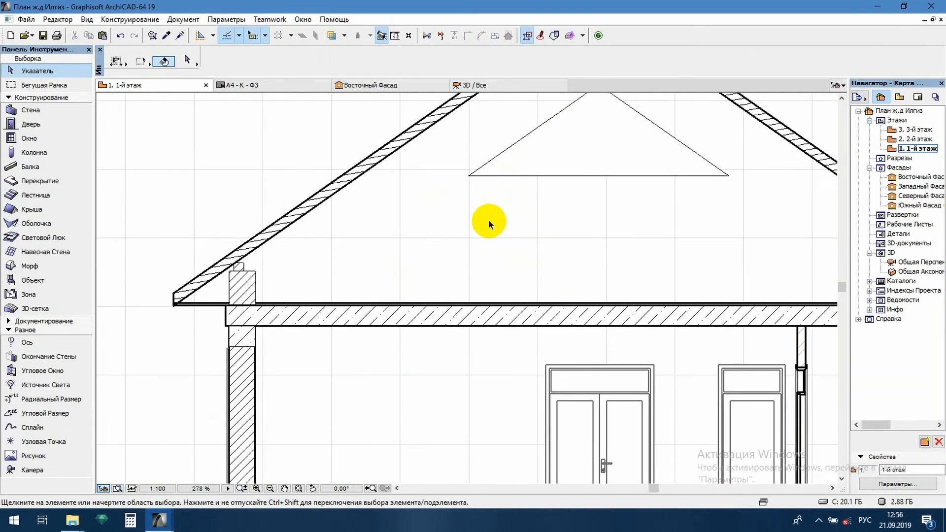
left_click(579, 366)
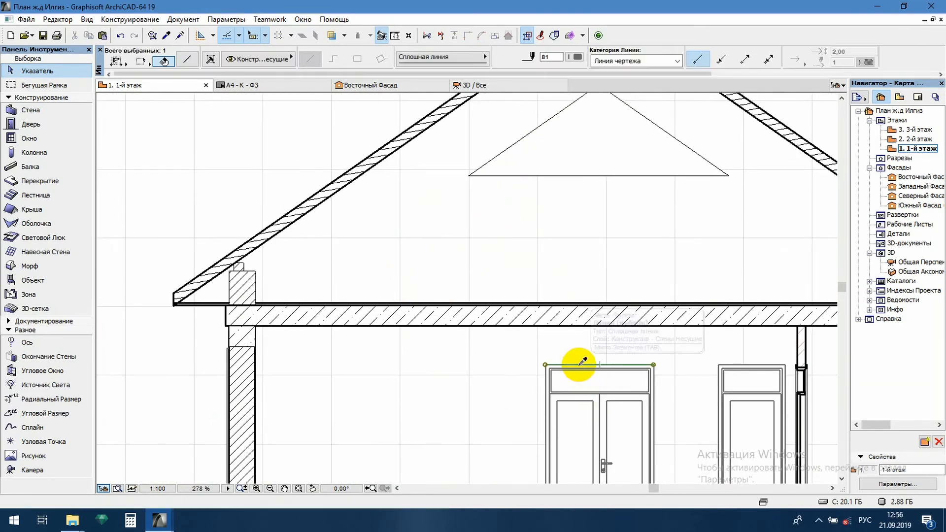
left_click(579, 365, "alt")
key("Escape")
scroll(507, 266, "down", 3)
scroll(488, 221, "up", 1)
middle_click_drag(487, 221, 474, 236)
scroll(475, 236, "up", 1)
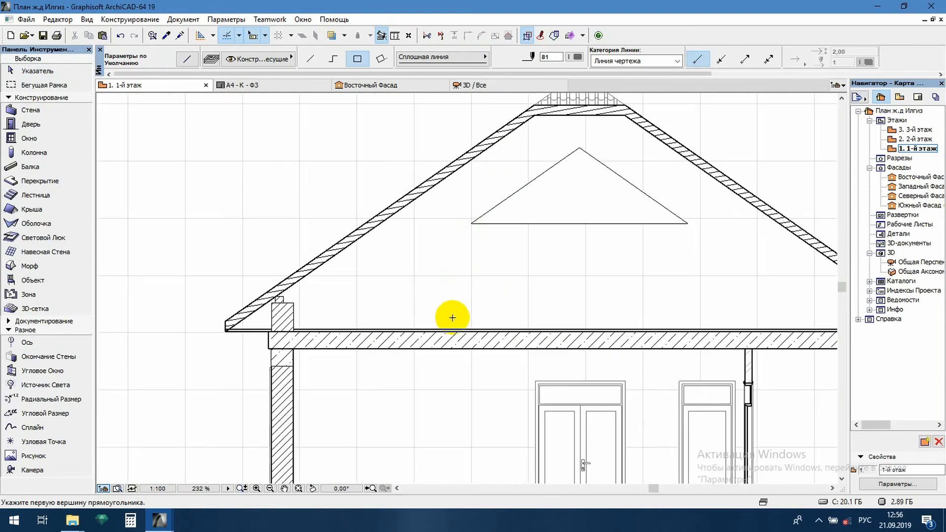
left_click(462, 329)
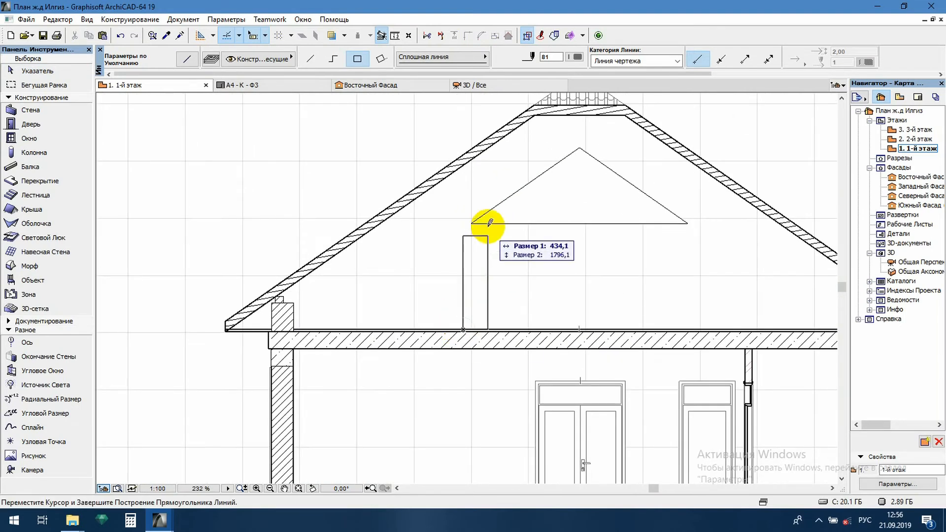
left_click(473, 160)
key("Escape")
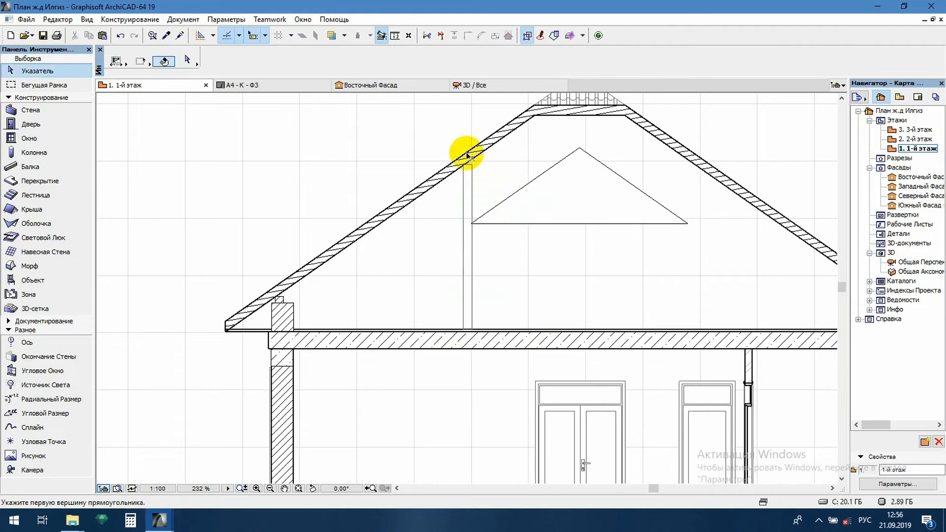
Using the rafter's Дерево 01 hatch settings, draw an outlined 155 × 155 mm square hatch at the top of the tall post
scroll(466, 163, "up", 4)
scroll(466, 164, "up", 3)
left_click(479, 167)
left_click(476, 136, "shift")
left_click(477, 134, "alt")
key("Escape")
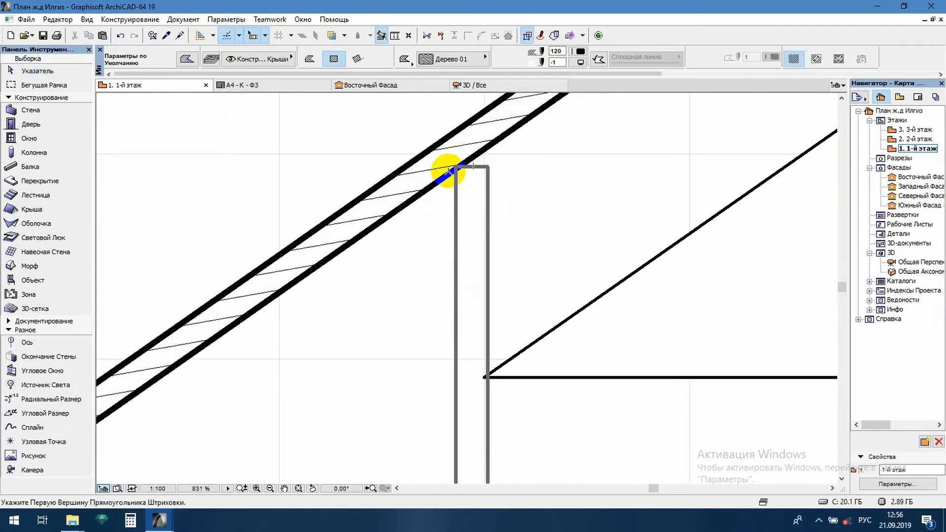
left_click(455, 166)
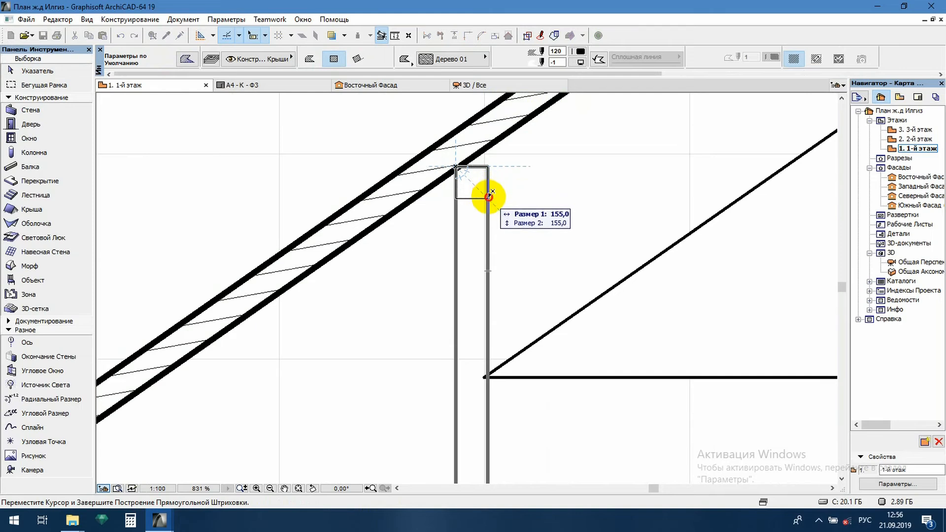
left_click(488, 197)
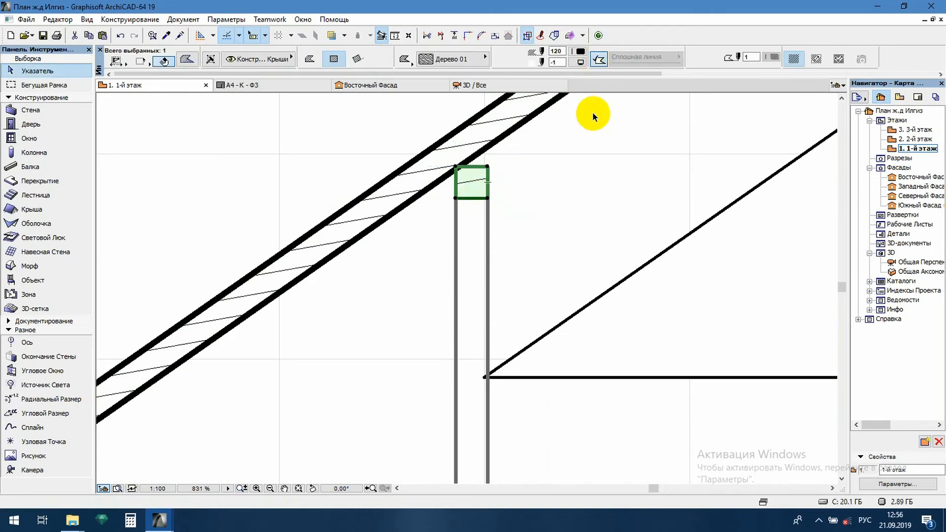
left_click(574, 175)
left_click(478, 190)
right_click(477, 187)
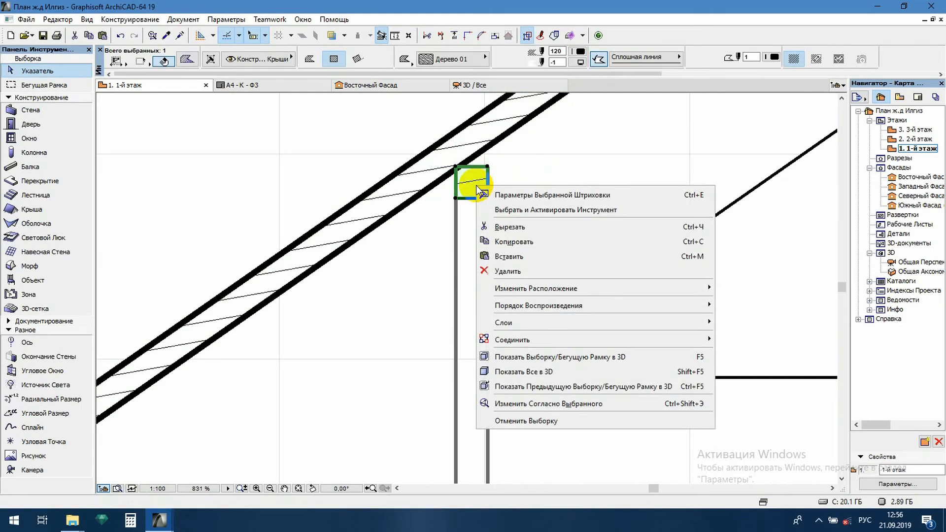
left_click(442, 230)
left_click(522, 214)
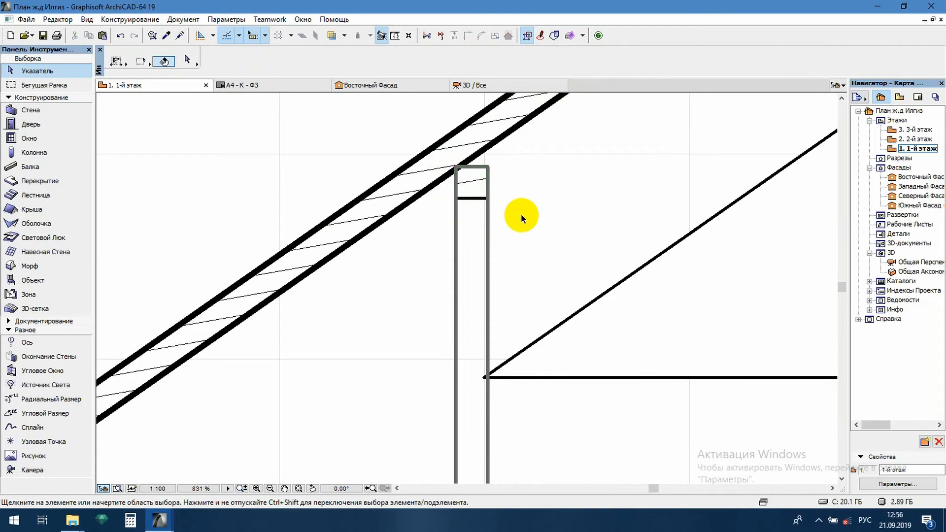
scroll(478, 187, "up", 3)
left_click(463, 171)
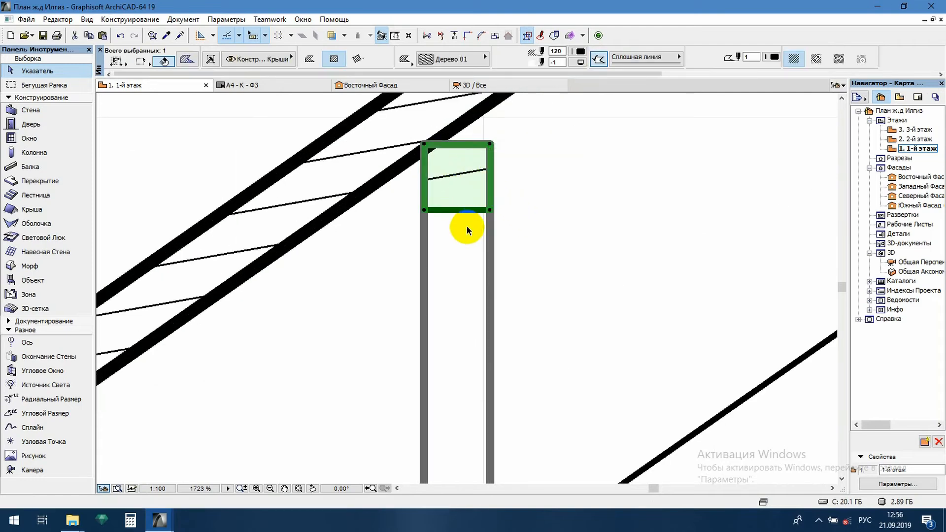
left_click(516, 239)
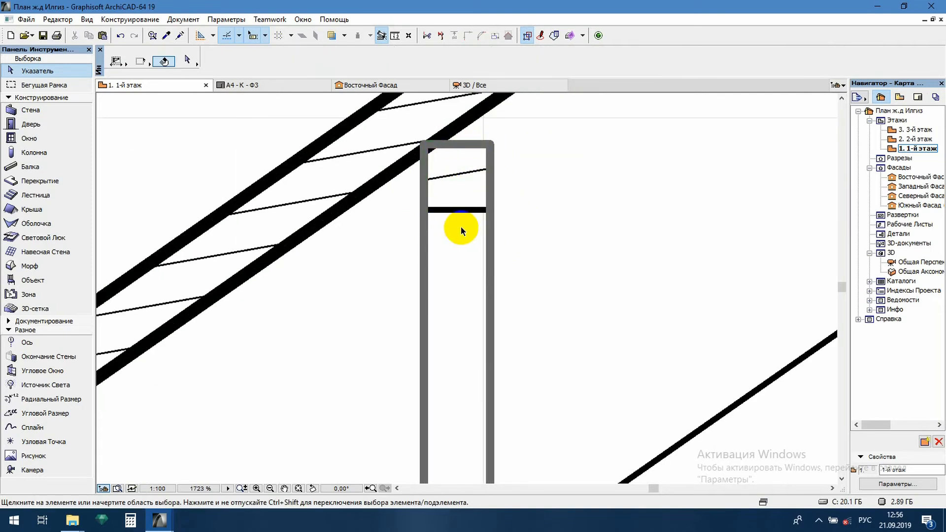
Bring the square Дерево 01 hatch at the top of the post to the front of the display order
left_click(459, 187)
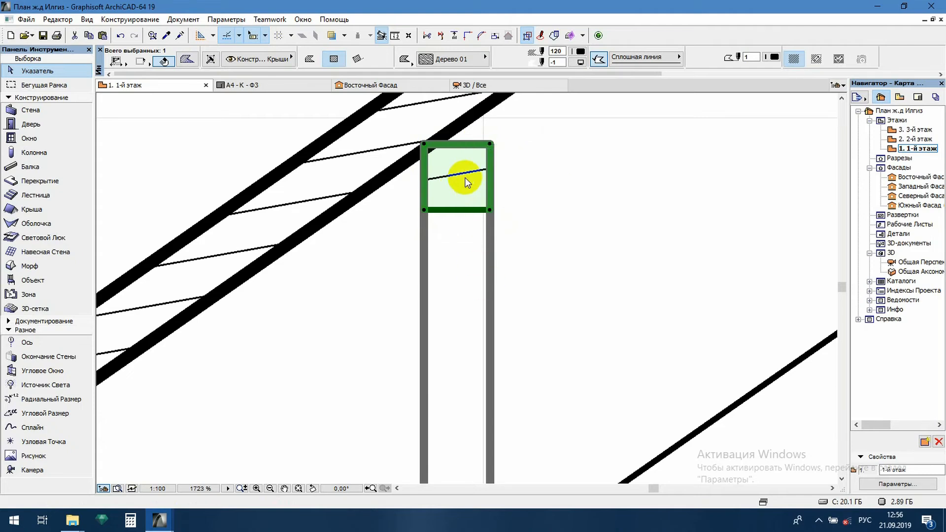
right_click(466, 179)
mouse_move(618, 299)
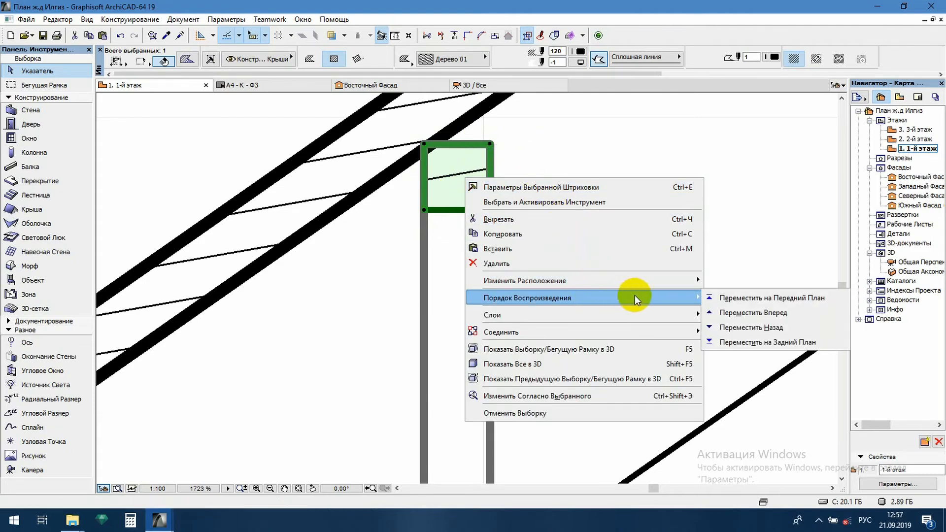
left_click(739, 298)
left_click(565, 232)
Move the post together with its hatched square to the triangle's right corner, standing on the slab under the right rafter
scroll(561, 227, "down", 3)
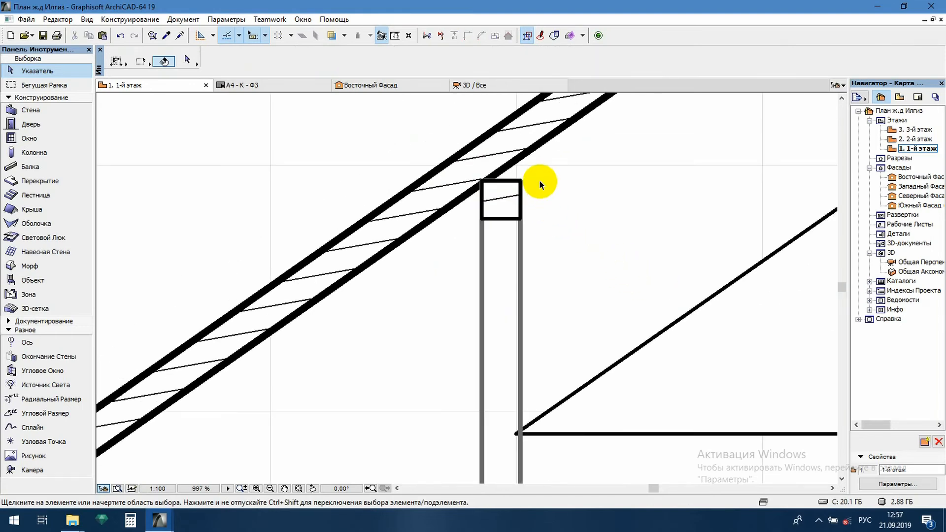
left_click(442, 128)
scroll(544, 401, "down", 3)
scroll(503, 345, "up", 2)
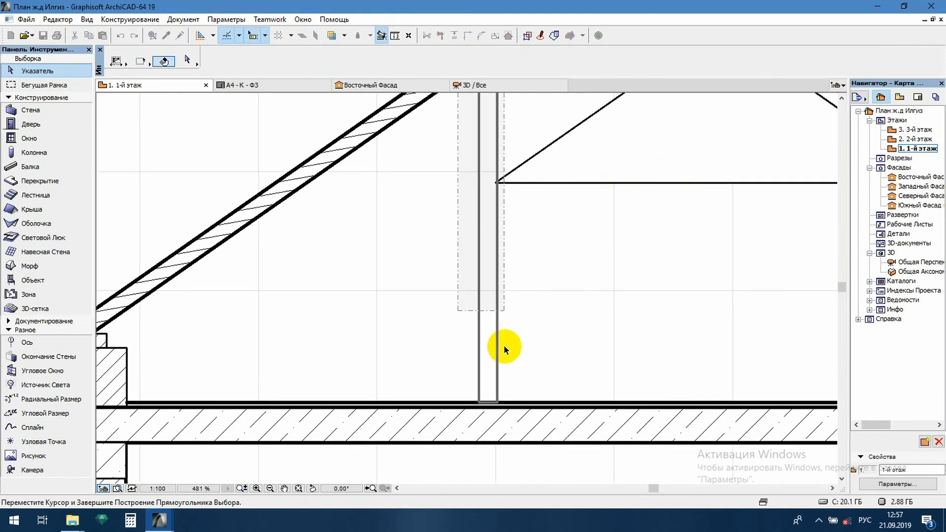
left_click(509, 412)
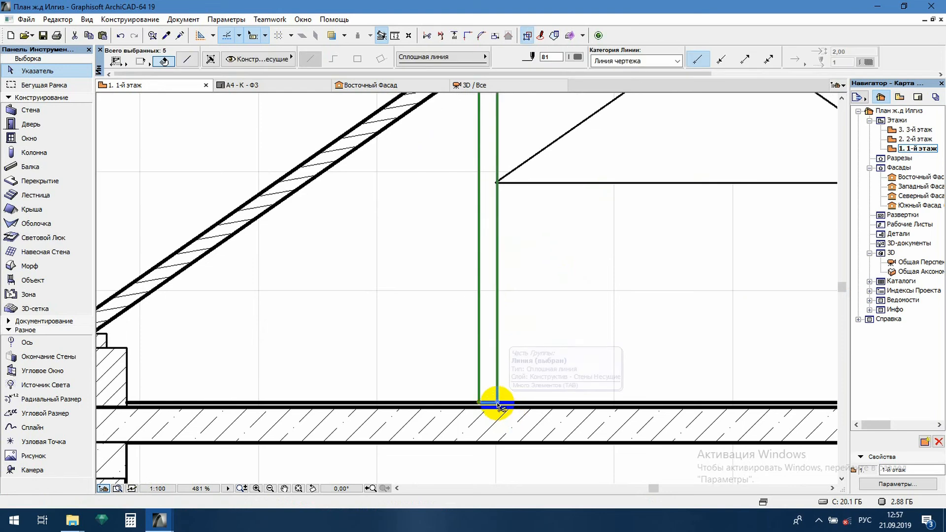
left_click_drag(498, 403, 531, 404)
scroll(542, 402, "down", 4)
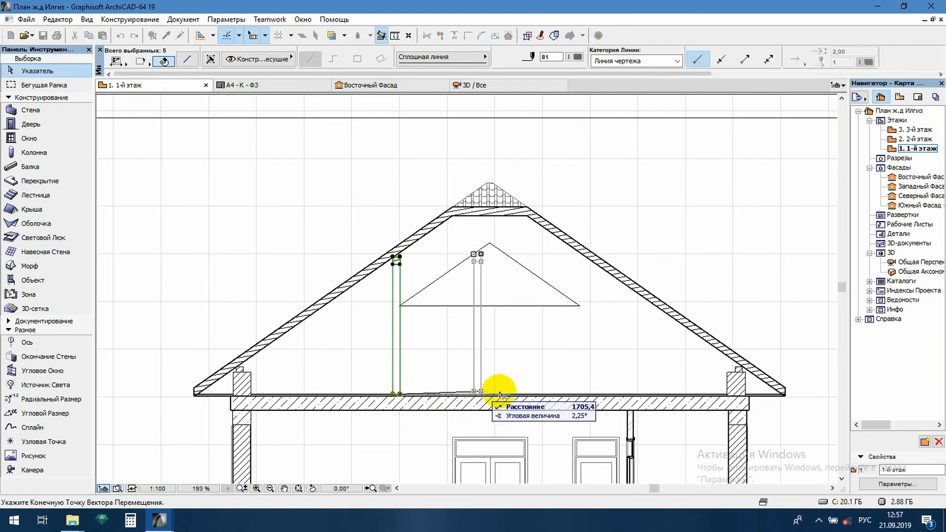
scroll(594, 293, "up", 4)
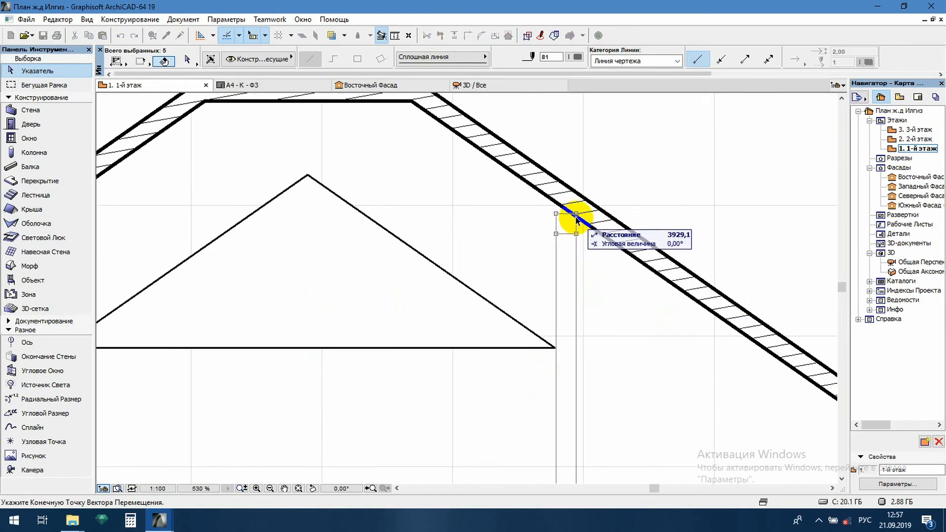
left_click(577, 219)
key("Escape")
Place a copy of the post and its hatched square horizontally across, under the left rafter beside the triangle's left corner
scroll(593, 323, "down", 4)
scroll(574, 382, "up", 2)
scroll(582, 386, "up", 1)
left_click(574, 106)
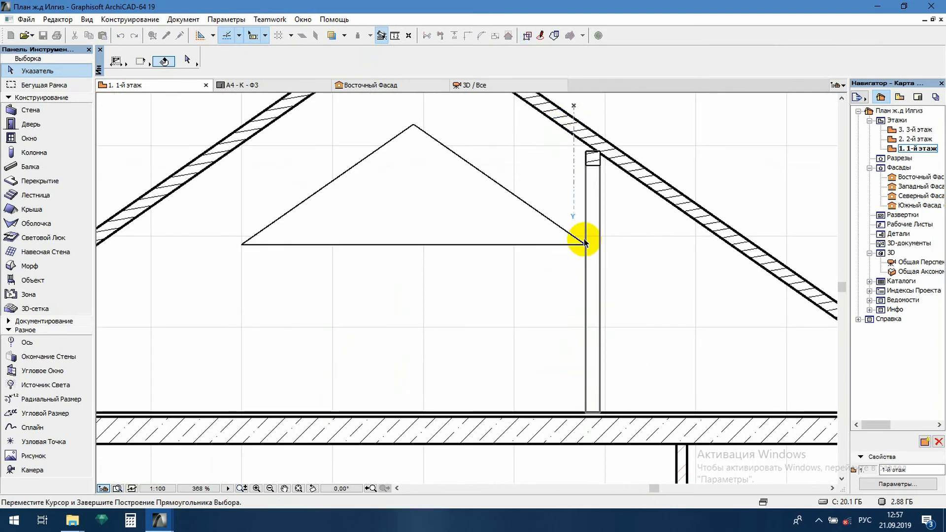
left_click(625, 421)
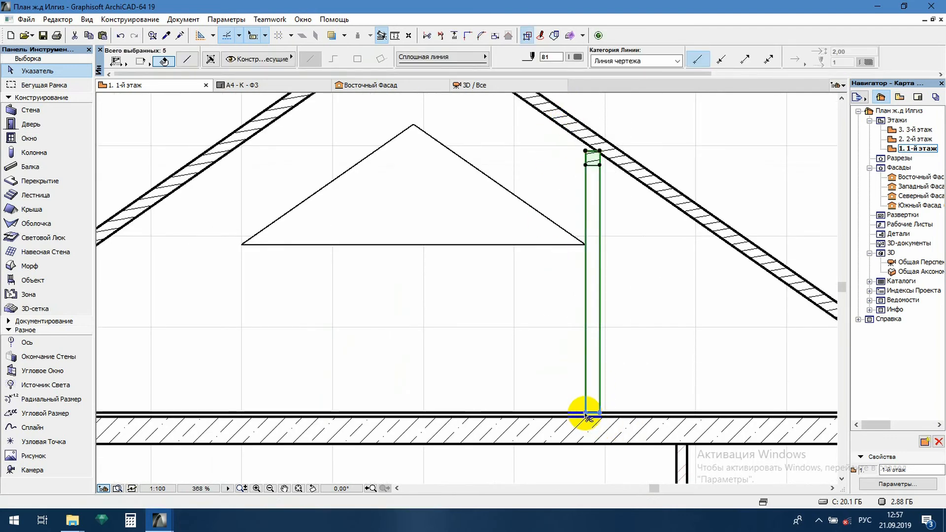
key("ctrl+d")
left_click(585, 413)
key("ctrl")
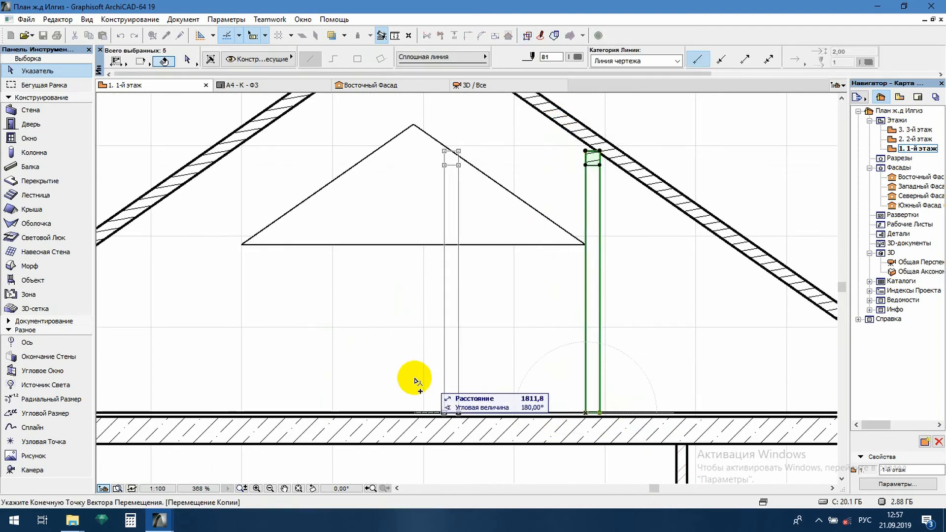
left_click(230, 152)
scroll(450, 249, "down", 4)
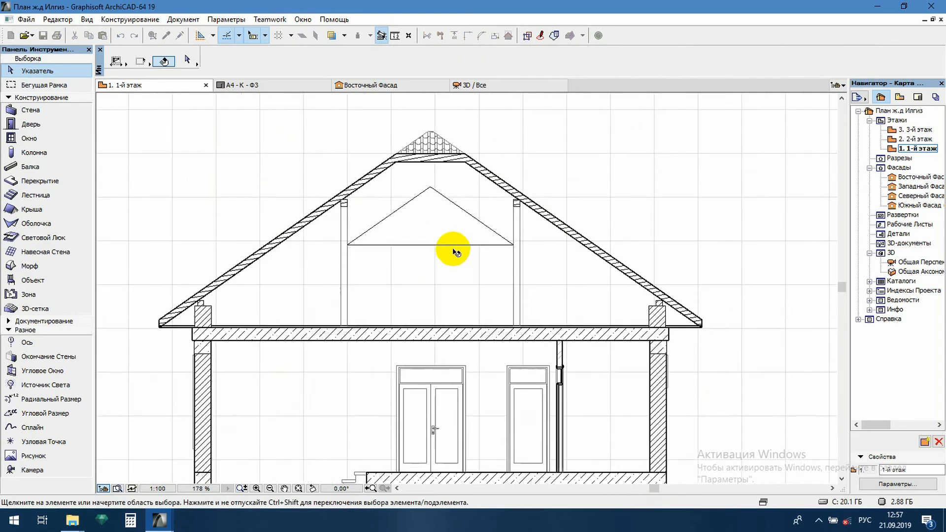
Using the post's line settings, draw a rectangular beam about 3778 mm long and 155 mm high between the tops of the two posts
scroll(401, 207, "up", 3)
middle_click_drag(400, 204, 400, 225)
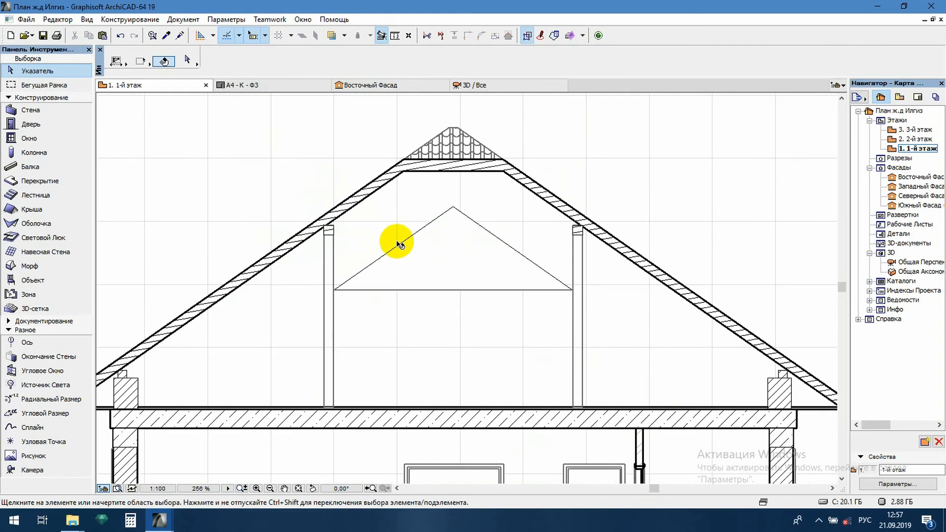
left_click(334, 248)
left_click(334, 248, "alt")
key("Escape")
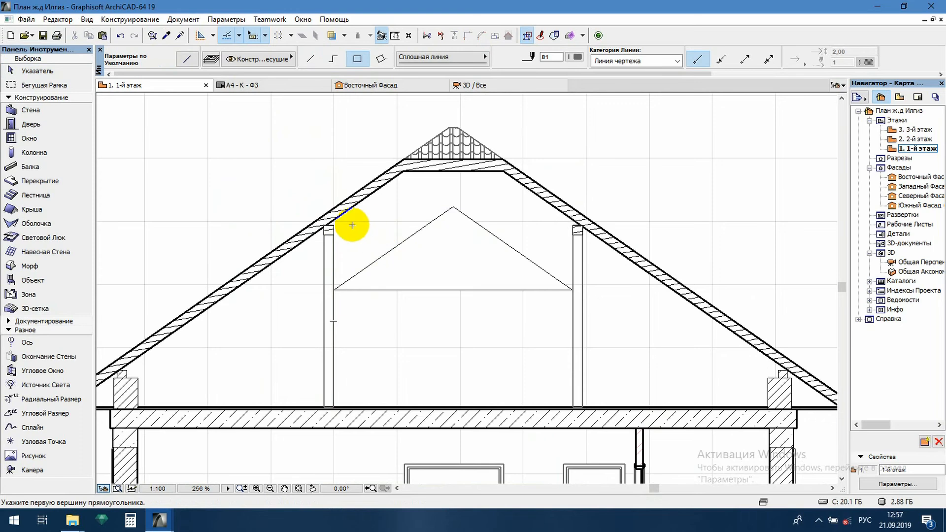
left_click(333, 223)
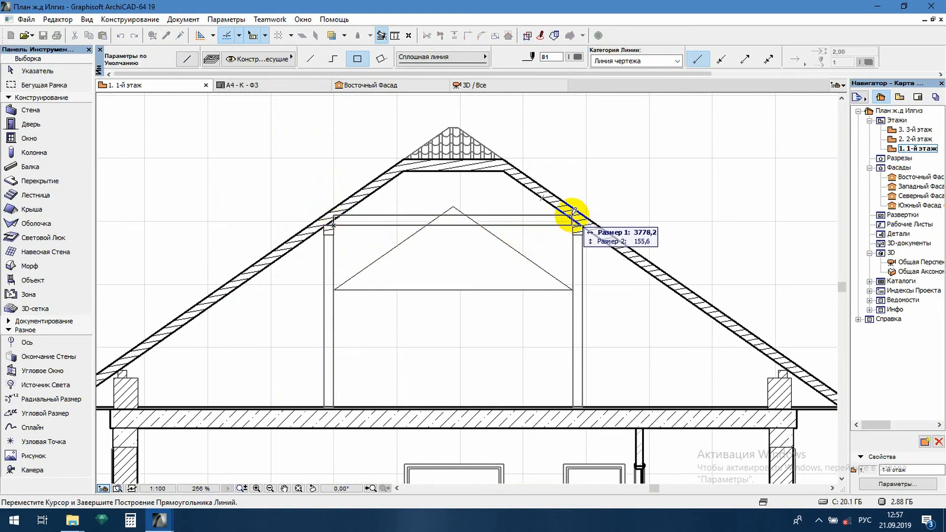
left_click(572, 215)
key("Escape")
Remove the beam's vertical end lines and trim its upper line to the undersides of both rafters
scroll(362, 217, "up", 8)
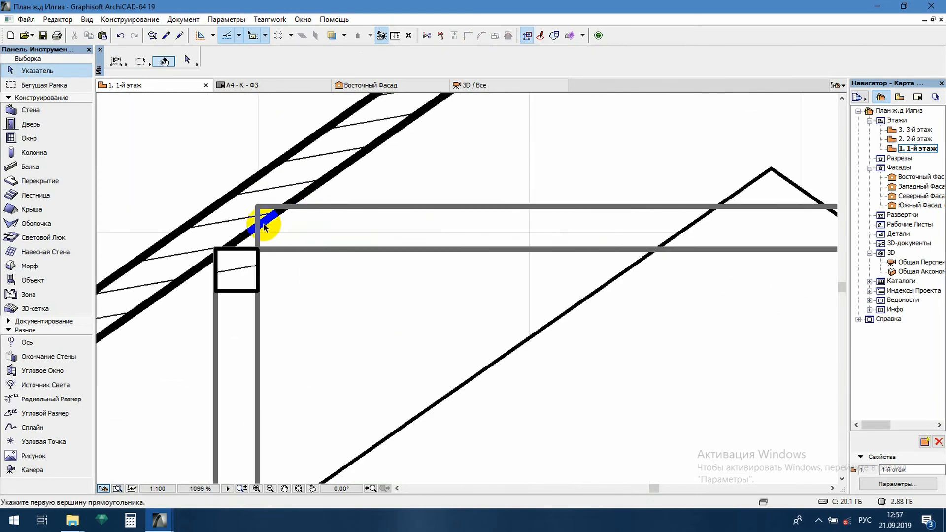
scroll(320, 227, "down", 1)
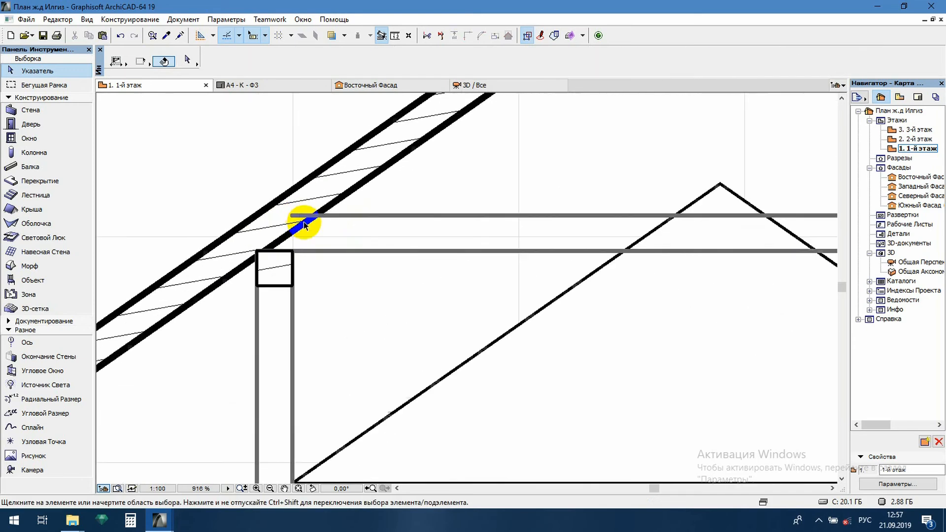
scroll(222, 215, "down", 5)
scroll(430, 232, "up", 7)
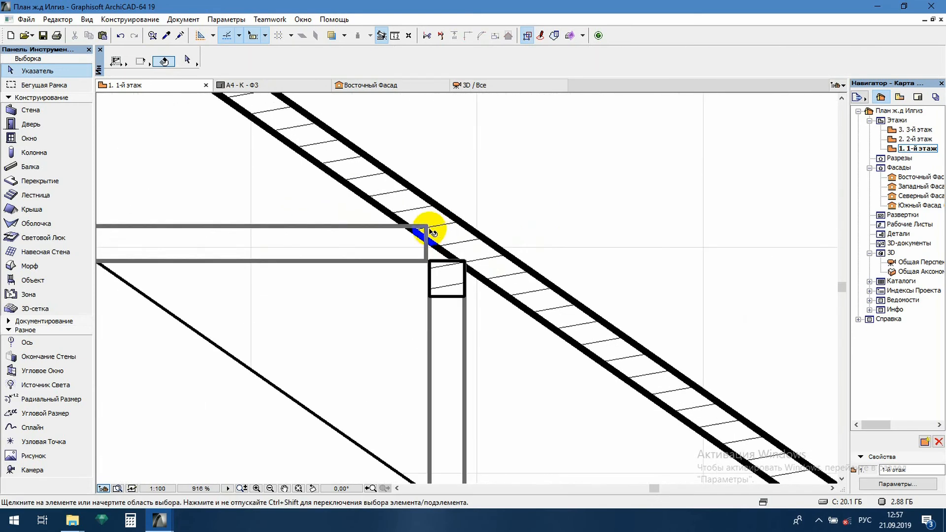
left_click(428, 255)
key("Delete")
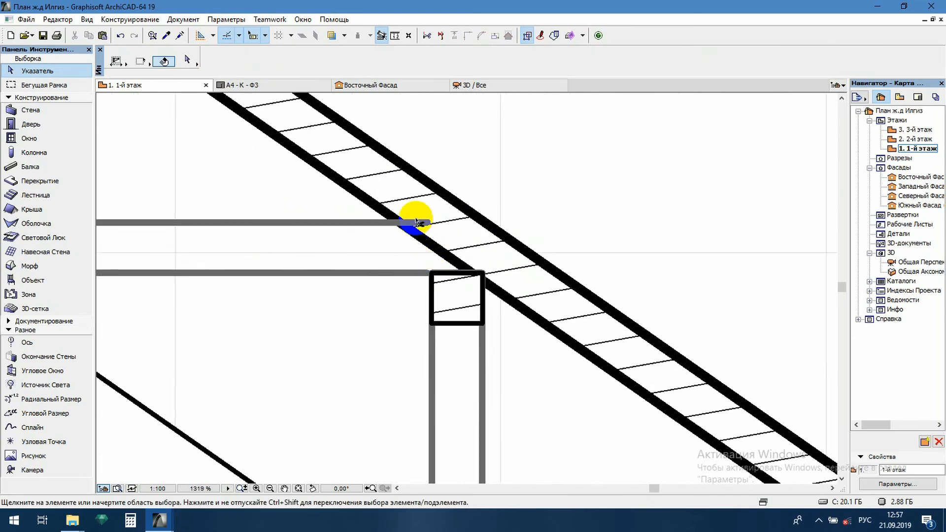
scroll(635, 242, "down", 7)
scroll(443, 279, "up", 2)
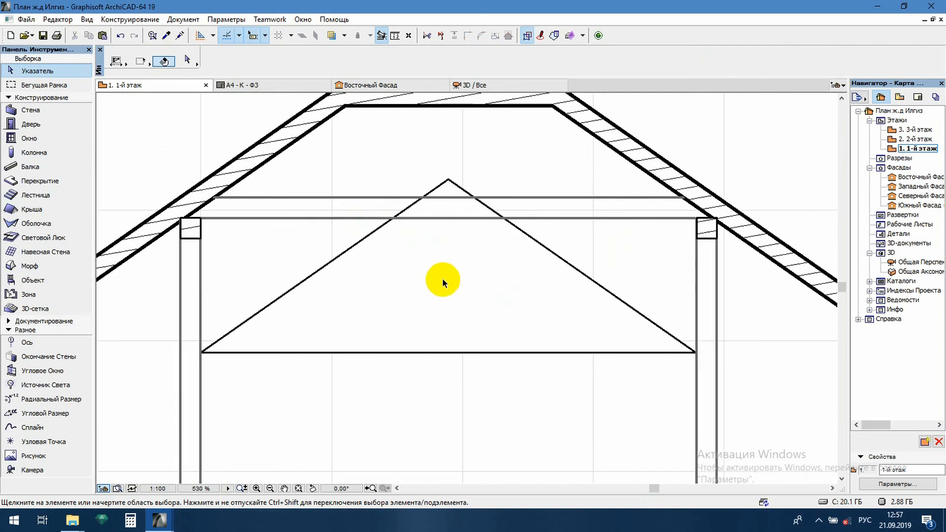
Trace the triangle's outline with a closed polyline using the beam's line settings, and delete the original Фон triangle hatch
left_click(448, 245)
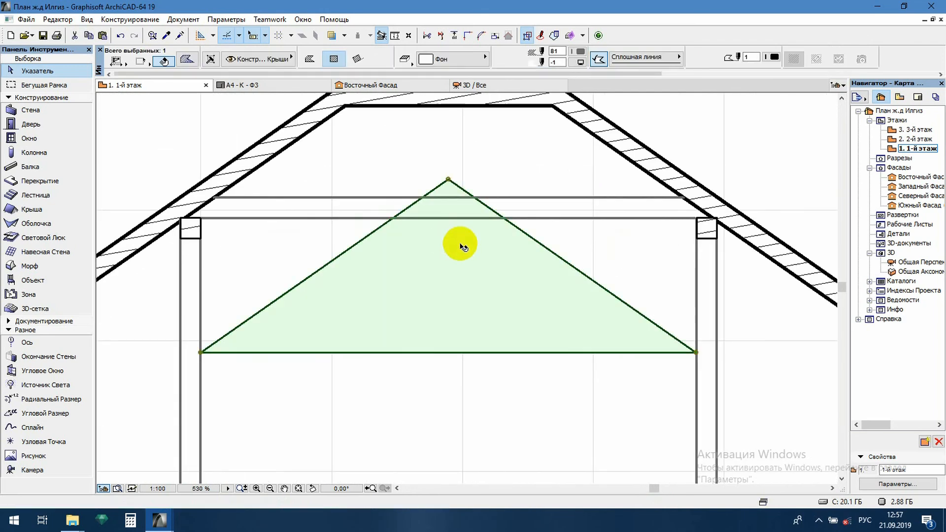
left_click(647, 244)
left_click(602, 217, "alt")
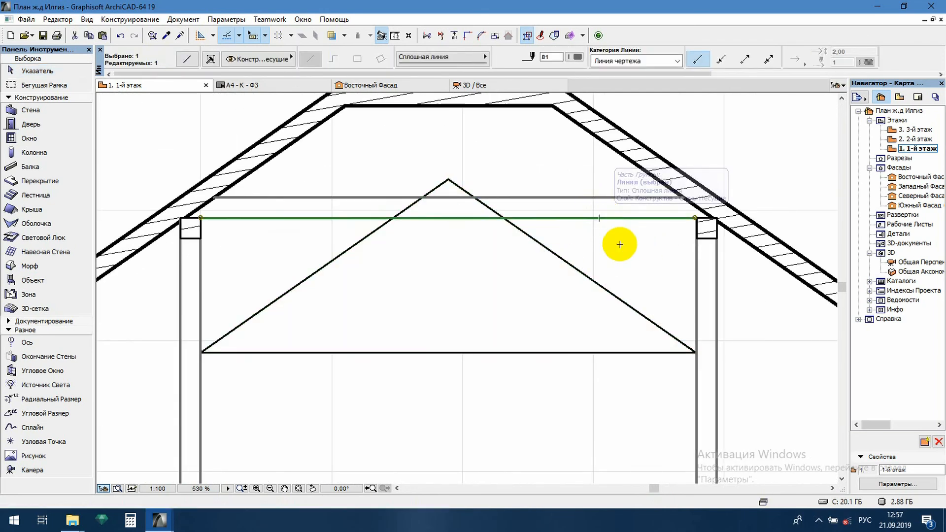
scroll(598, 256, "down", 2)
left_click(322, 324)
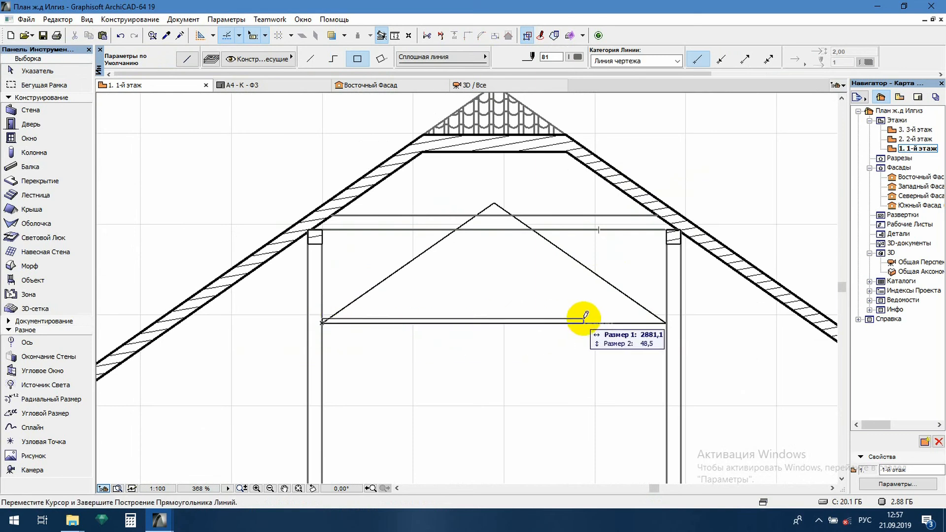
left_click(333, 59)
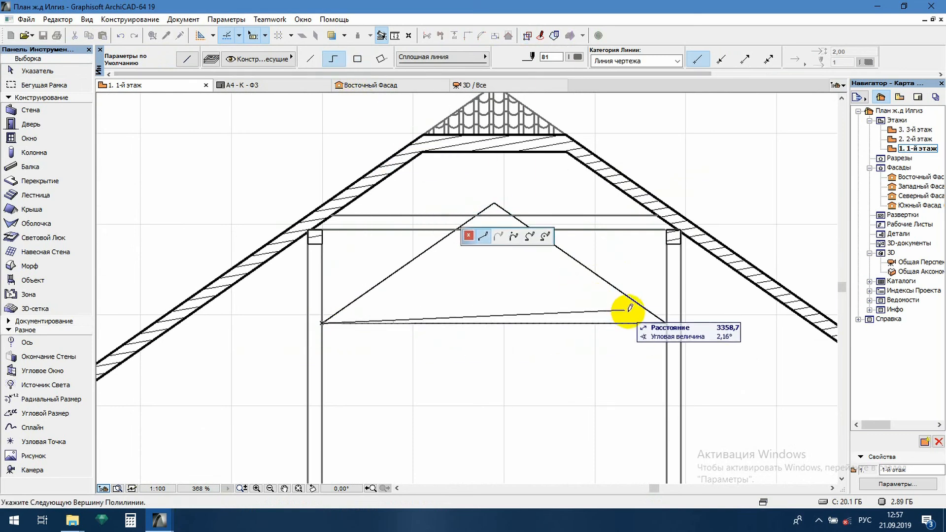
left_click(664, 323)
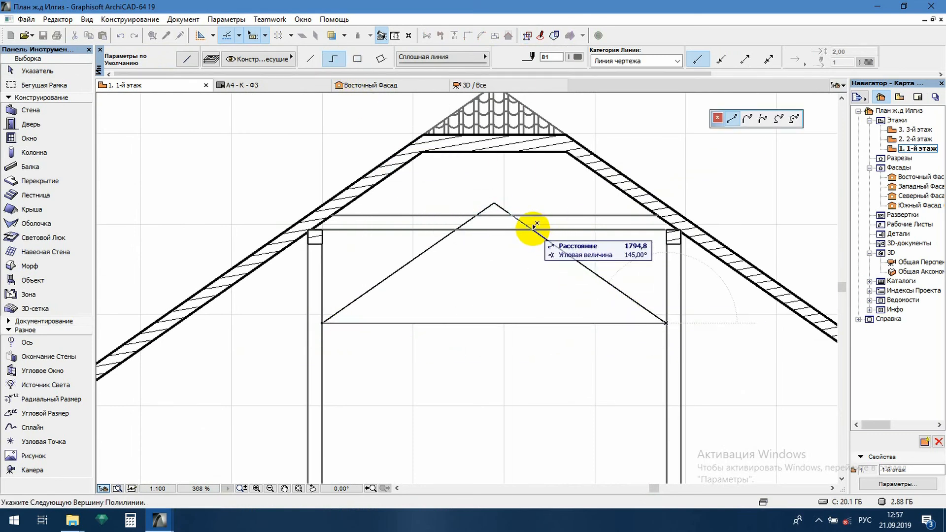
left_click(494, 203)
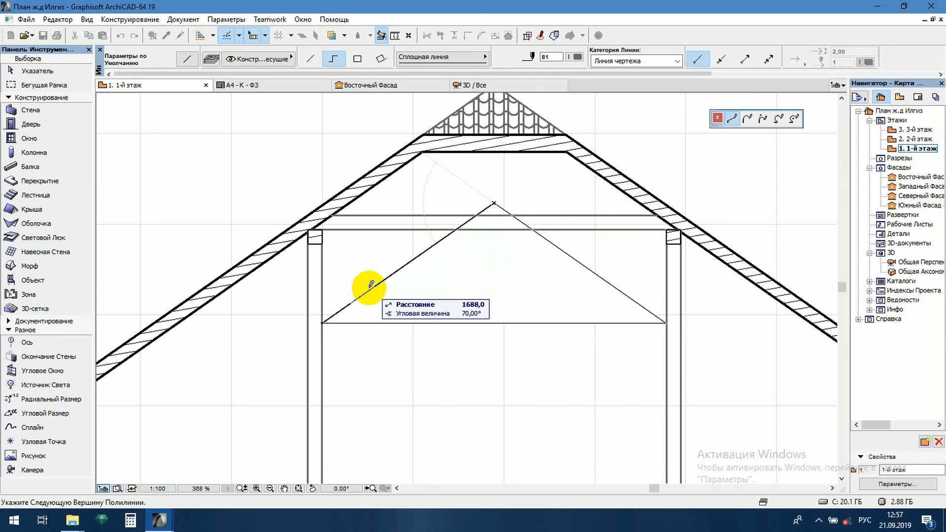
left_click(321, 323)
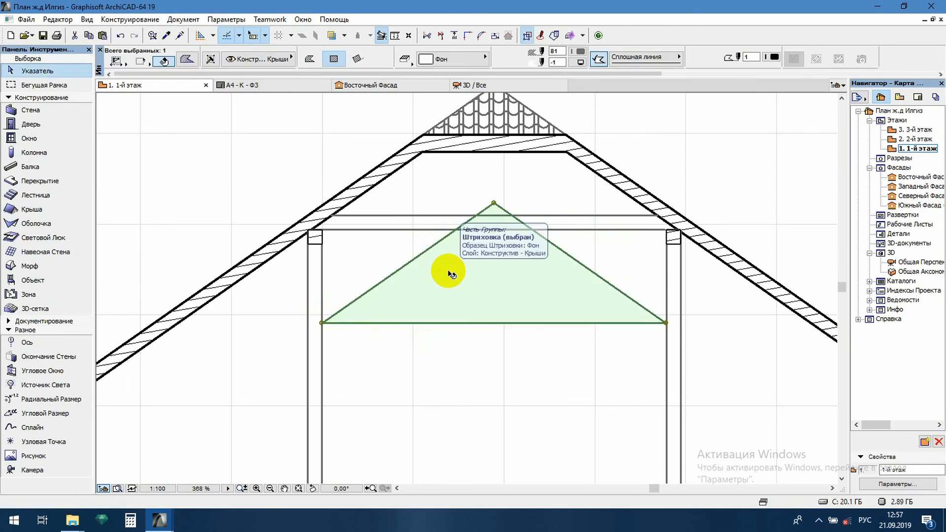
key("Escape")
Trim away the parts of the triangle's sloping lines that cross the horizontal beam
scroll(500, 227, "up", 3)
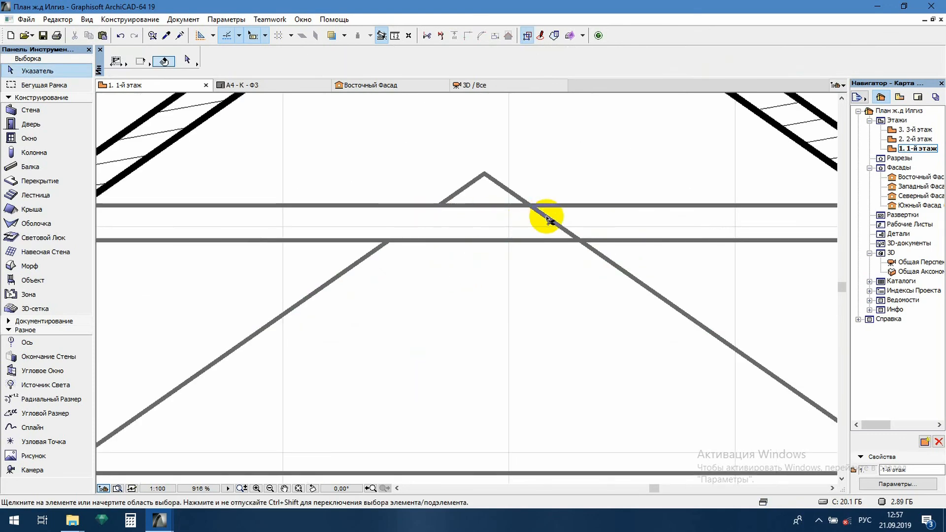
scroll(547, 218, "down", 8)
middle_click_drag(557, 288, 514, 233)
scroll(481, 179, "up", 2)
scroll(475, 205, "down", 5)
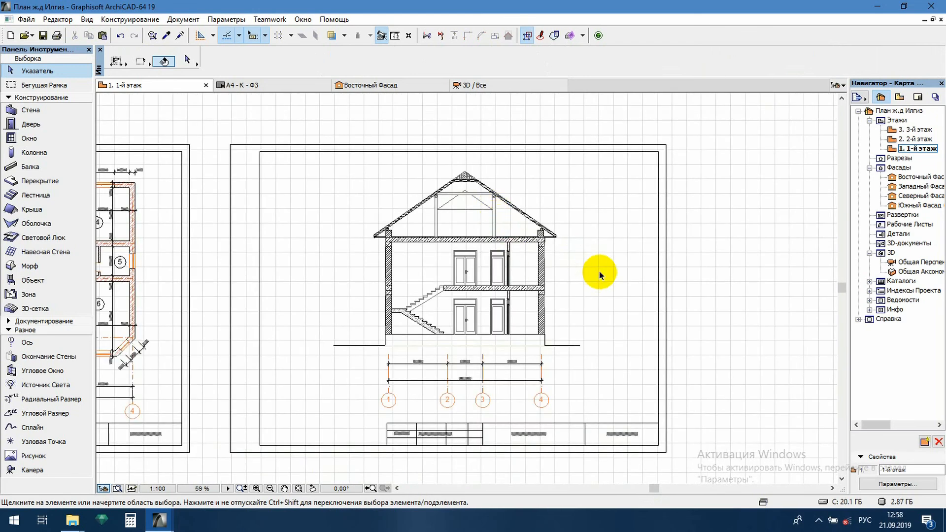
scroll(532, 264, "up", 2)
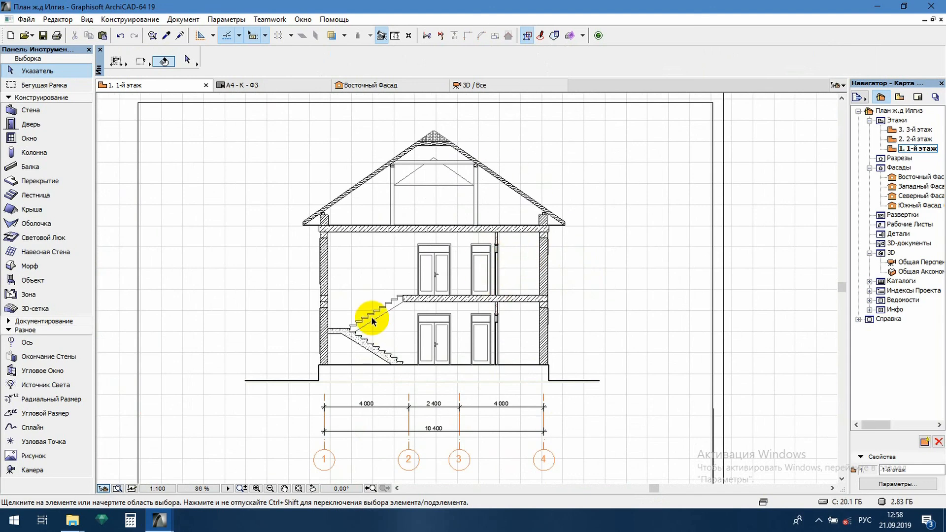
middle_click_drag(367, 246, 374, 248)
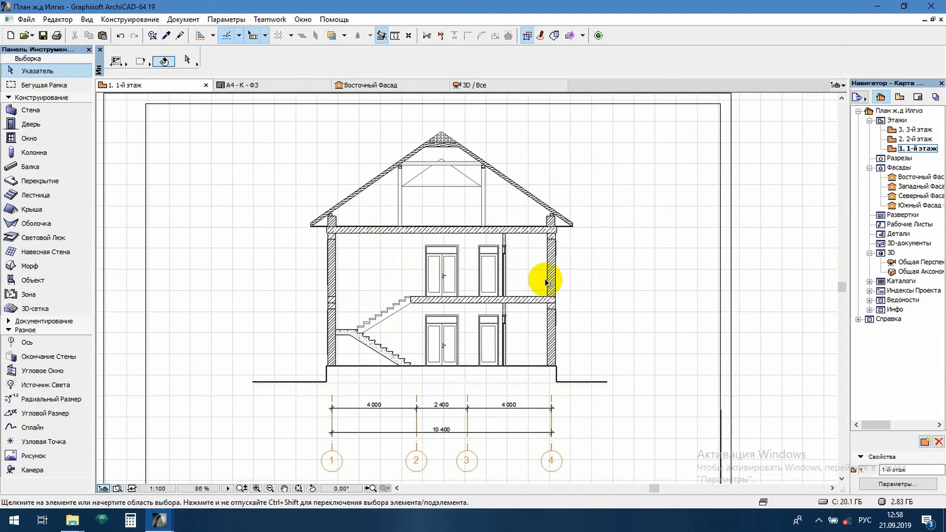
scroll(477, 377, "up", 1)
scroll(508, 275, "down", 1)
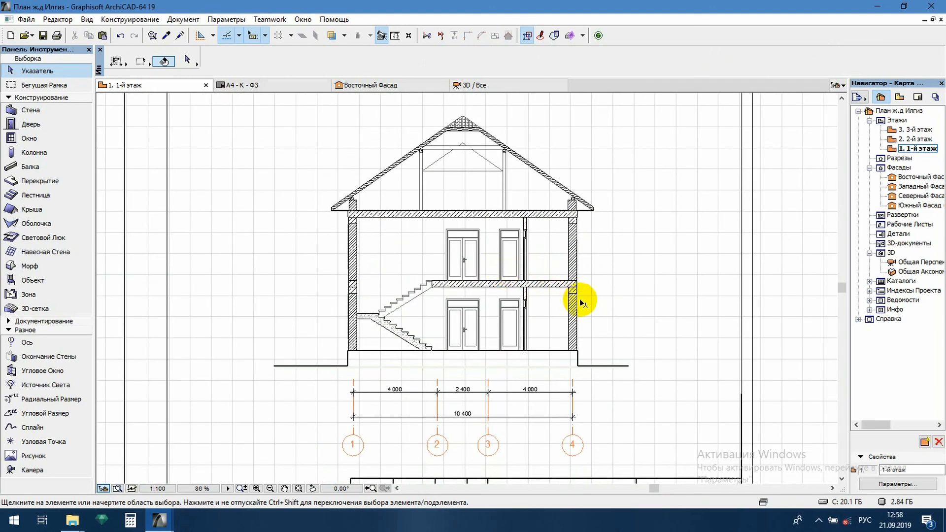